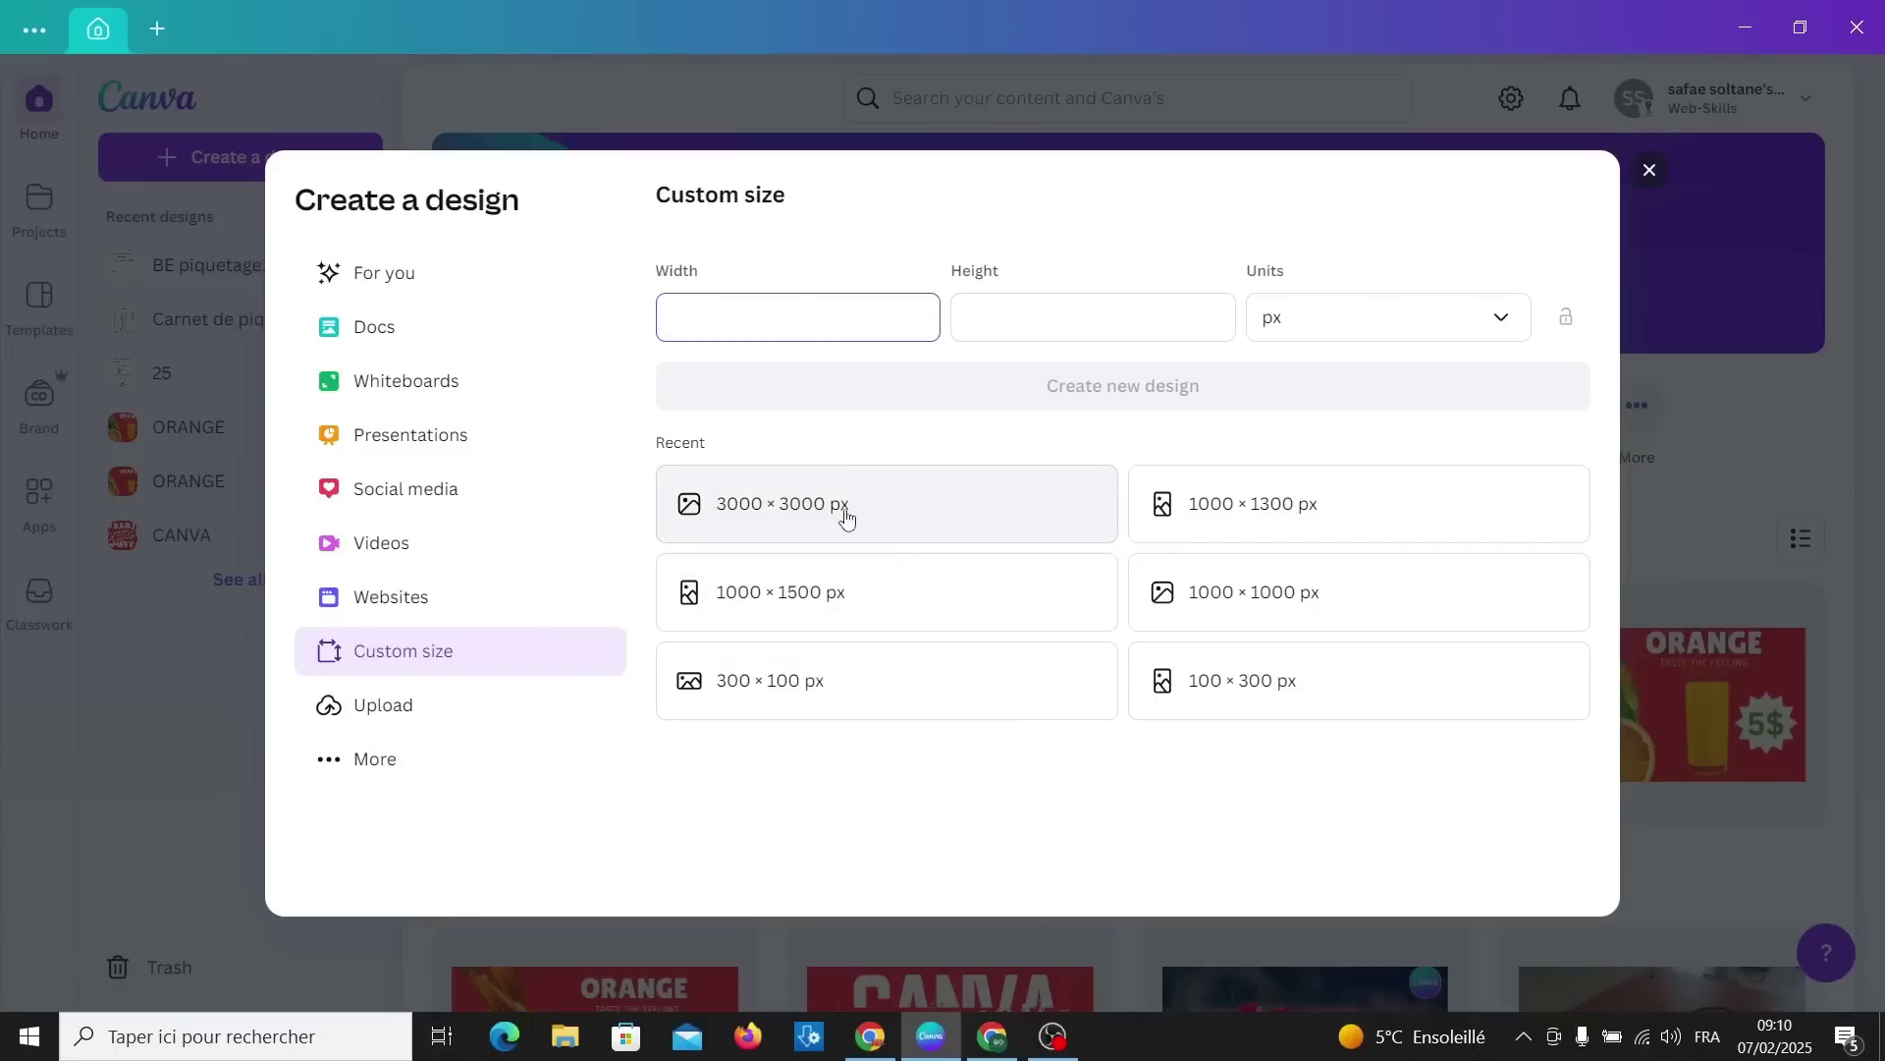
Start a new design from the recent 3000 × 3000 px custom-size preset.
left_click(940, 523)
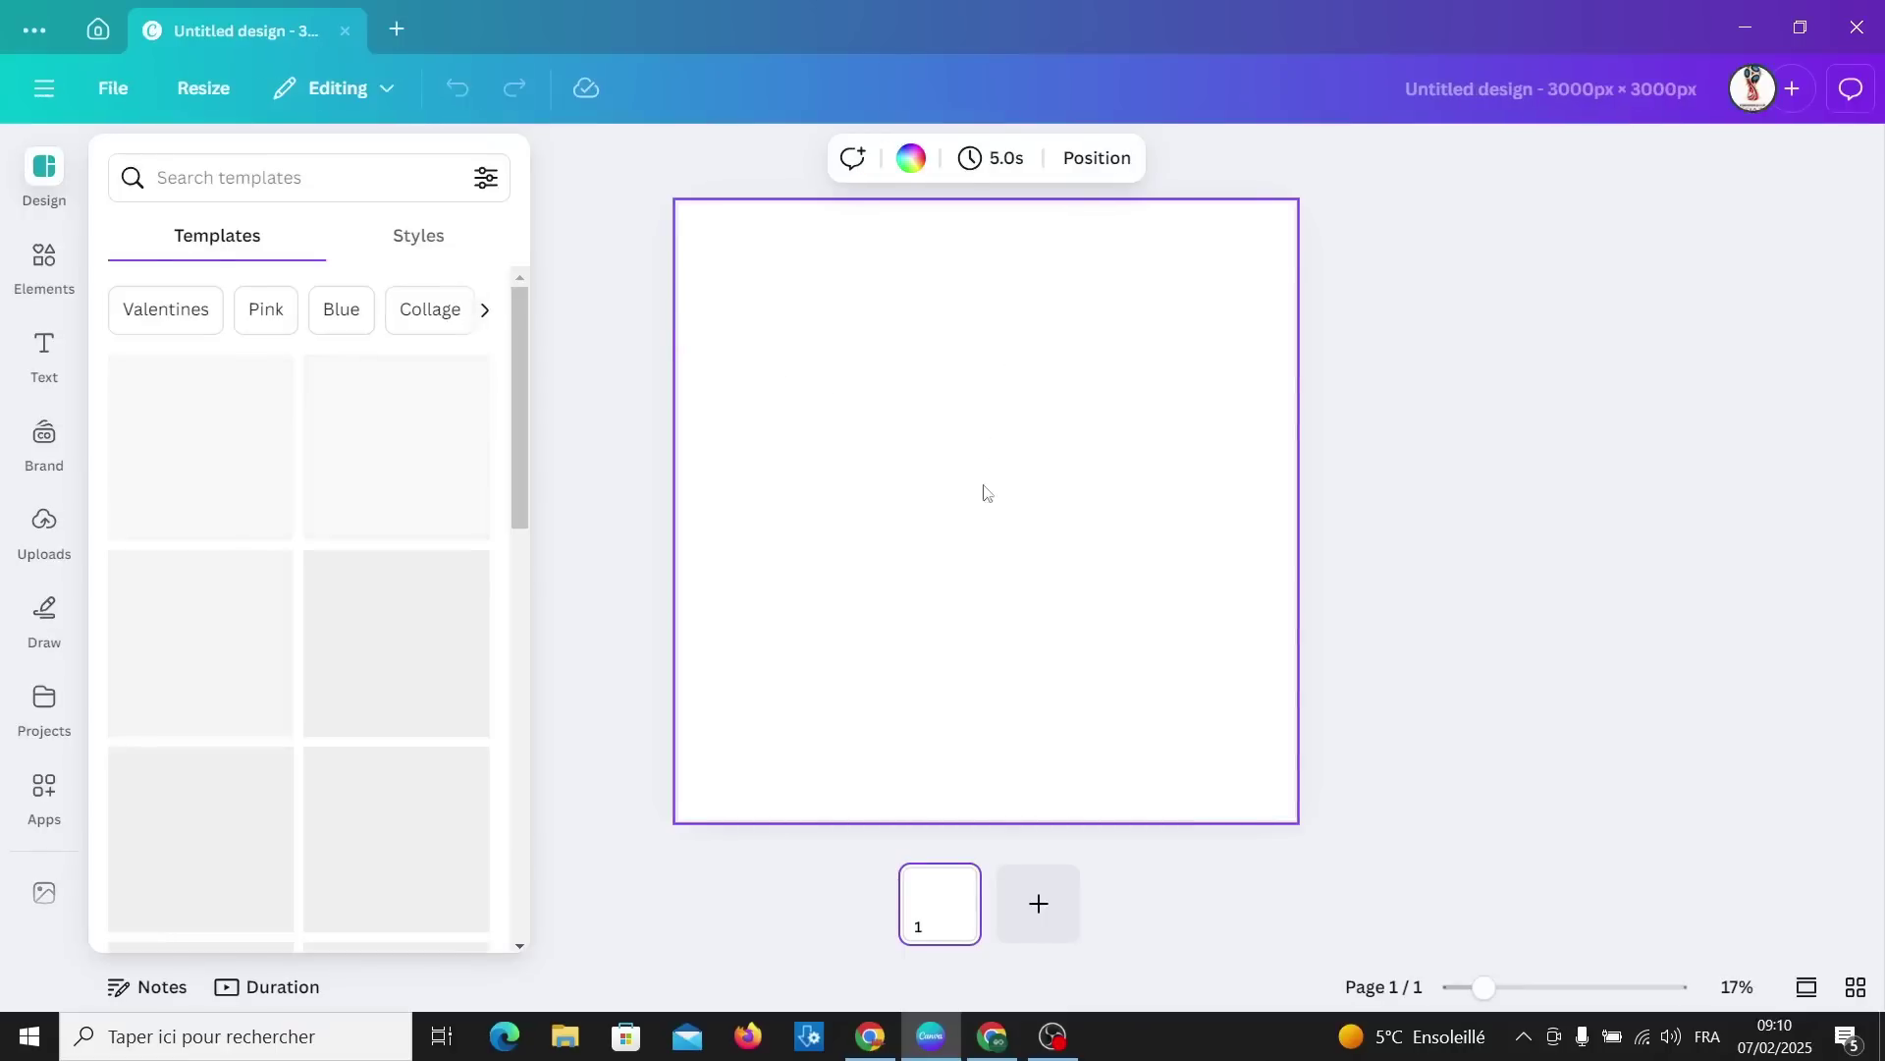
Search Elements for 'brushstroke' and add the black brushstroke graphic to the page.
left_click(47, 268)
type("brushstroke")
key("ctrl+BackSpace")
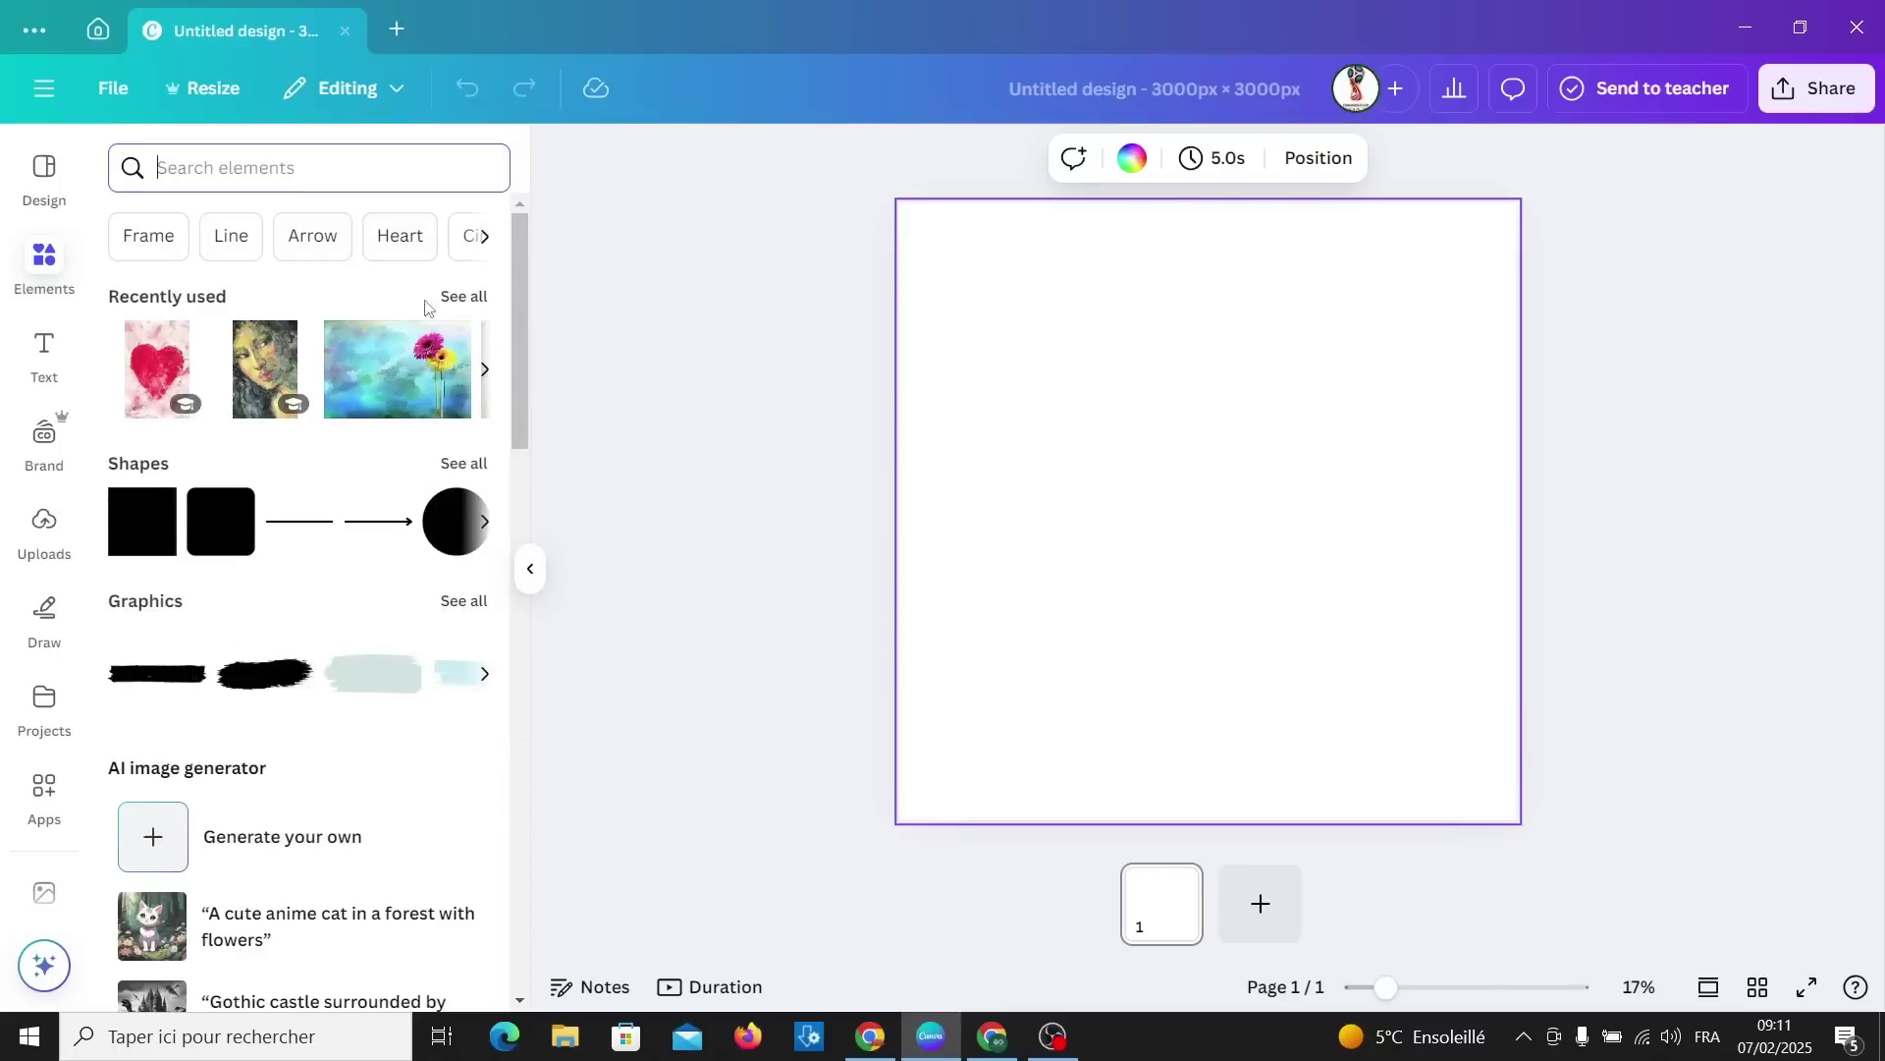
type("brushstrok")
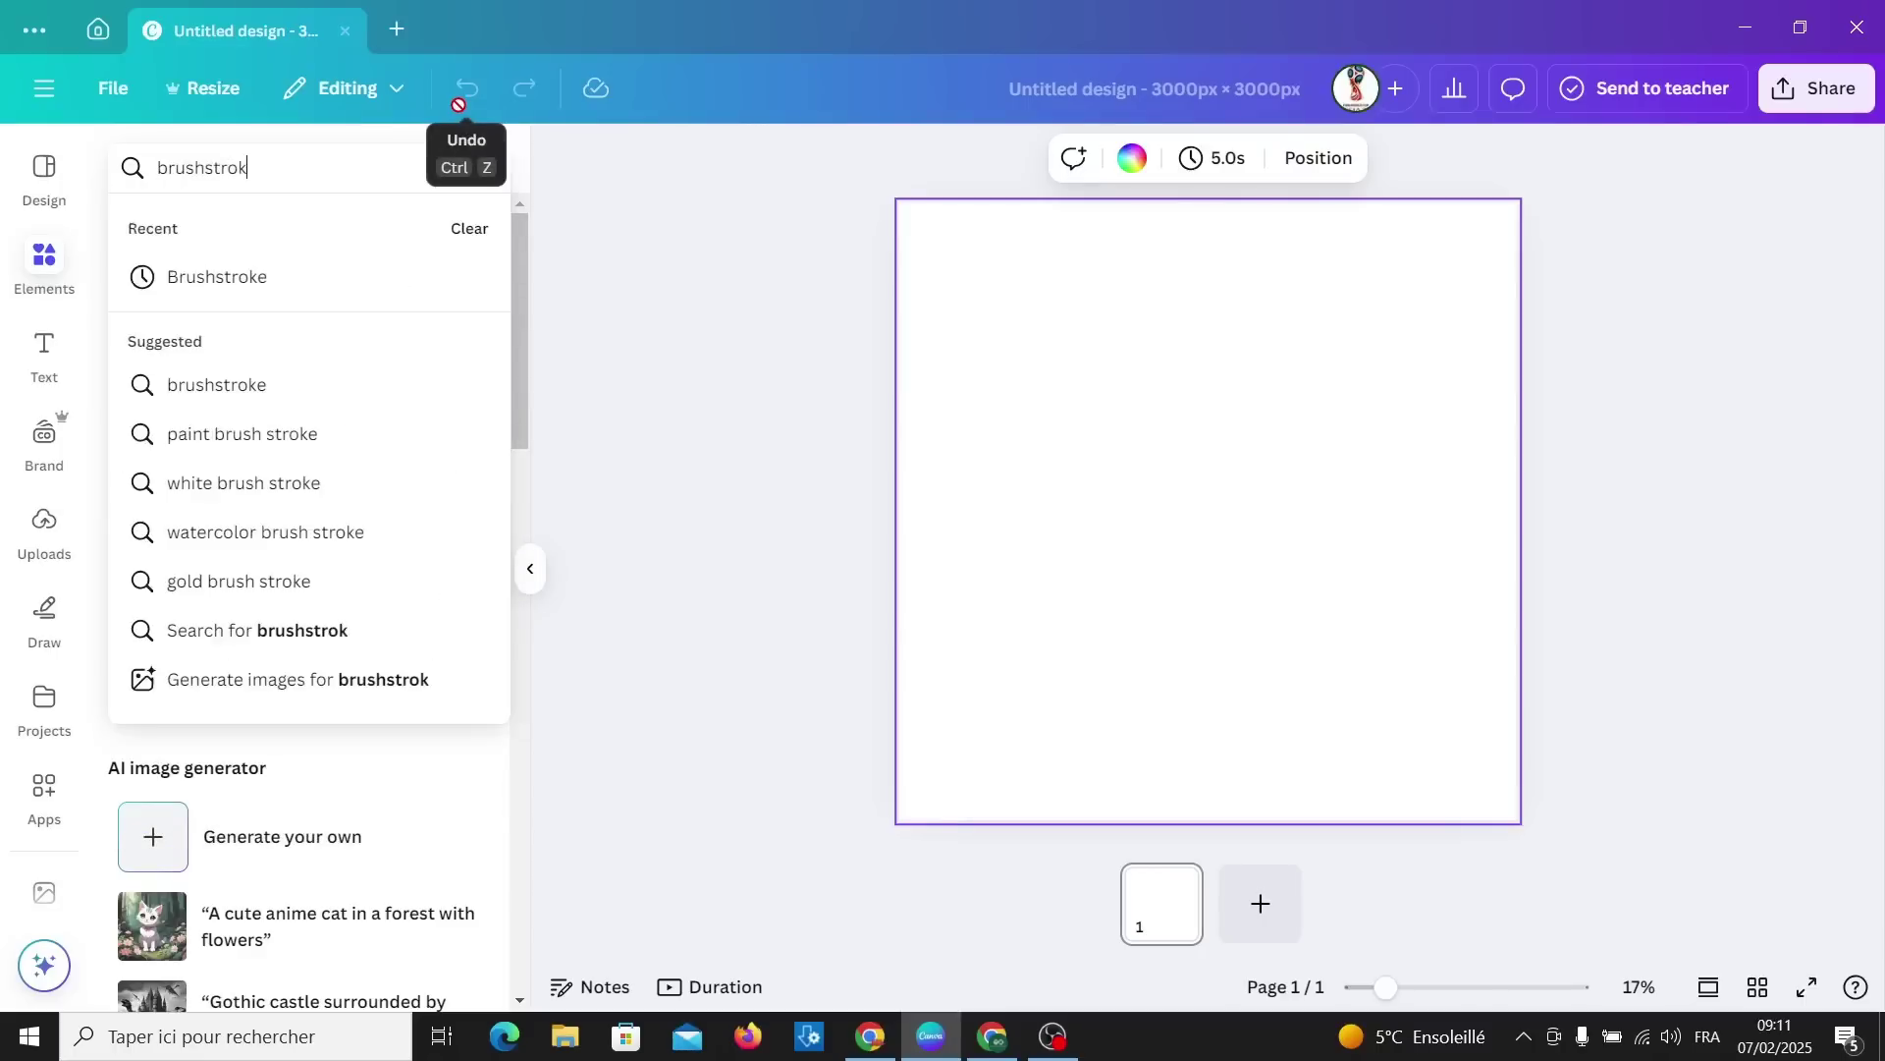
type("e")
key("Return")
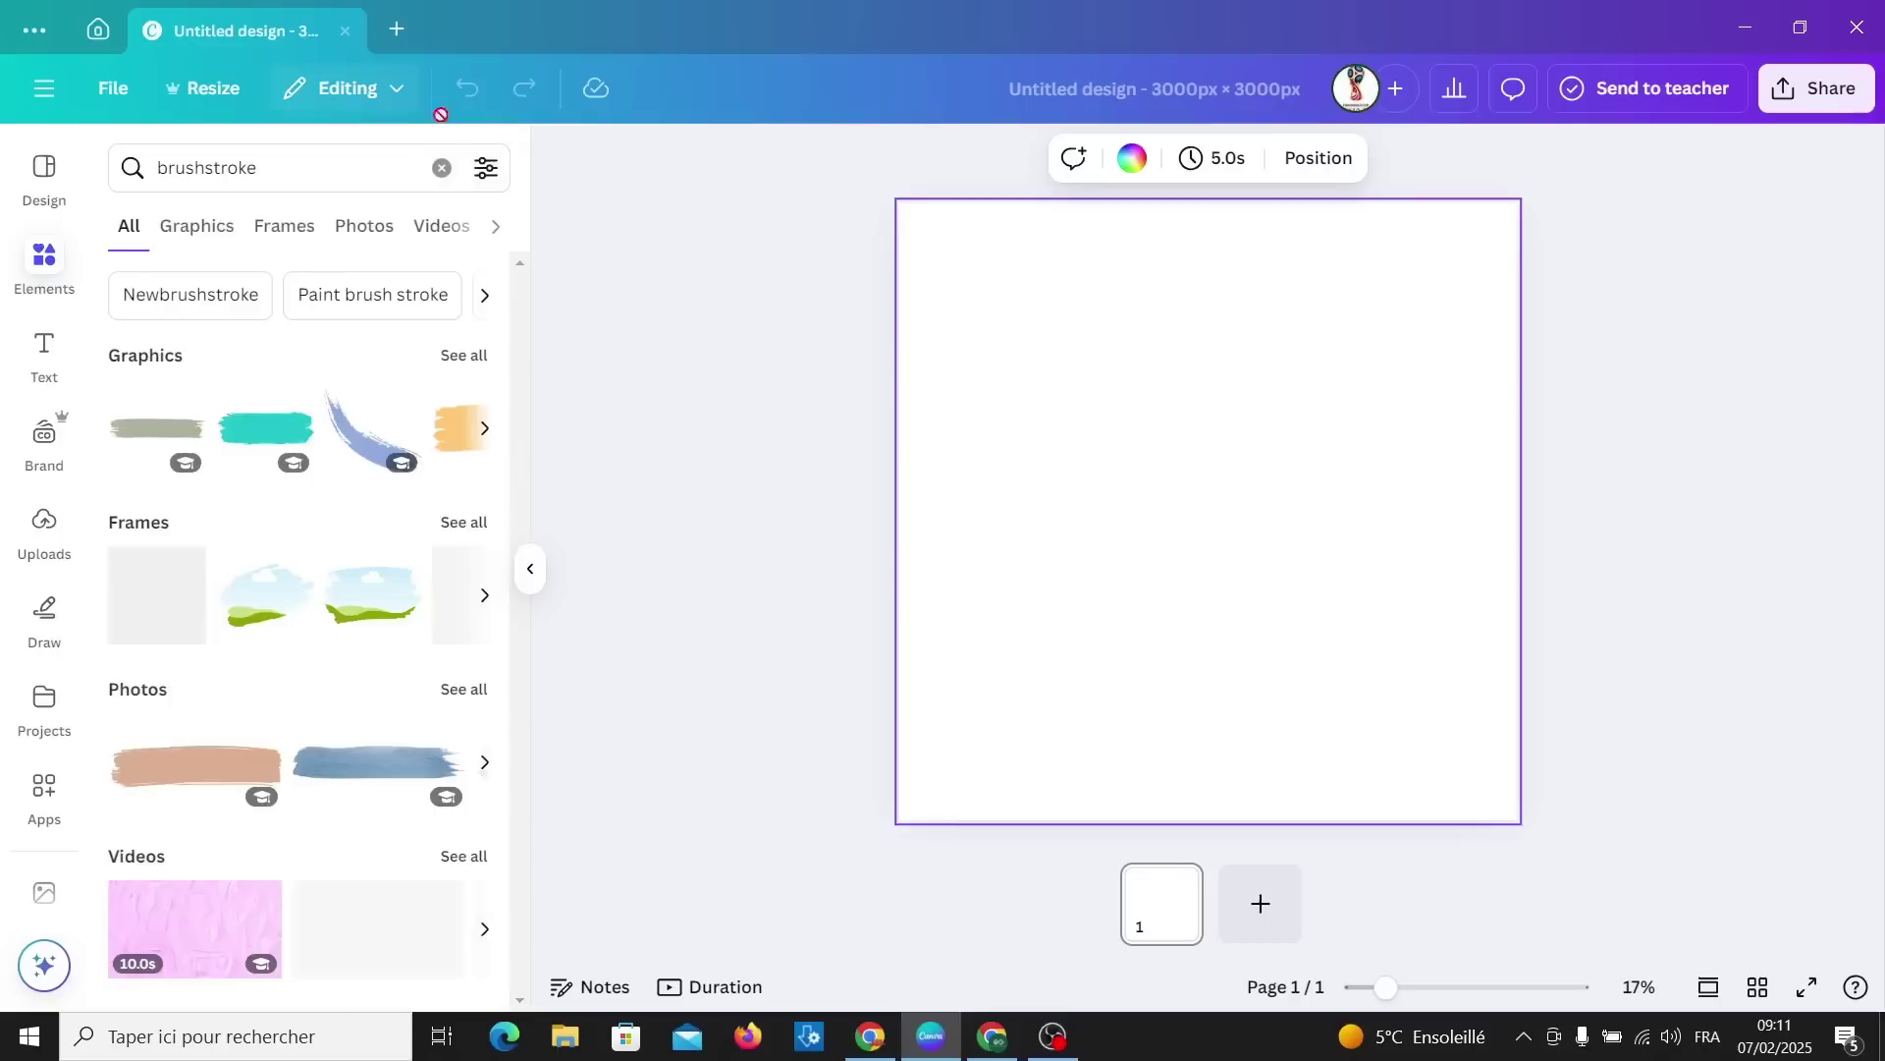
left_click(457, 358)
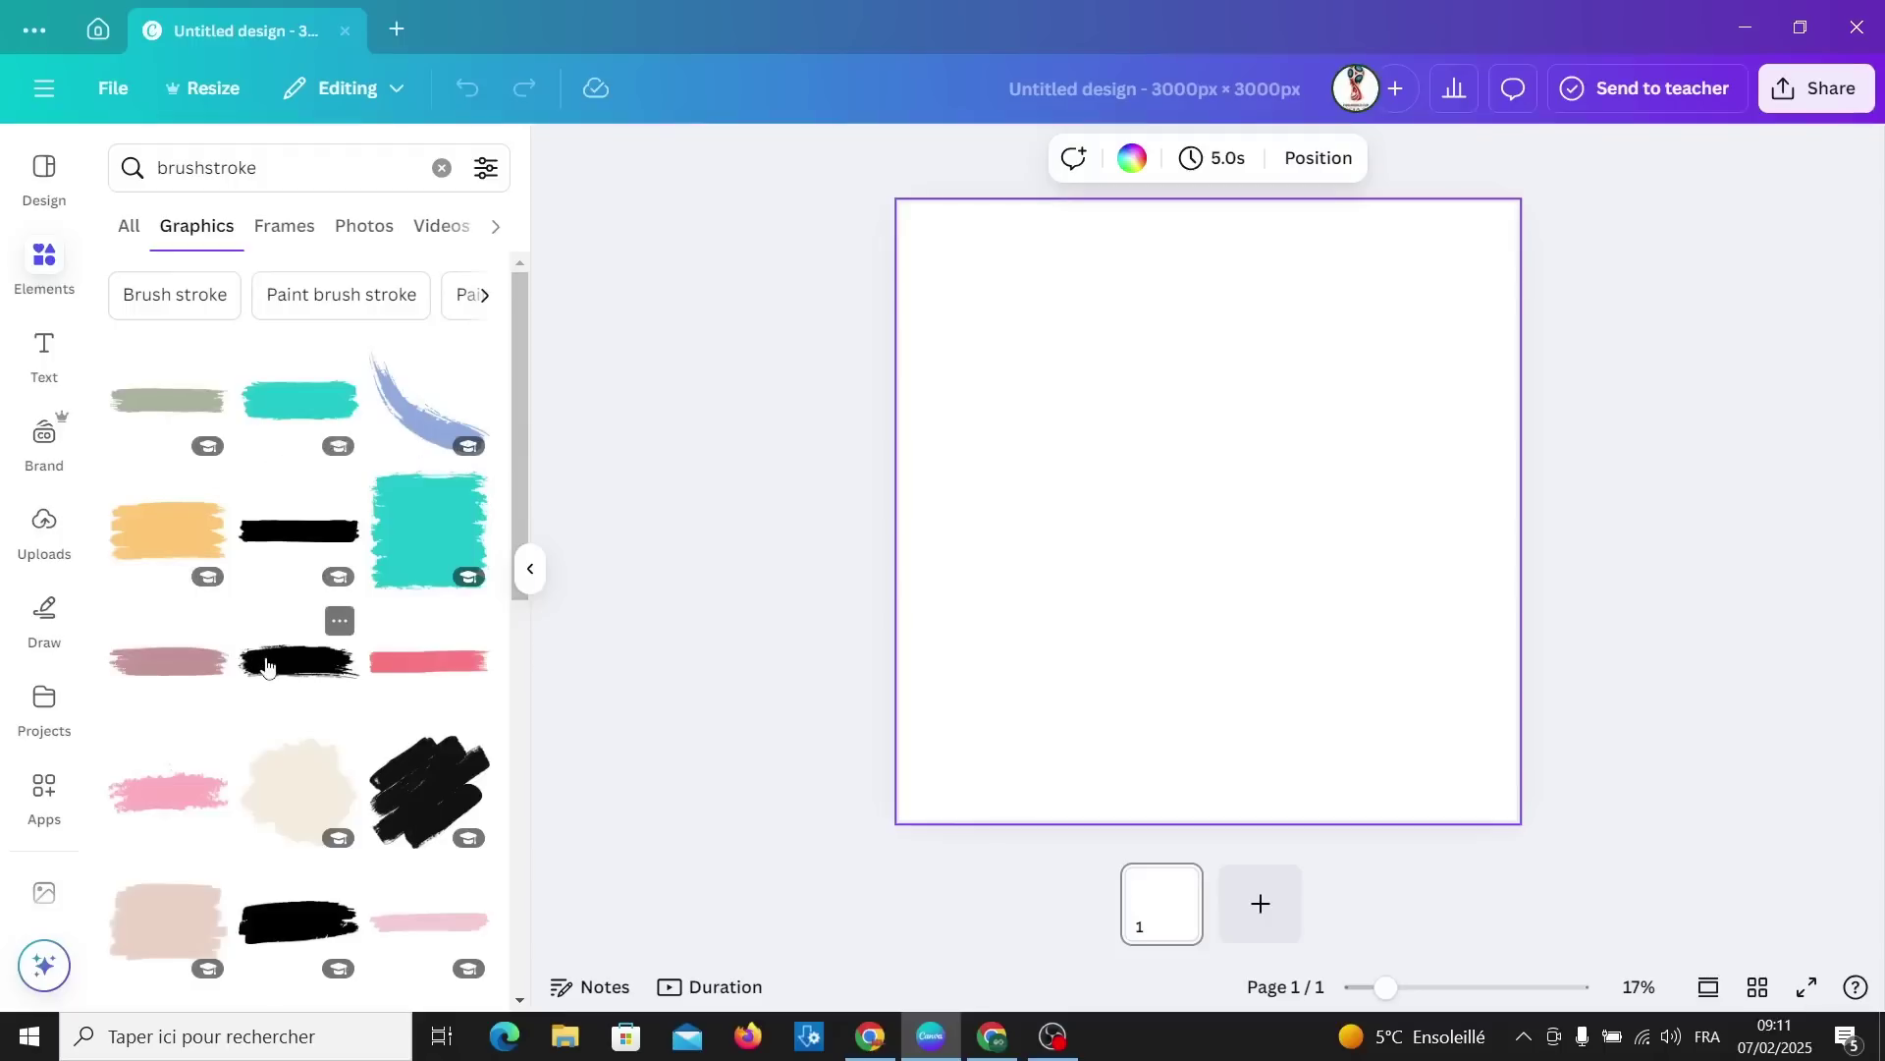
mouse_move(167, 400)
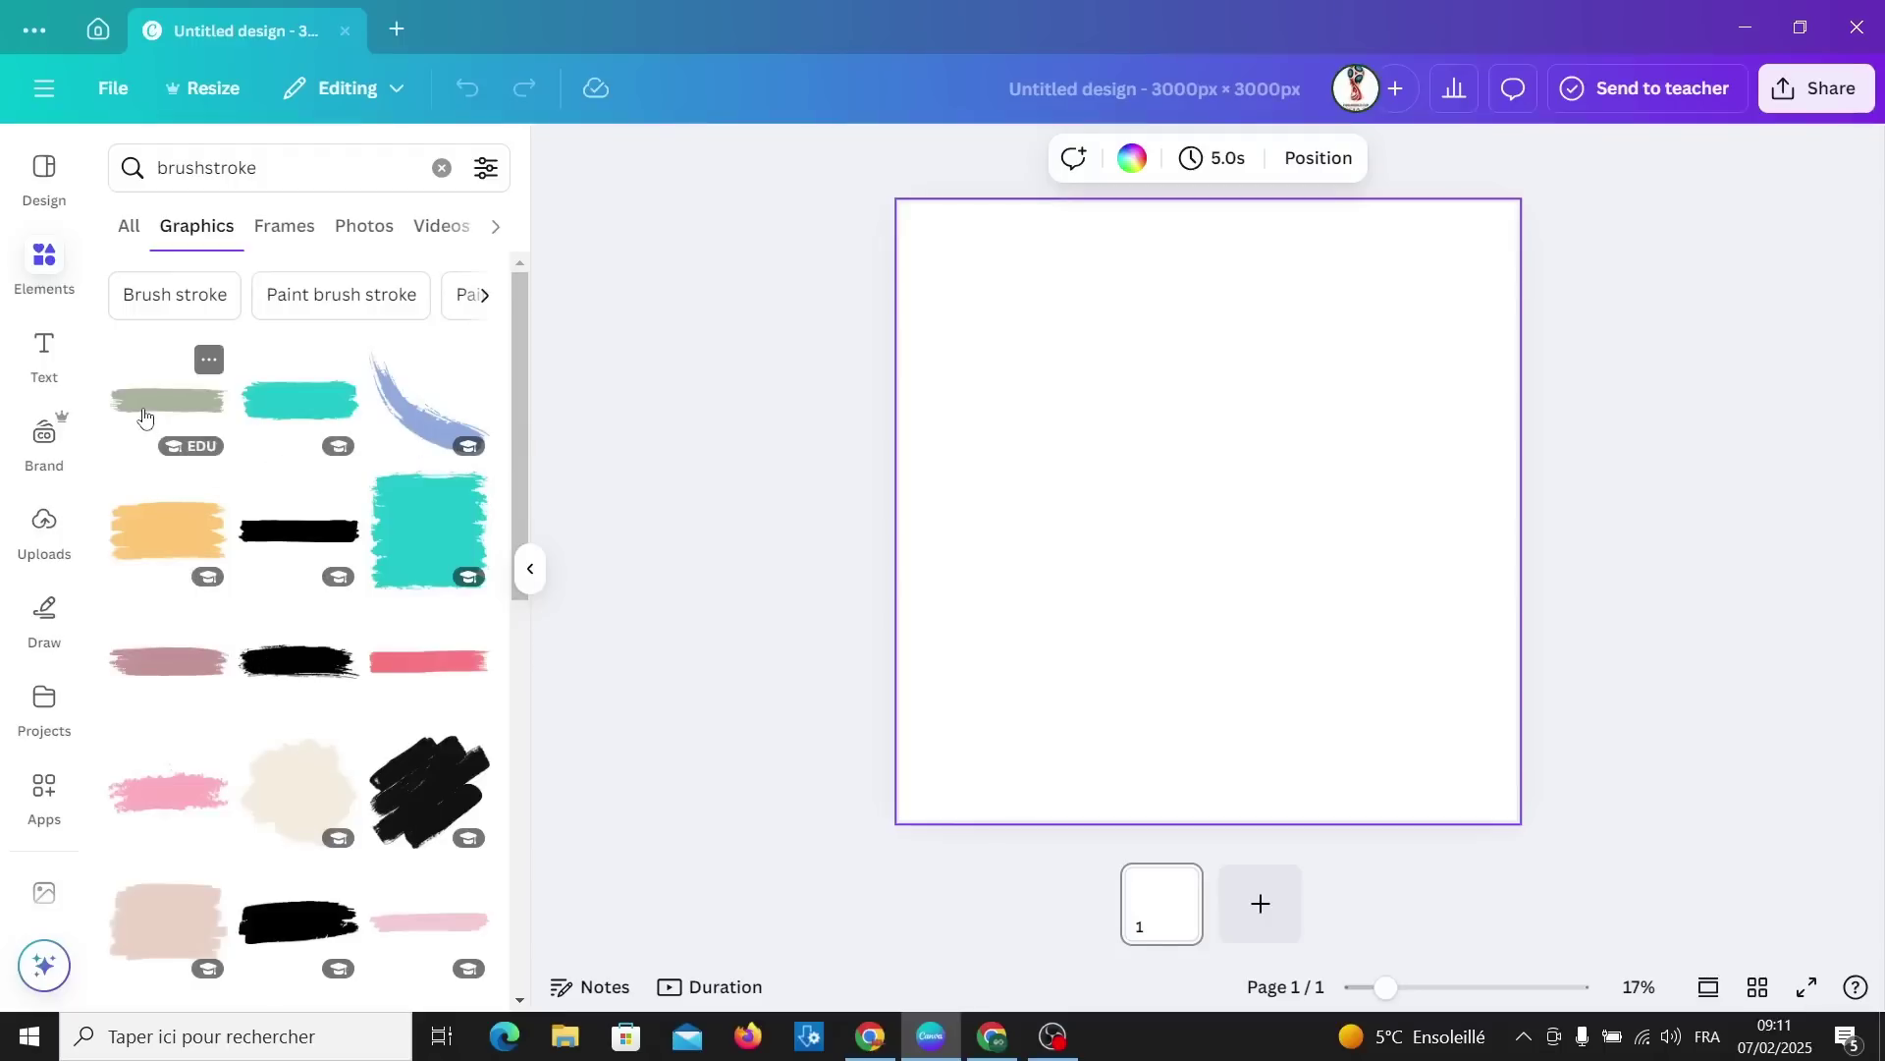
left_click(292, 676)
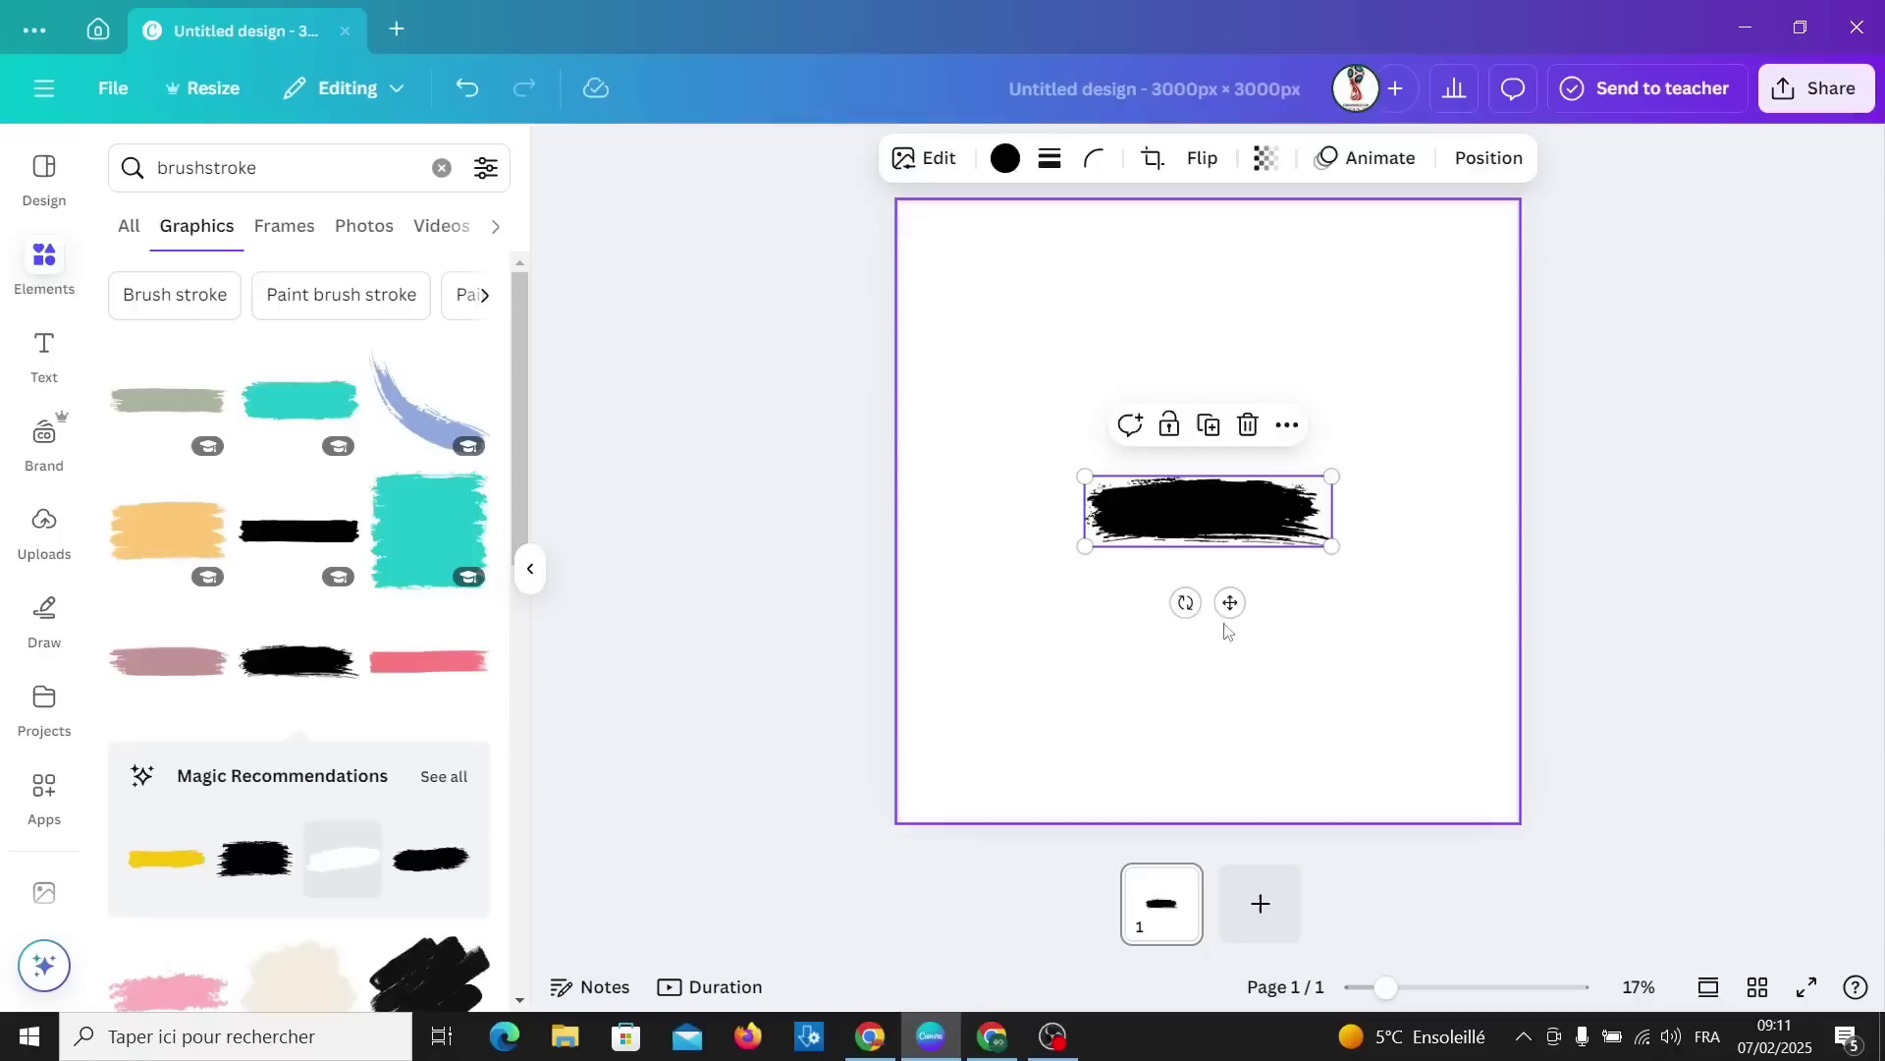
Rotate the brushstroke 90° upright and enlarge it from its corners into a tall stroke.
left_click_drag(1185, 602, 1297, 528)
left_click(42, 797)
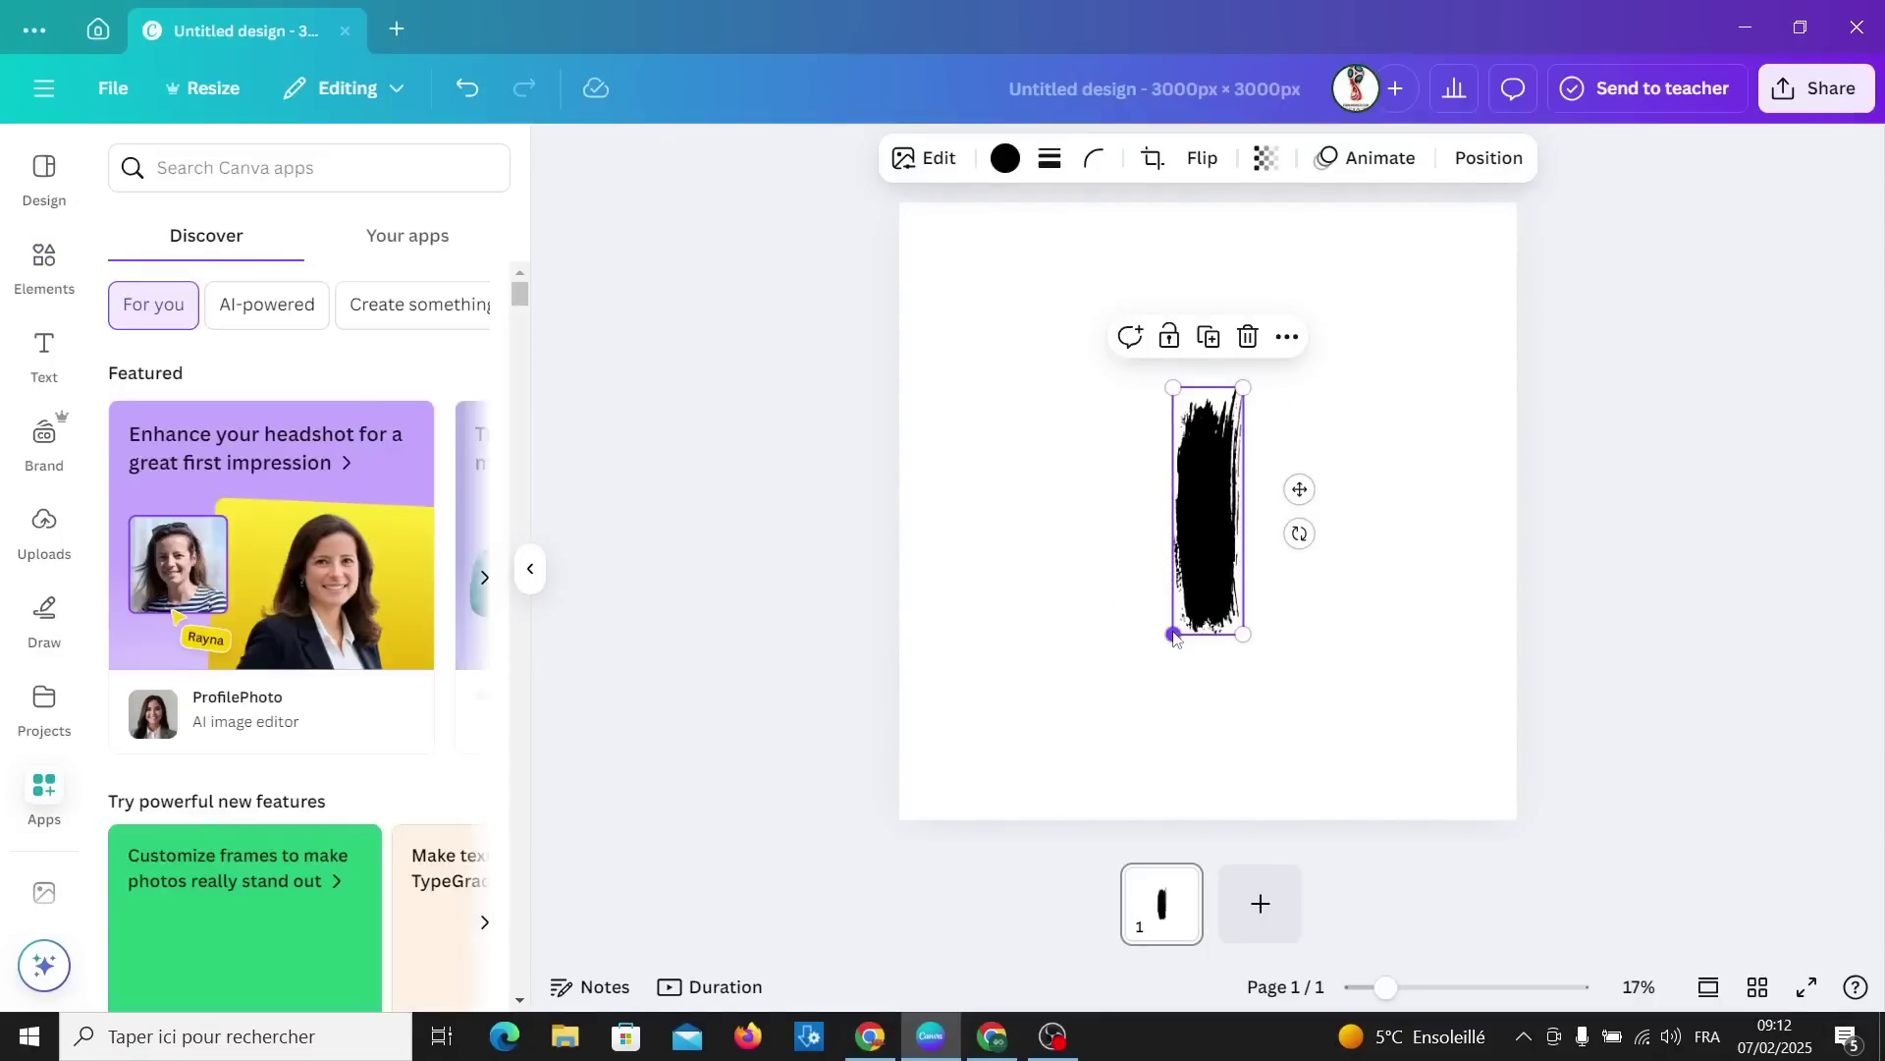
left_click_drag(1173, 633, 1147, 723)
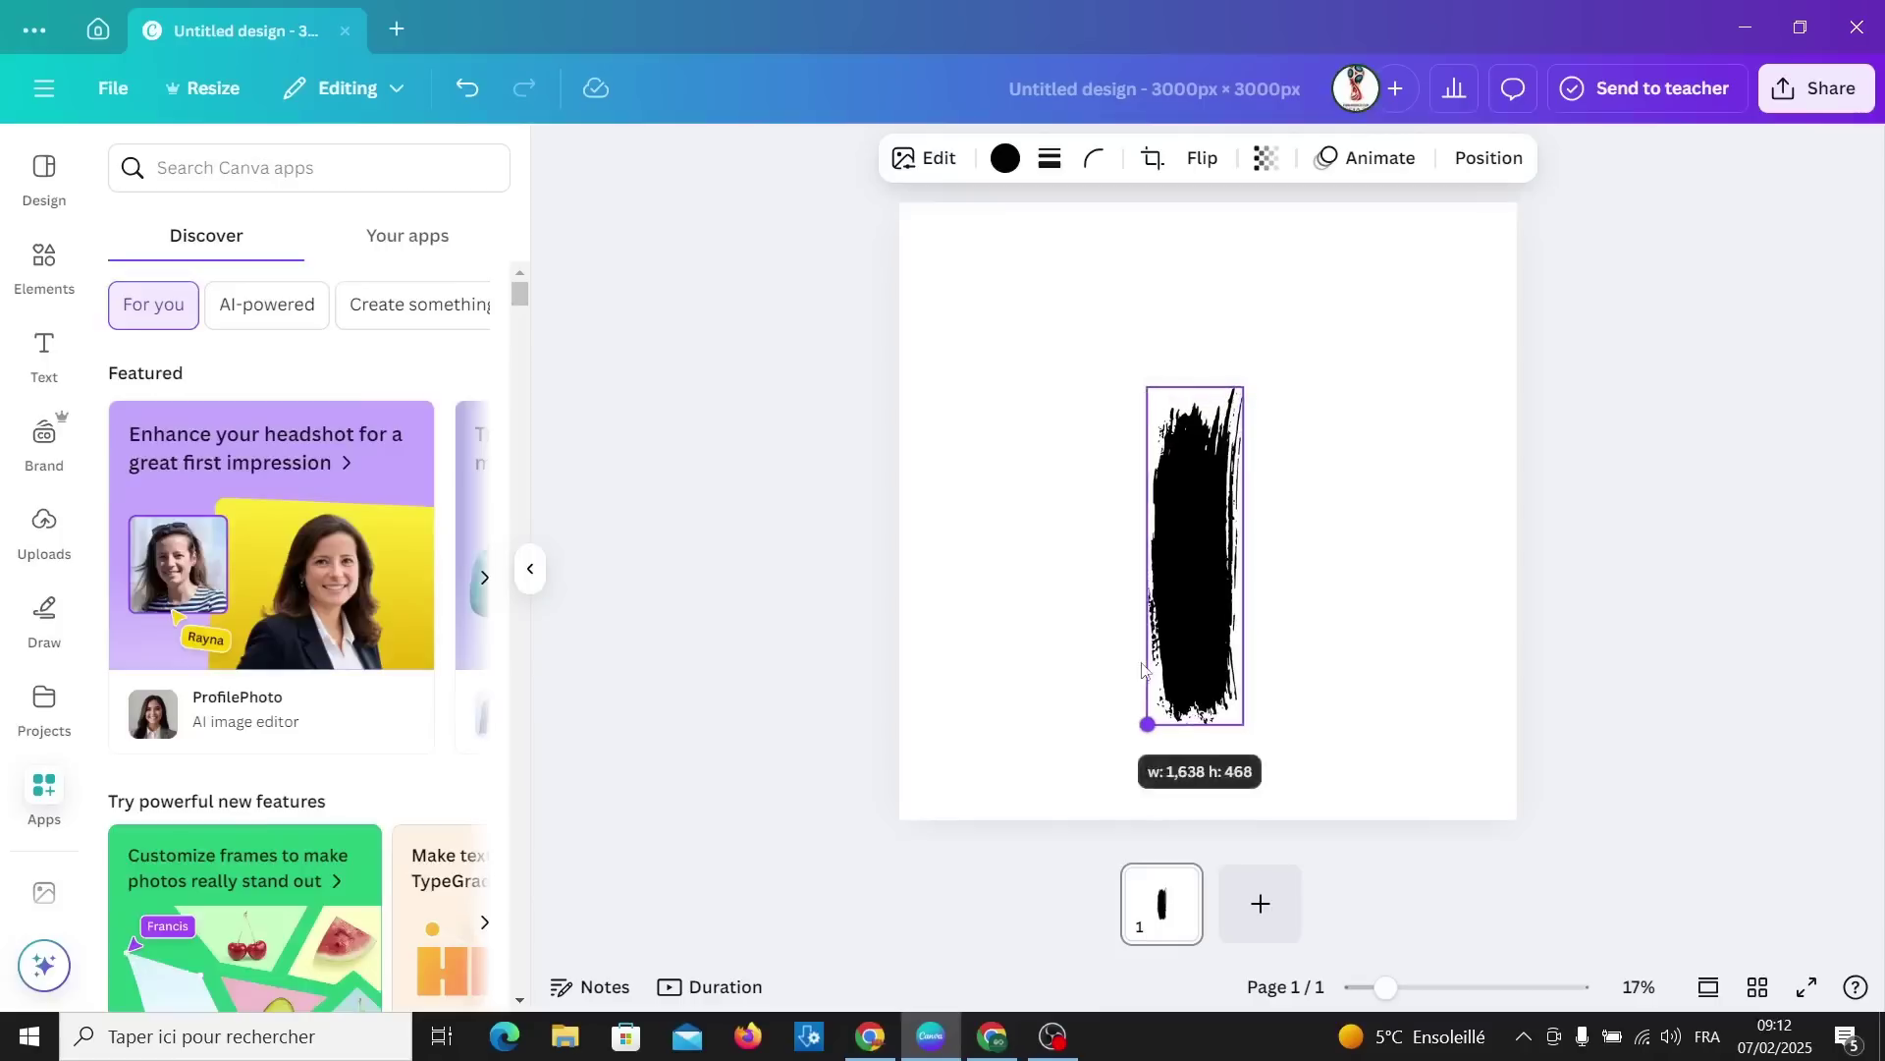
left_click_drag(1243, 388, 1265, 314)
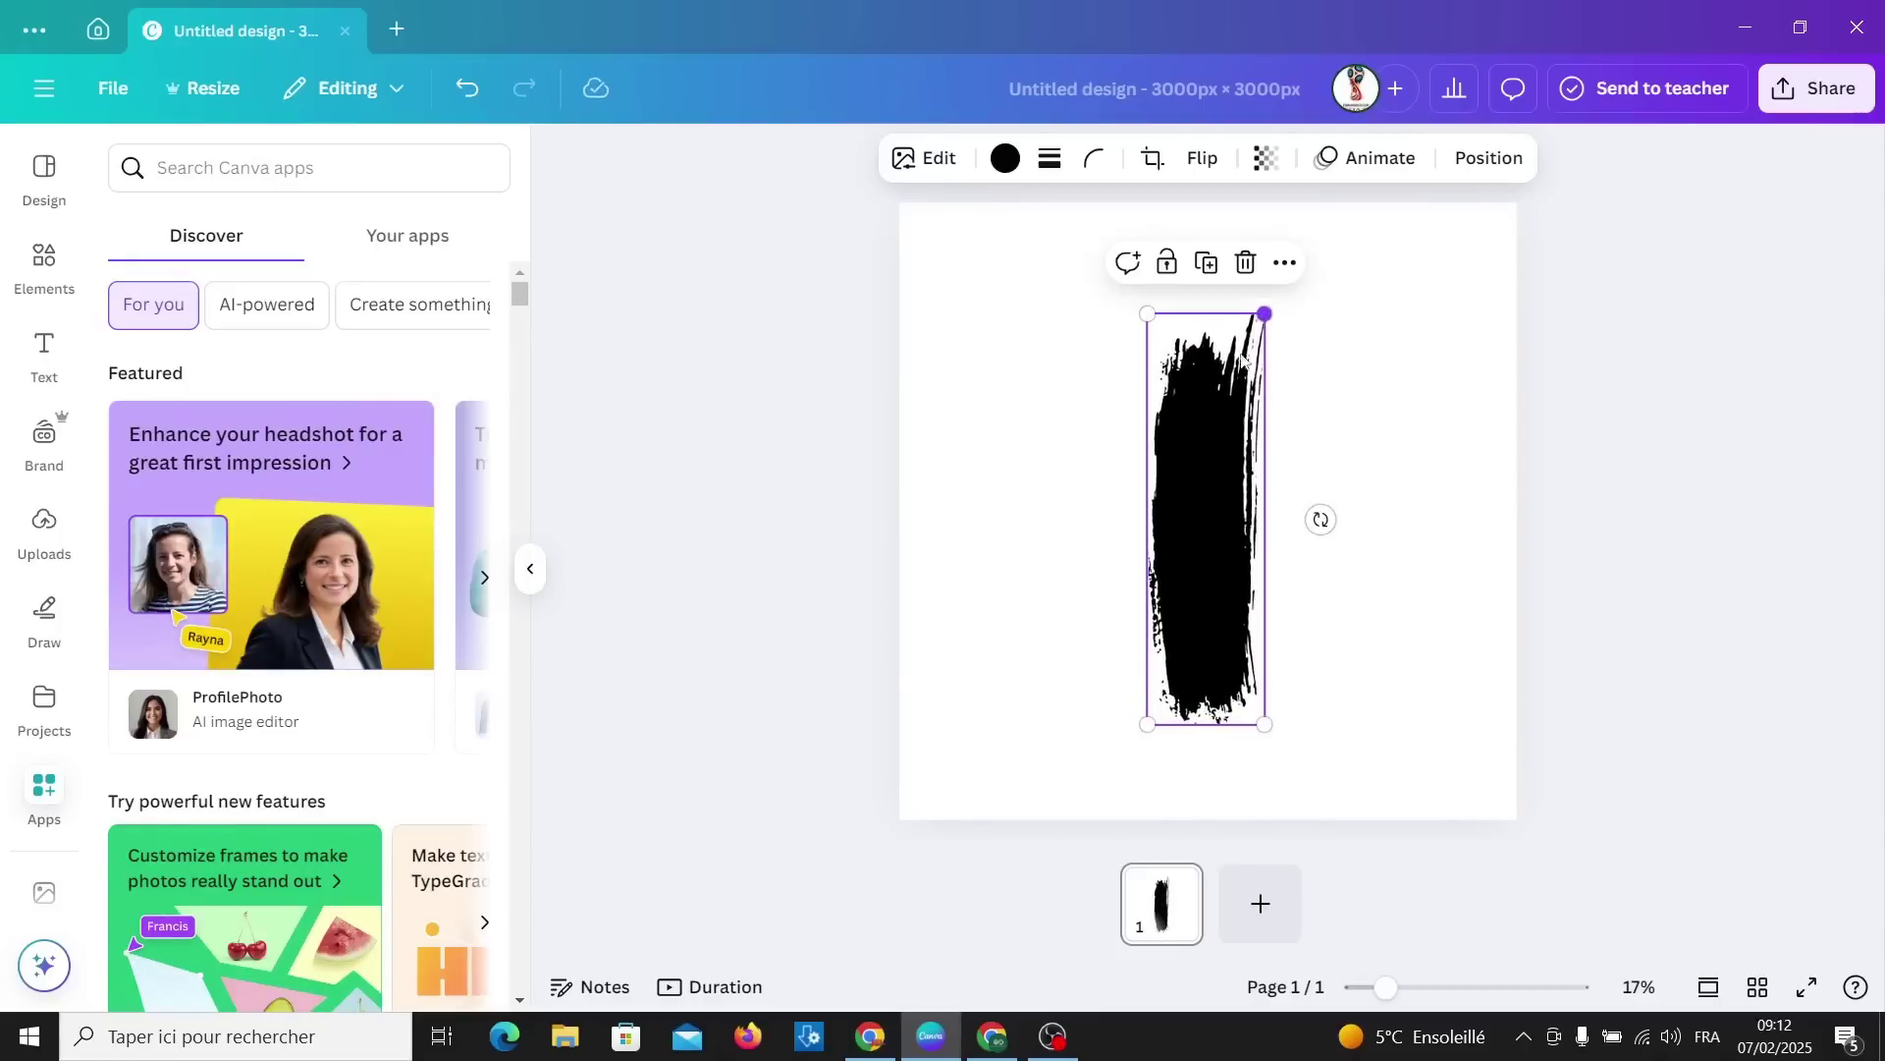
left_click(254, 186)
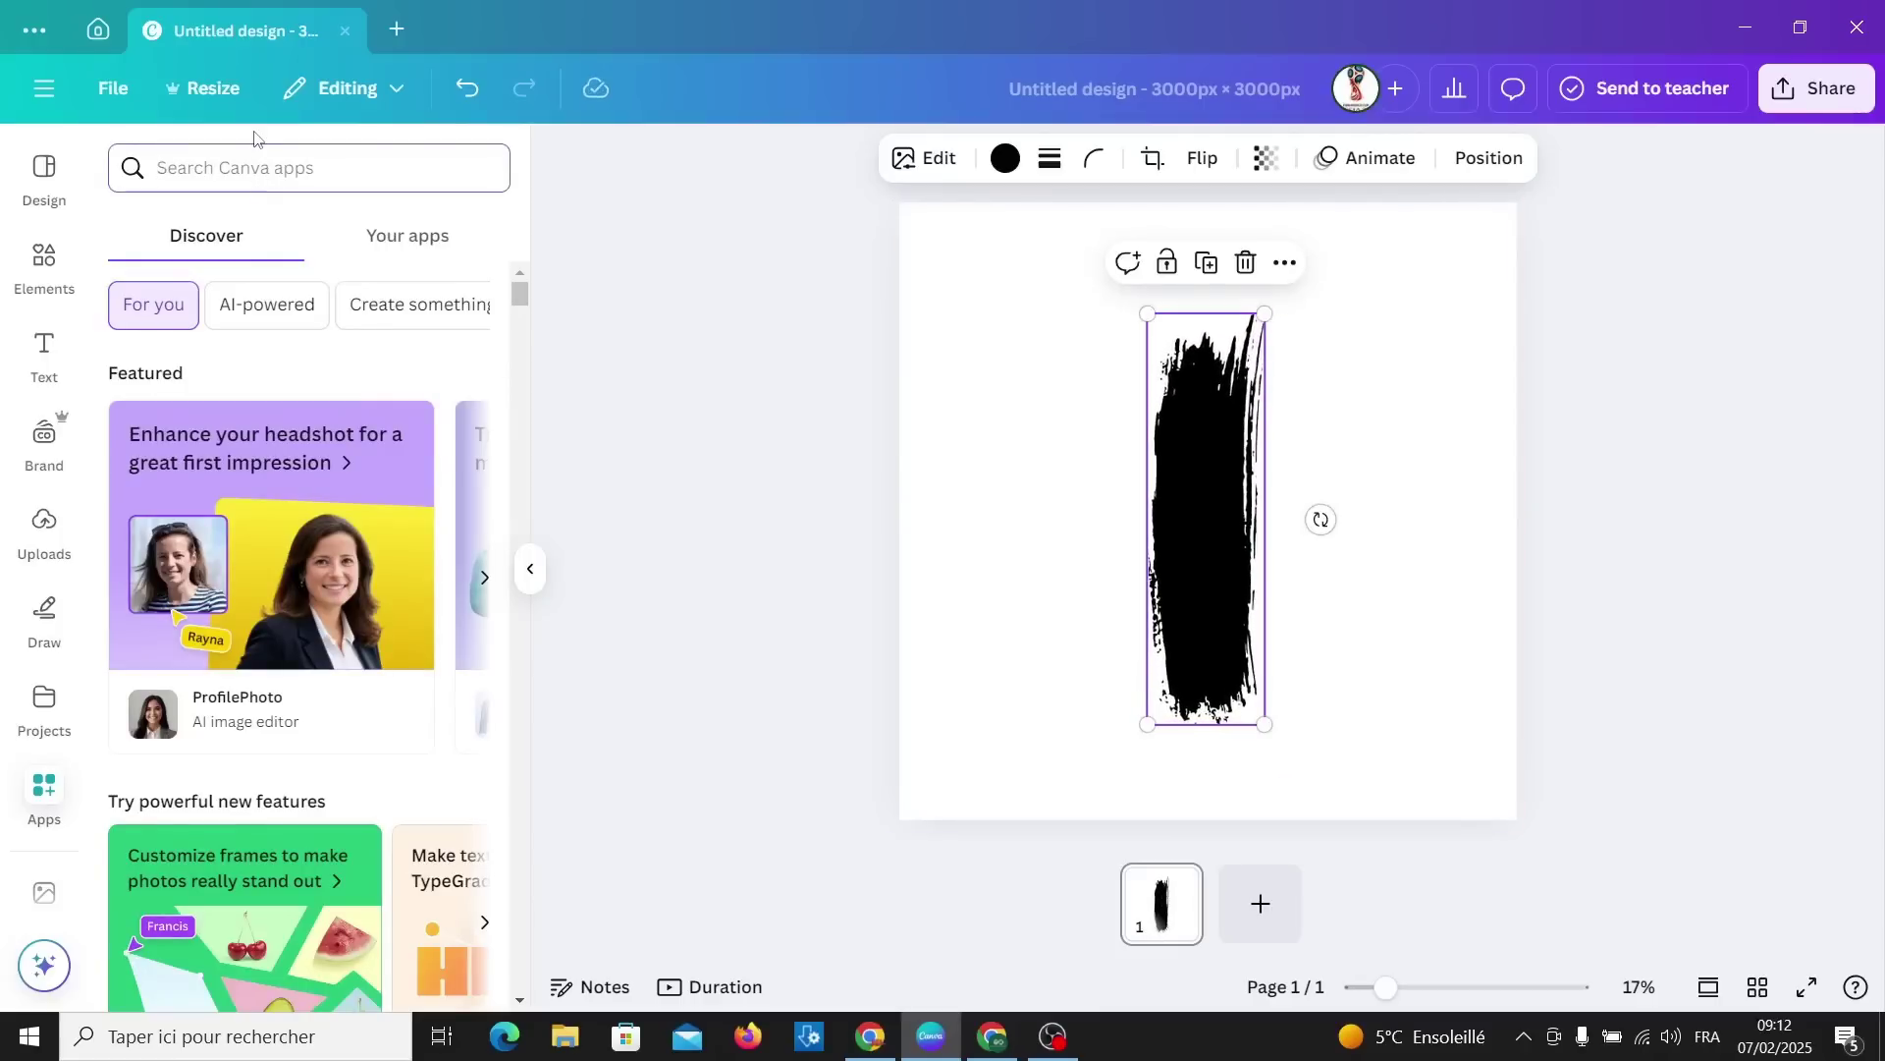
Convert the brushstroke design into a PNG frame with the Frame Maker app.
type("frame")
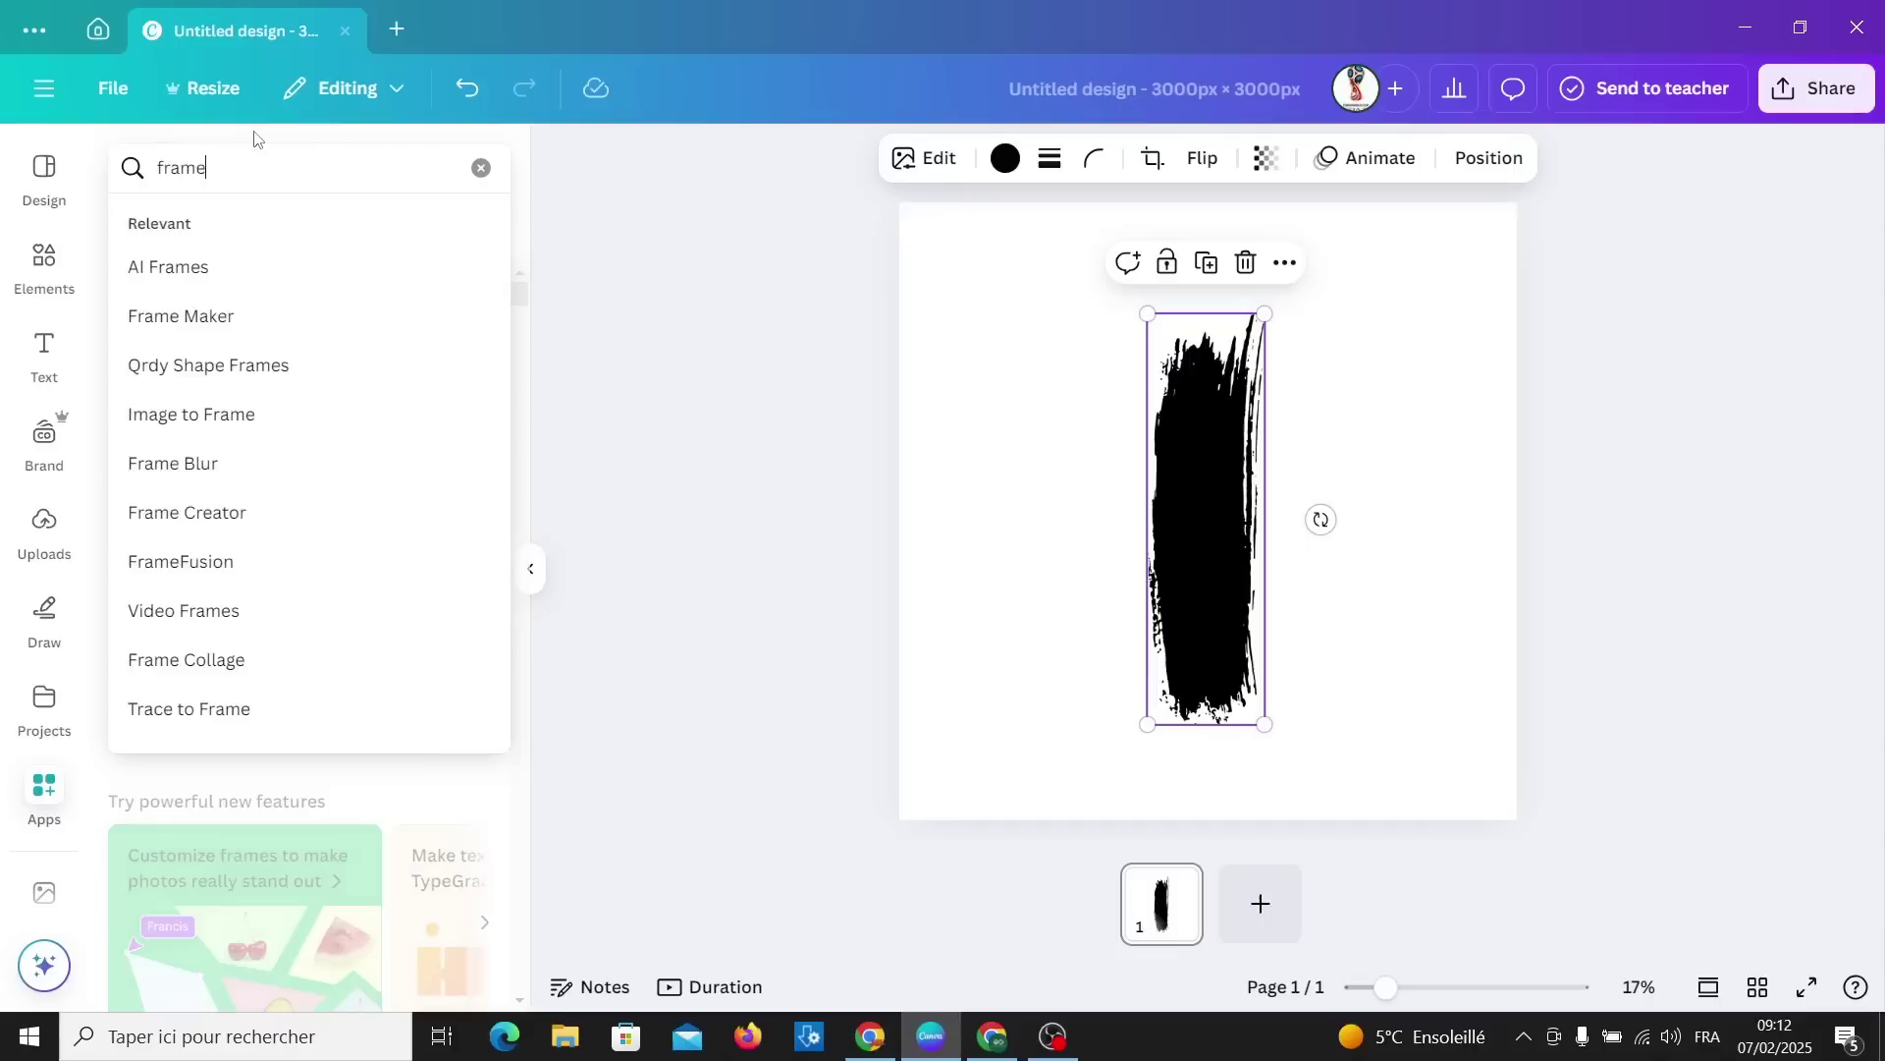
left_click(226, 315)
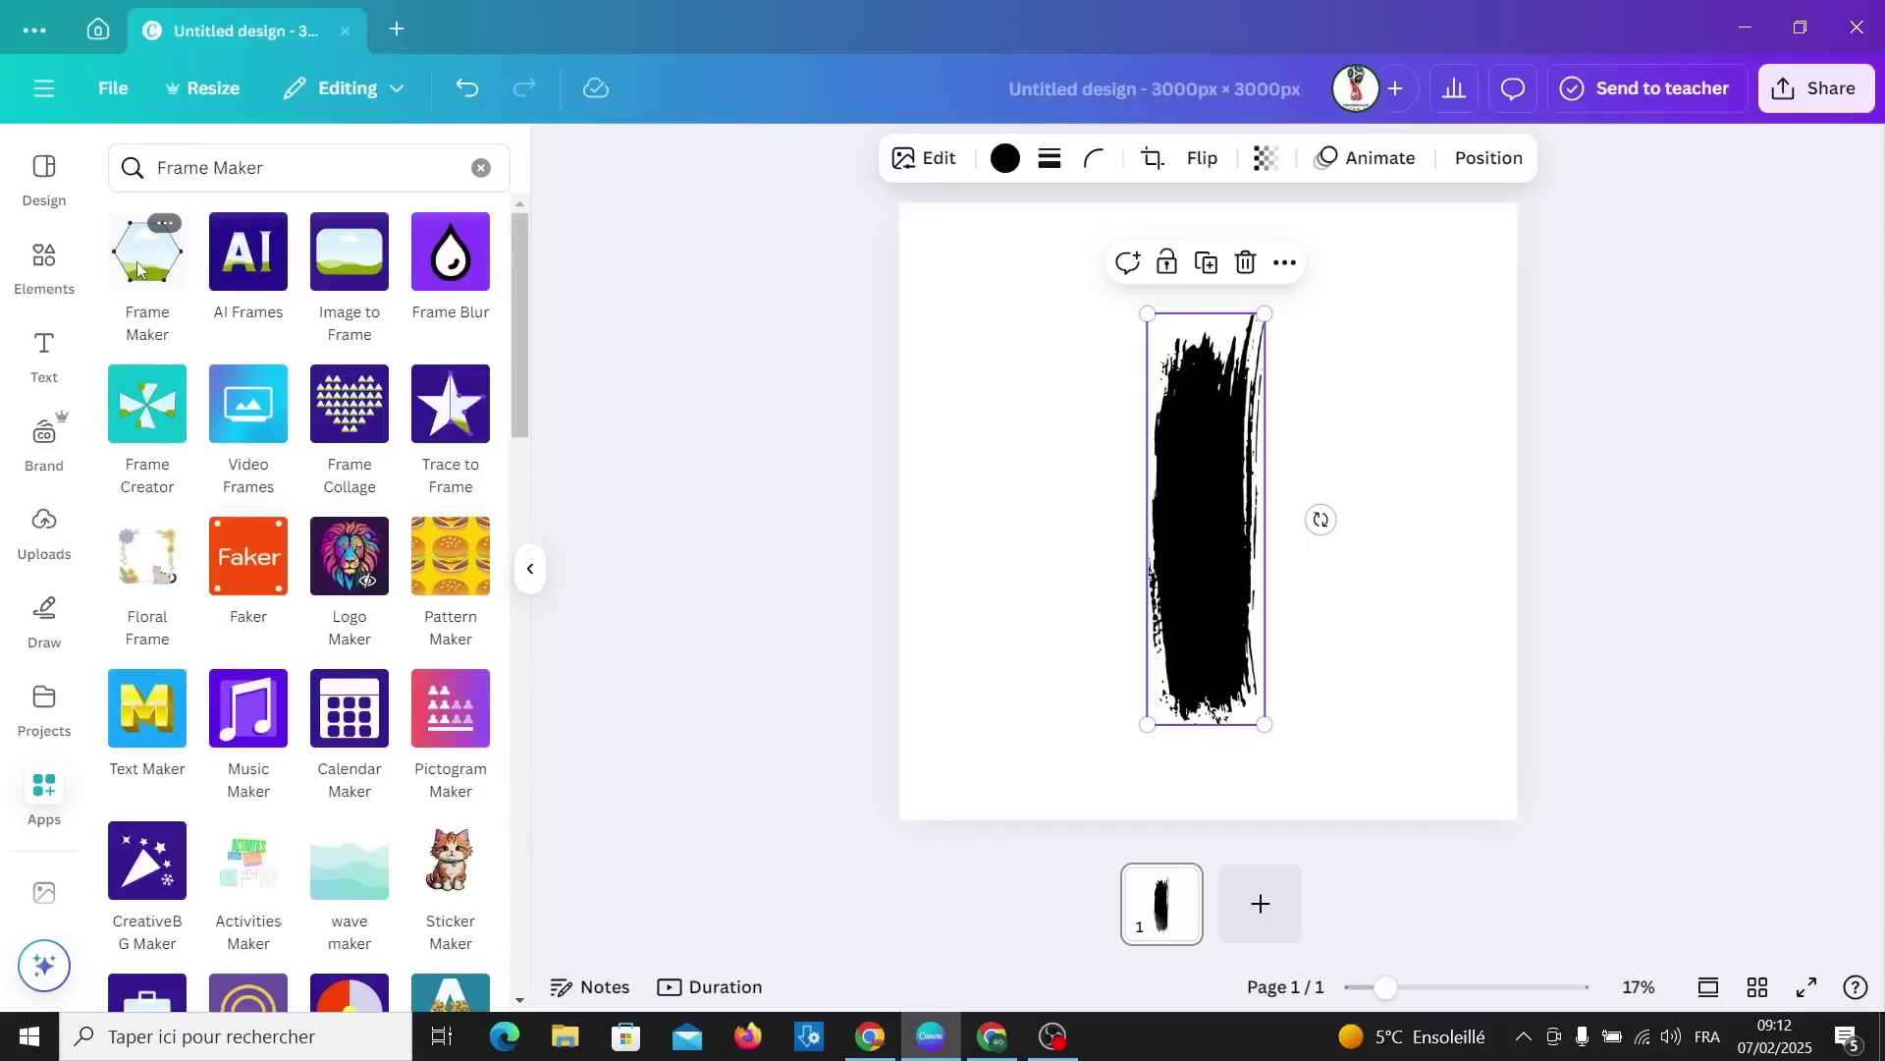
left_click(138, 257)
left_click(388, 218)
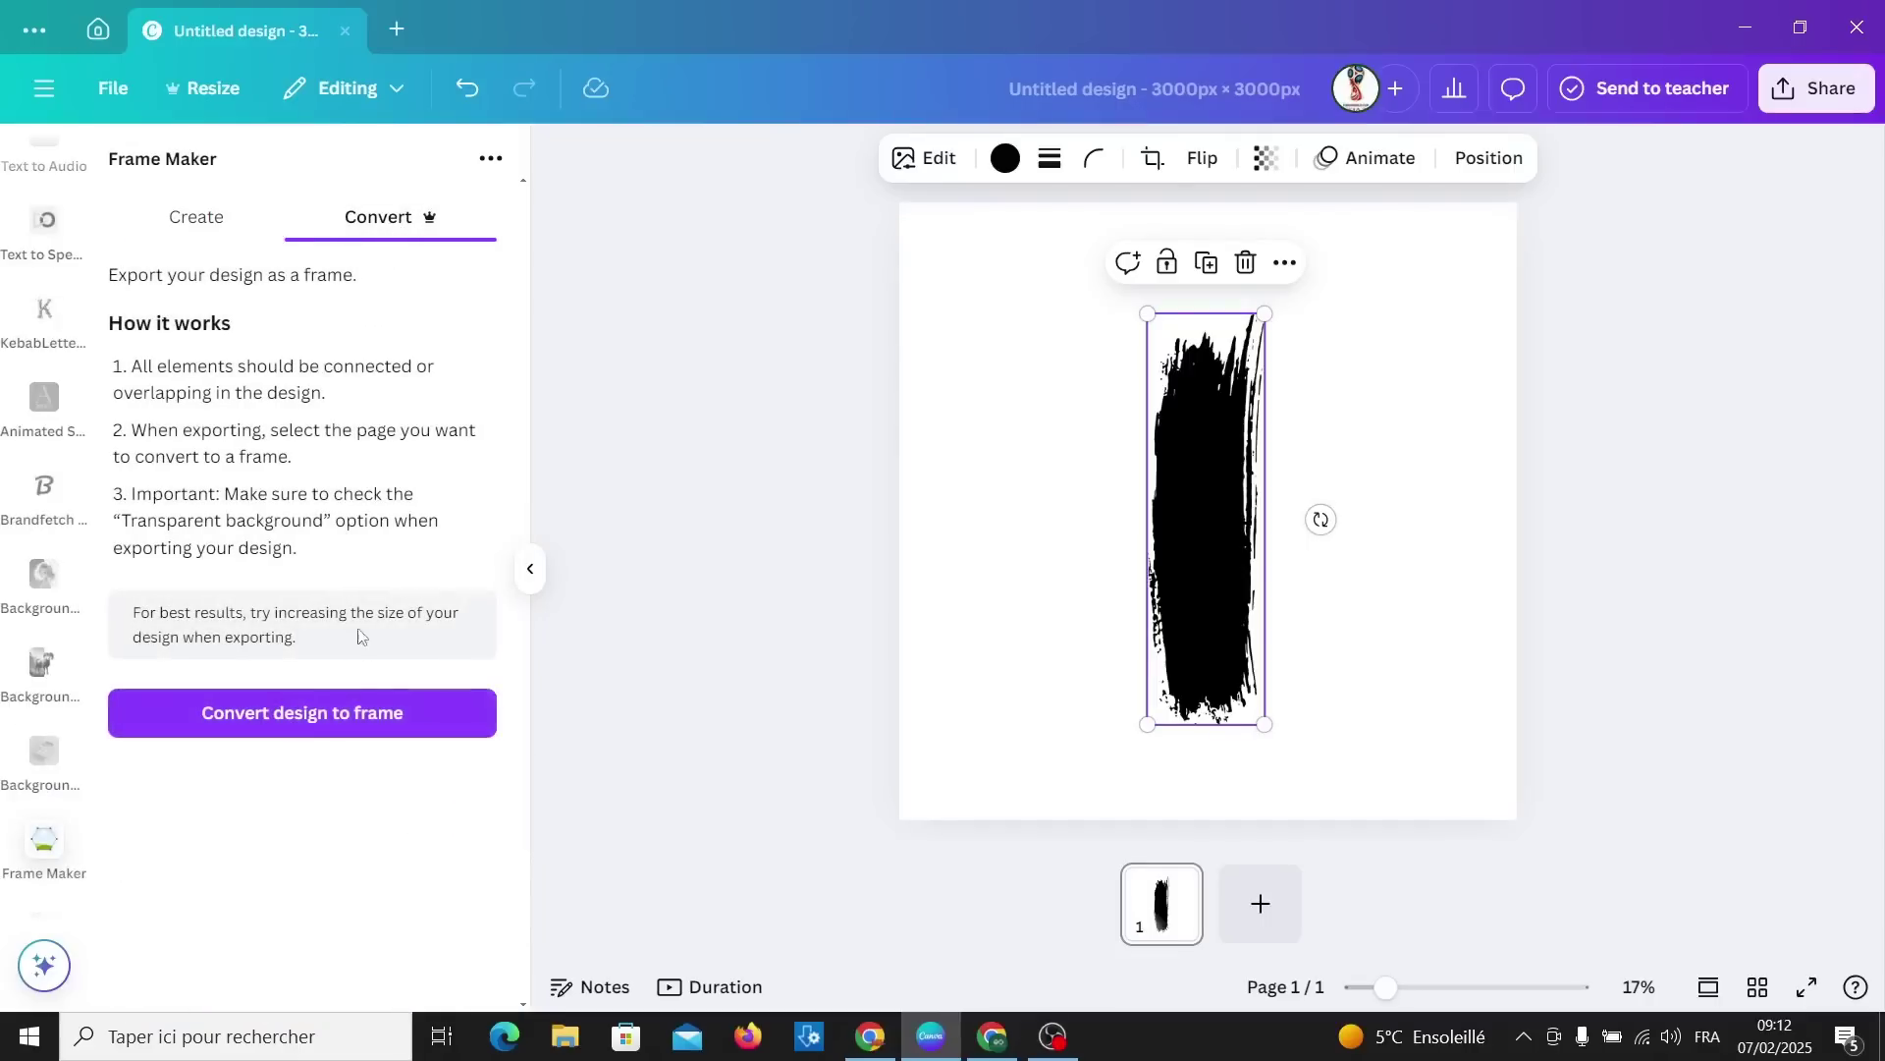
left_click(363, 716)
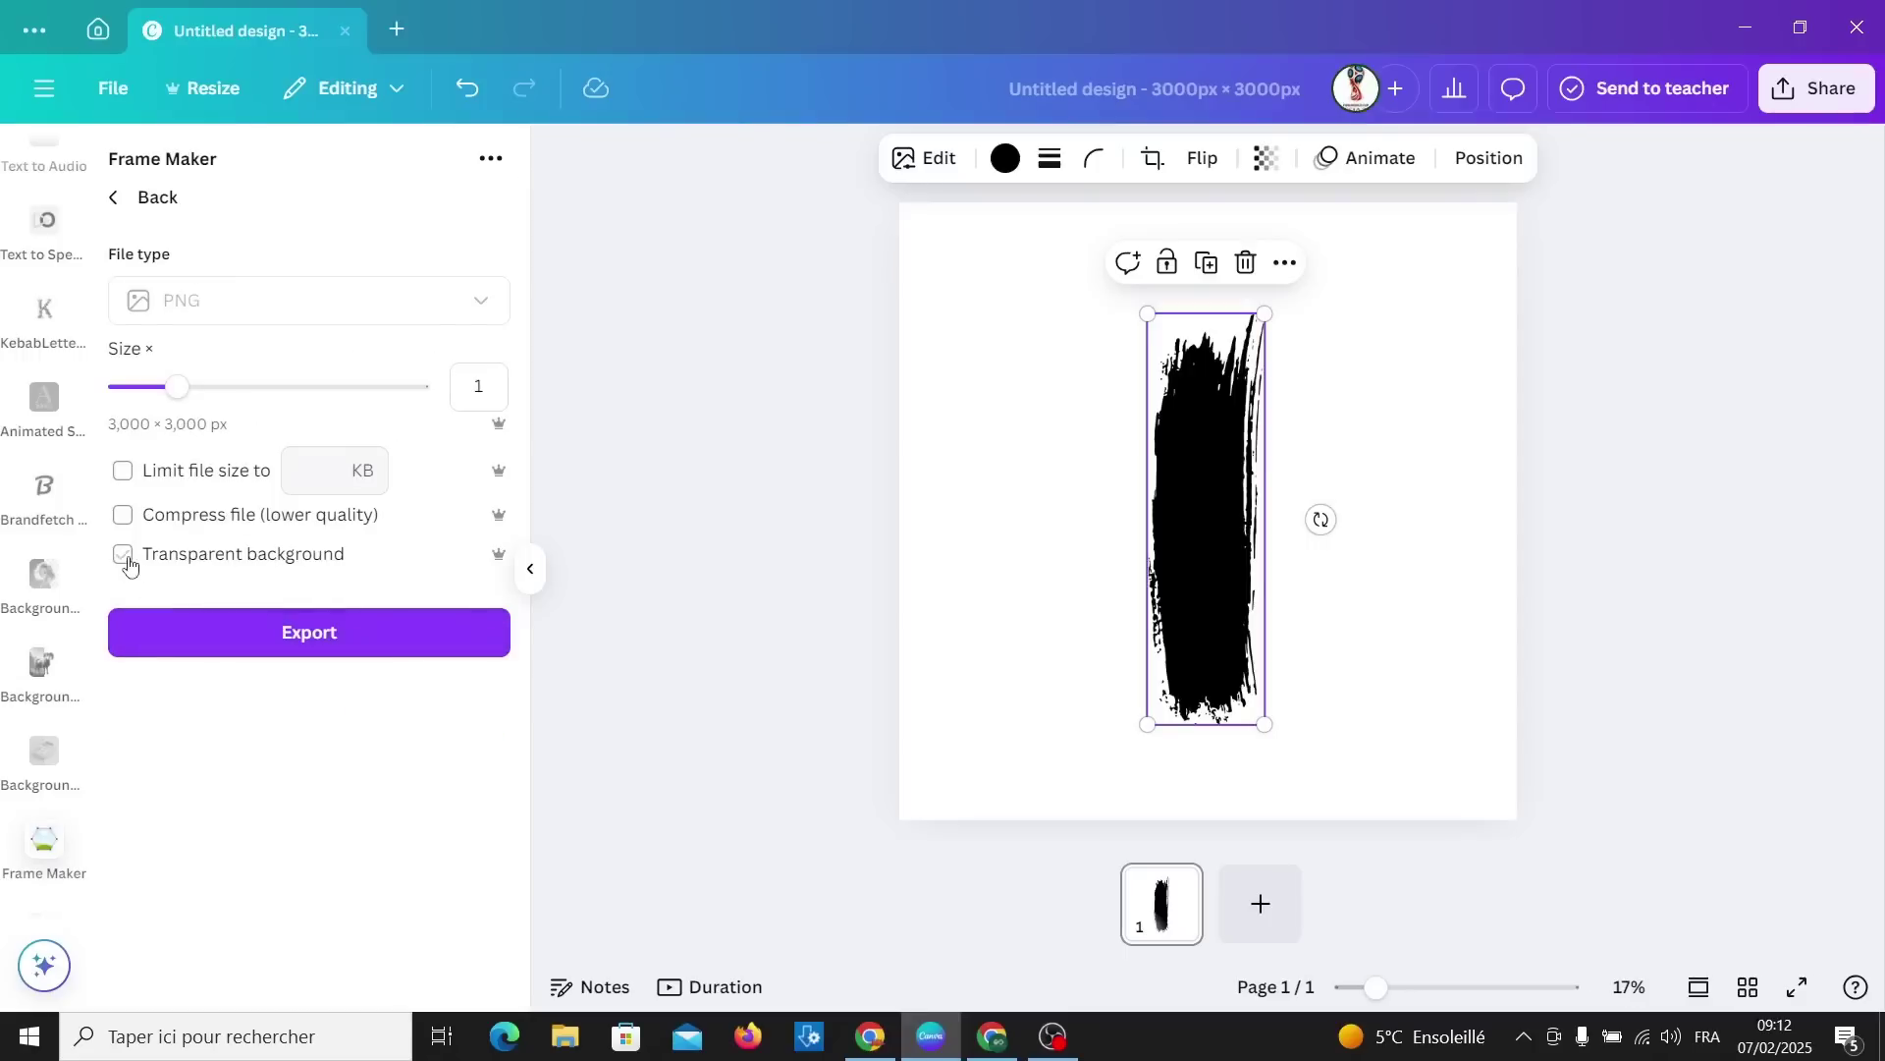
Move the new brushstroke frame aside and delete the black stroke.
left_click(311, 644)
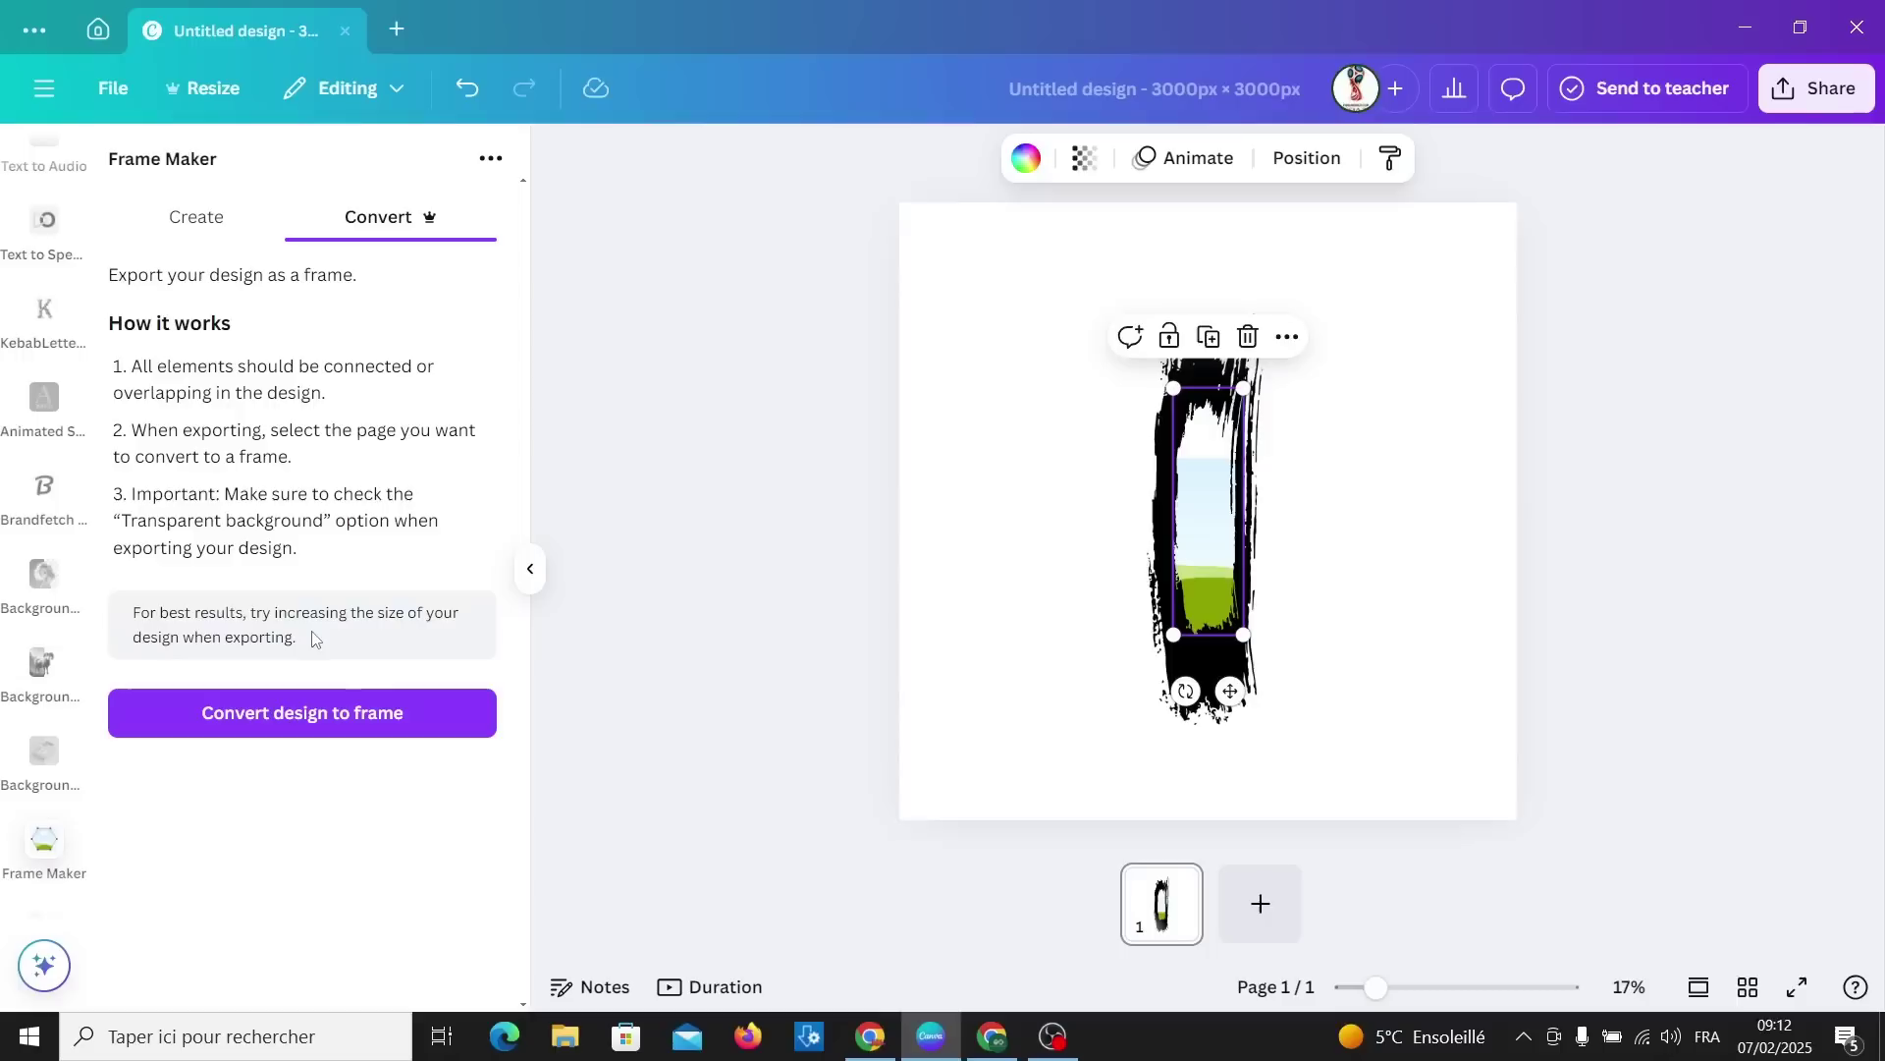
left_click_drag(1215, 609, 1018, 648)
left_click(1194, 599)
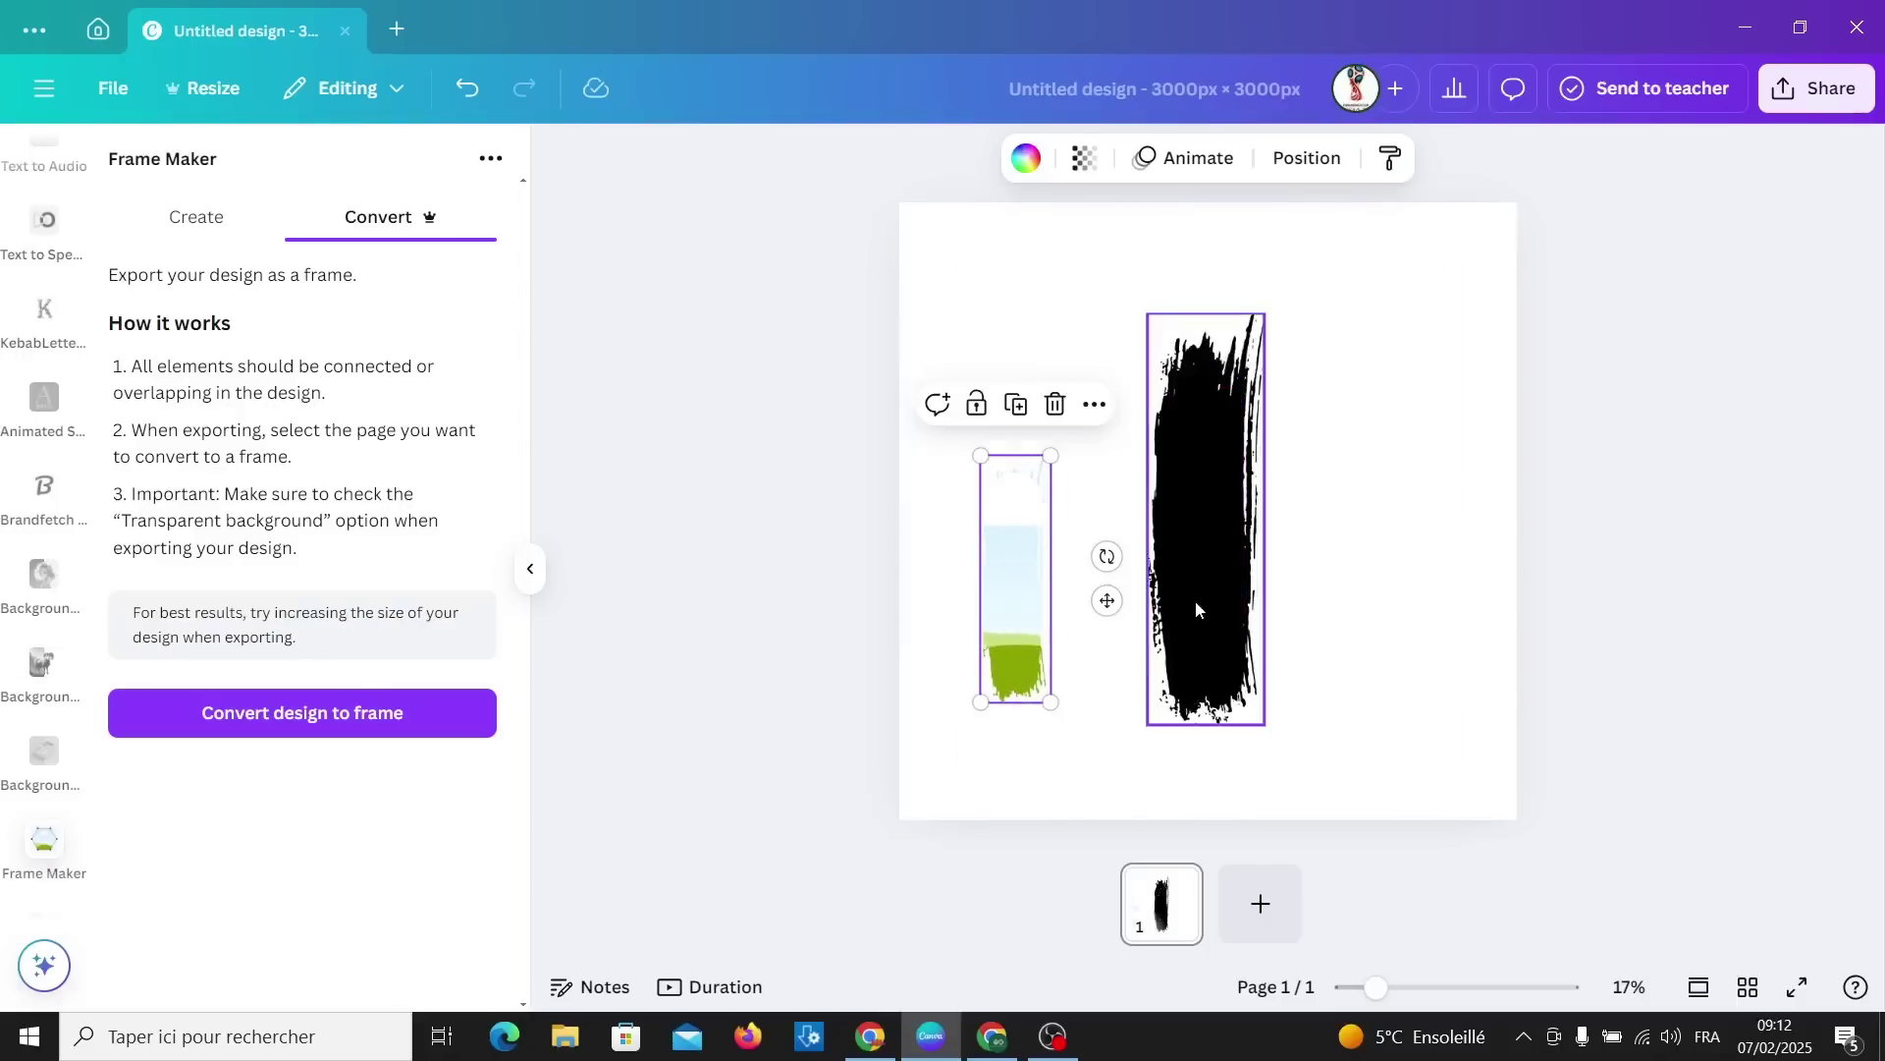
key("Delete")
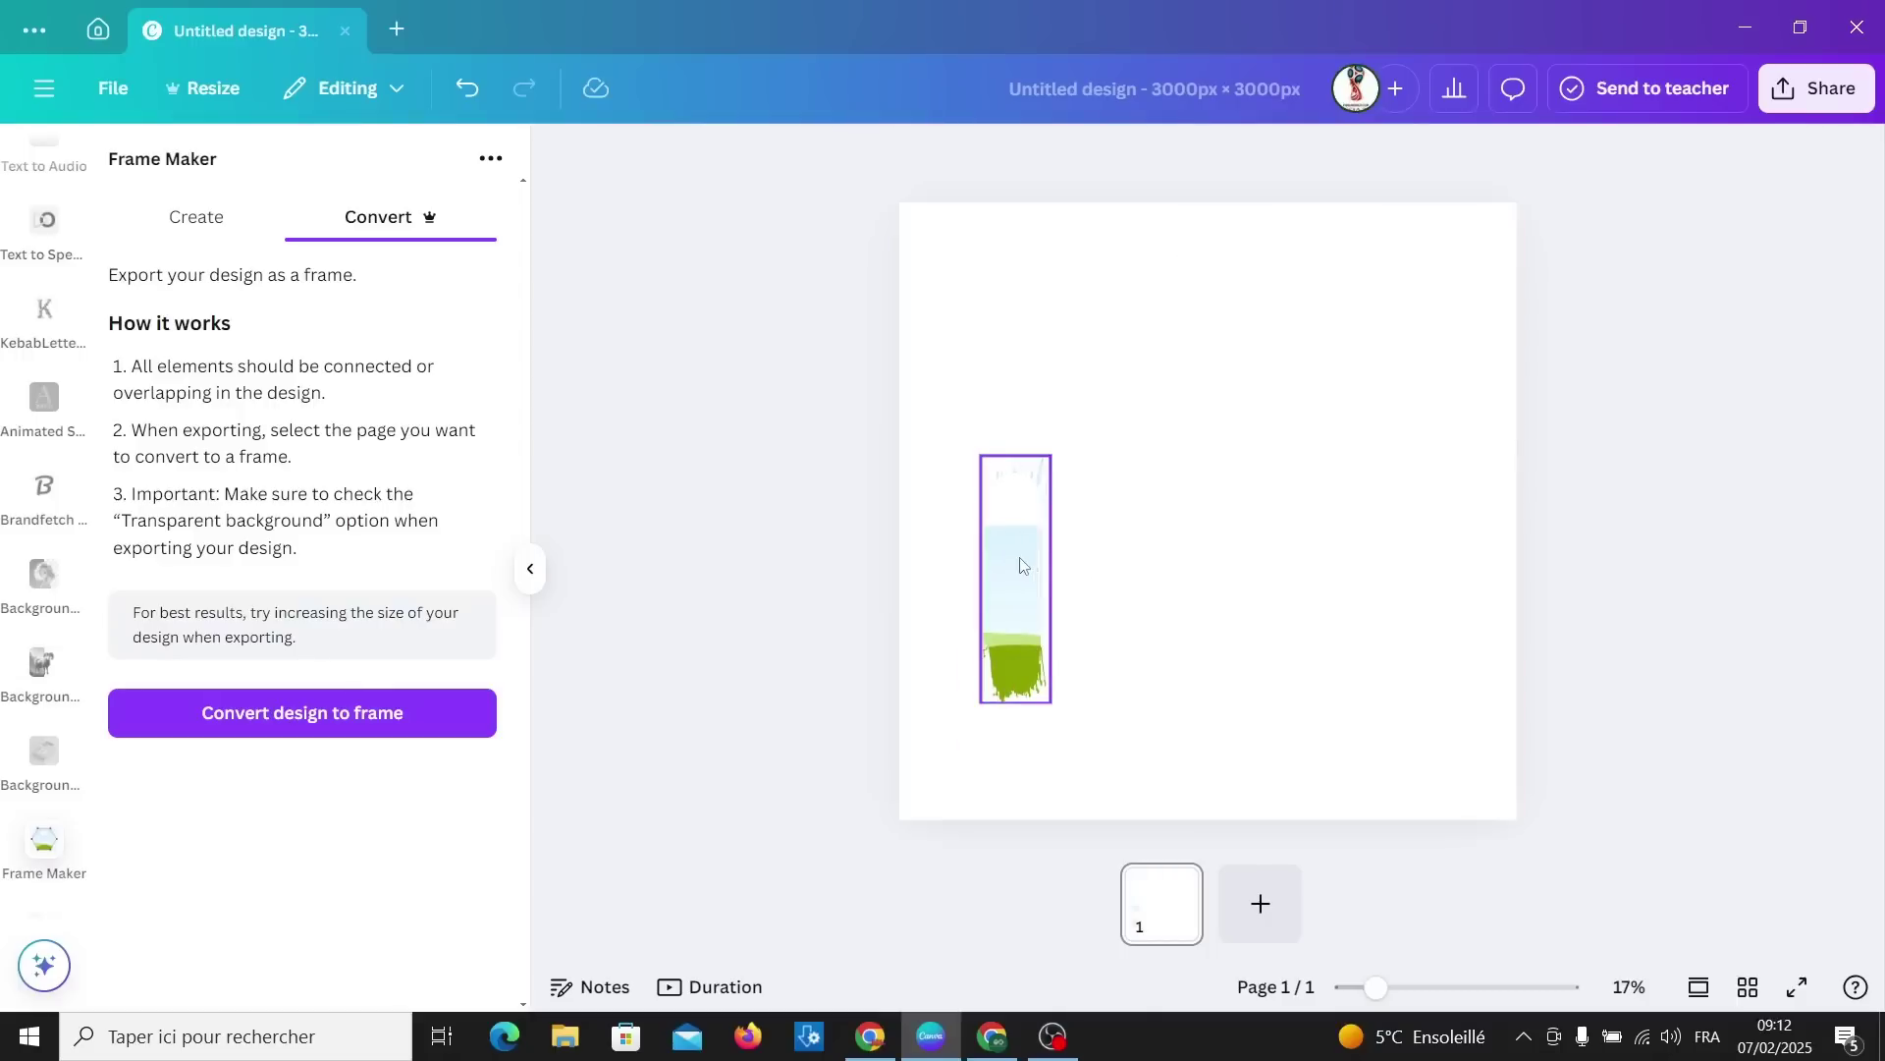
Enlarge the frame and duplicate it into four frames side by side.
left_click(1021, 570)
left_click_drag(1049, 454, 1103, 281)
left_click_drag(1050, 506, 1423, 511)
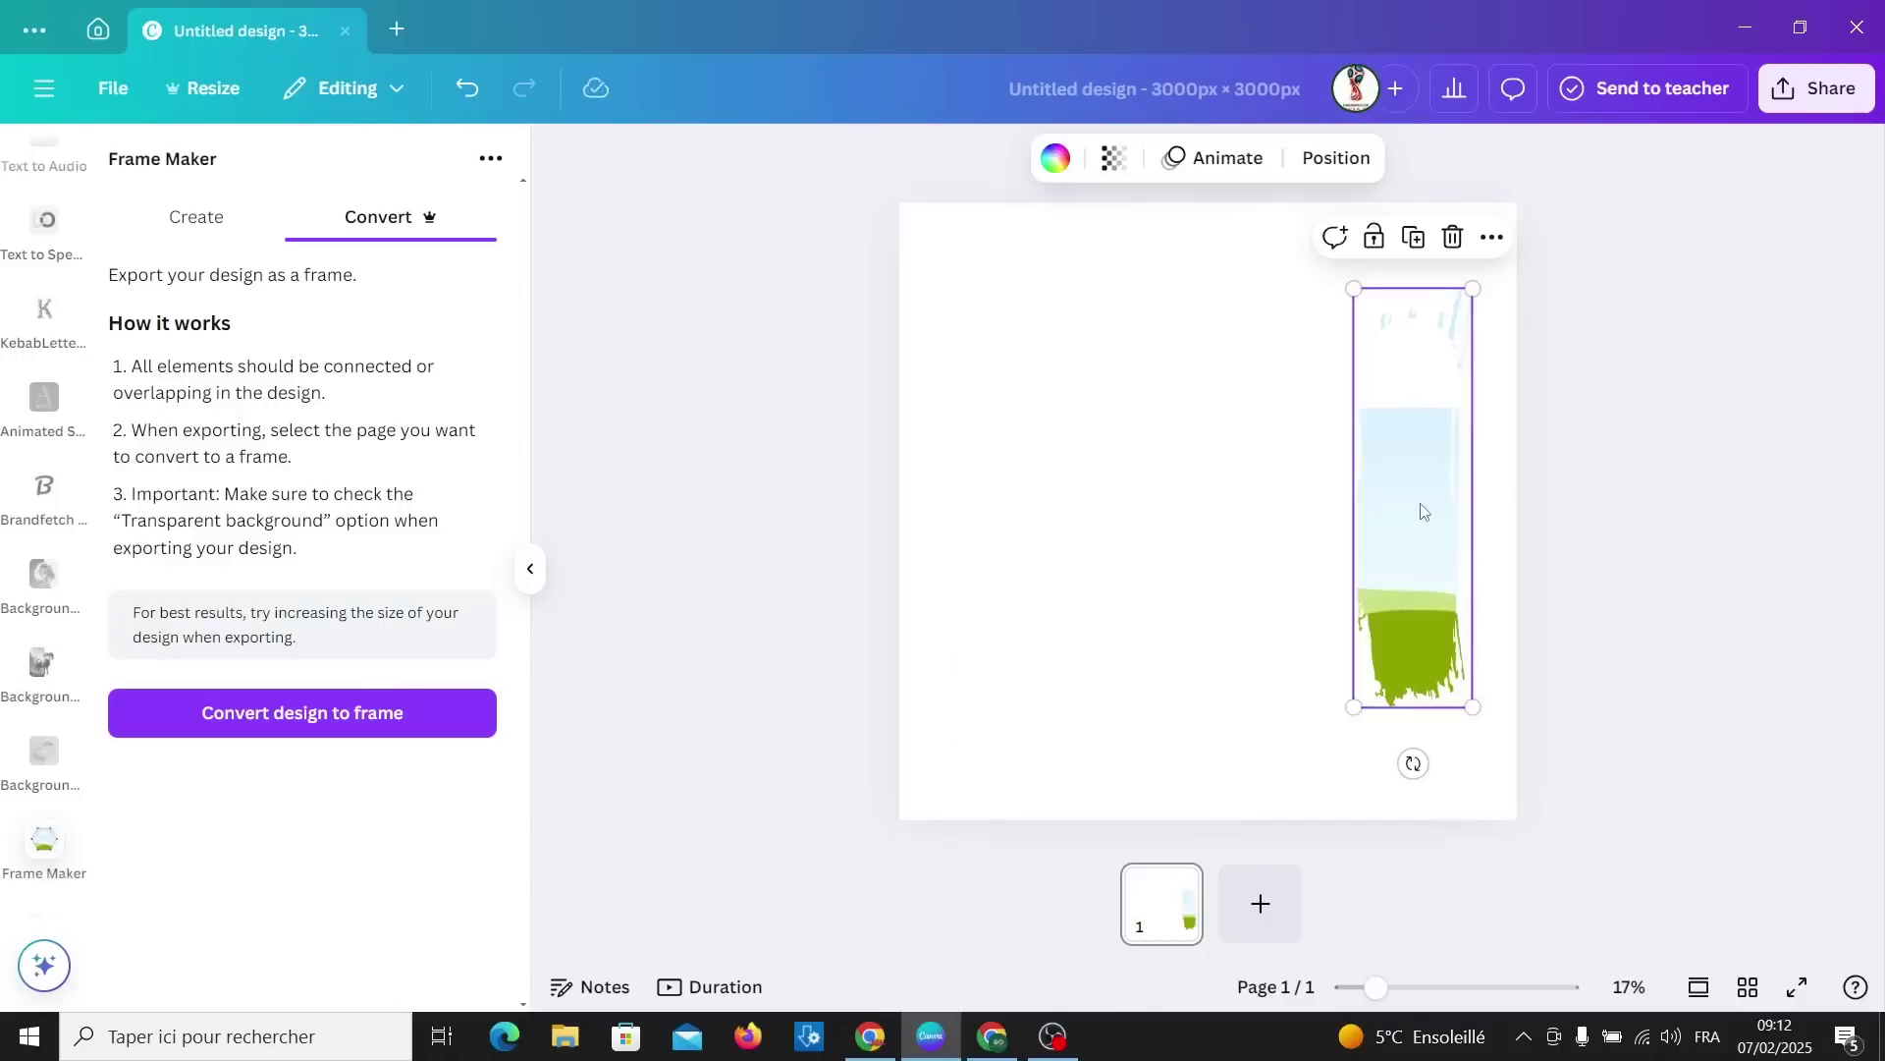
key("ctrl+d")
mouse_move(1422, 354)
left_mouse_down()
mouse_move(1250, 475)
mouse_move(1195, 416)
left_mouse_up()
key("ctrl+d")
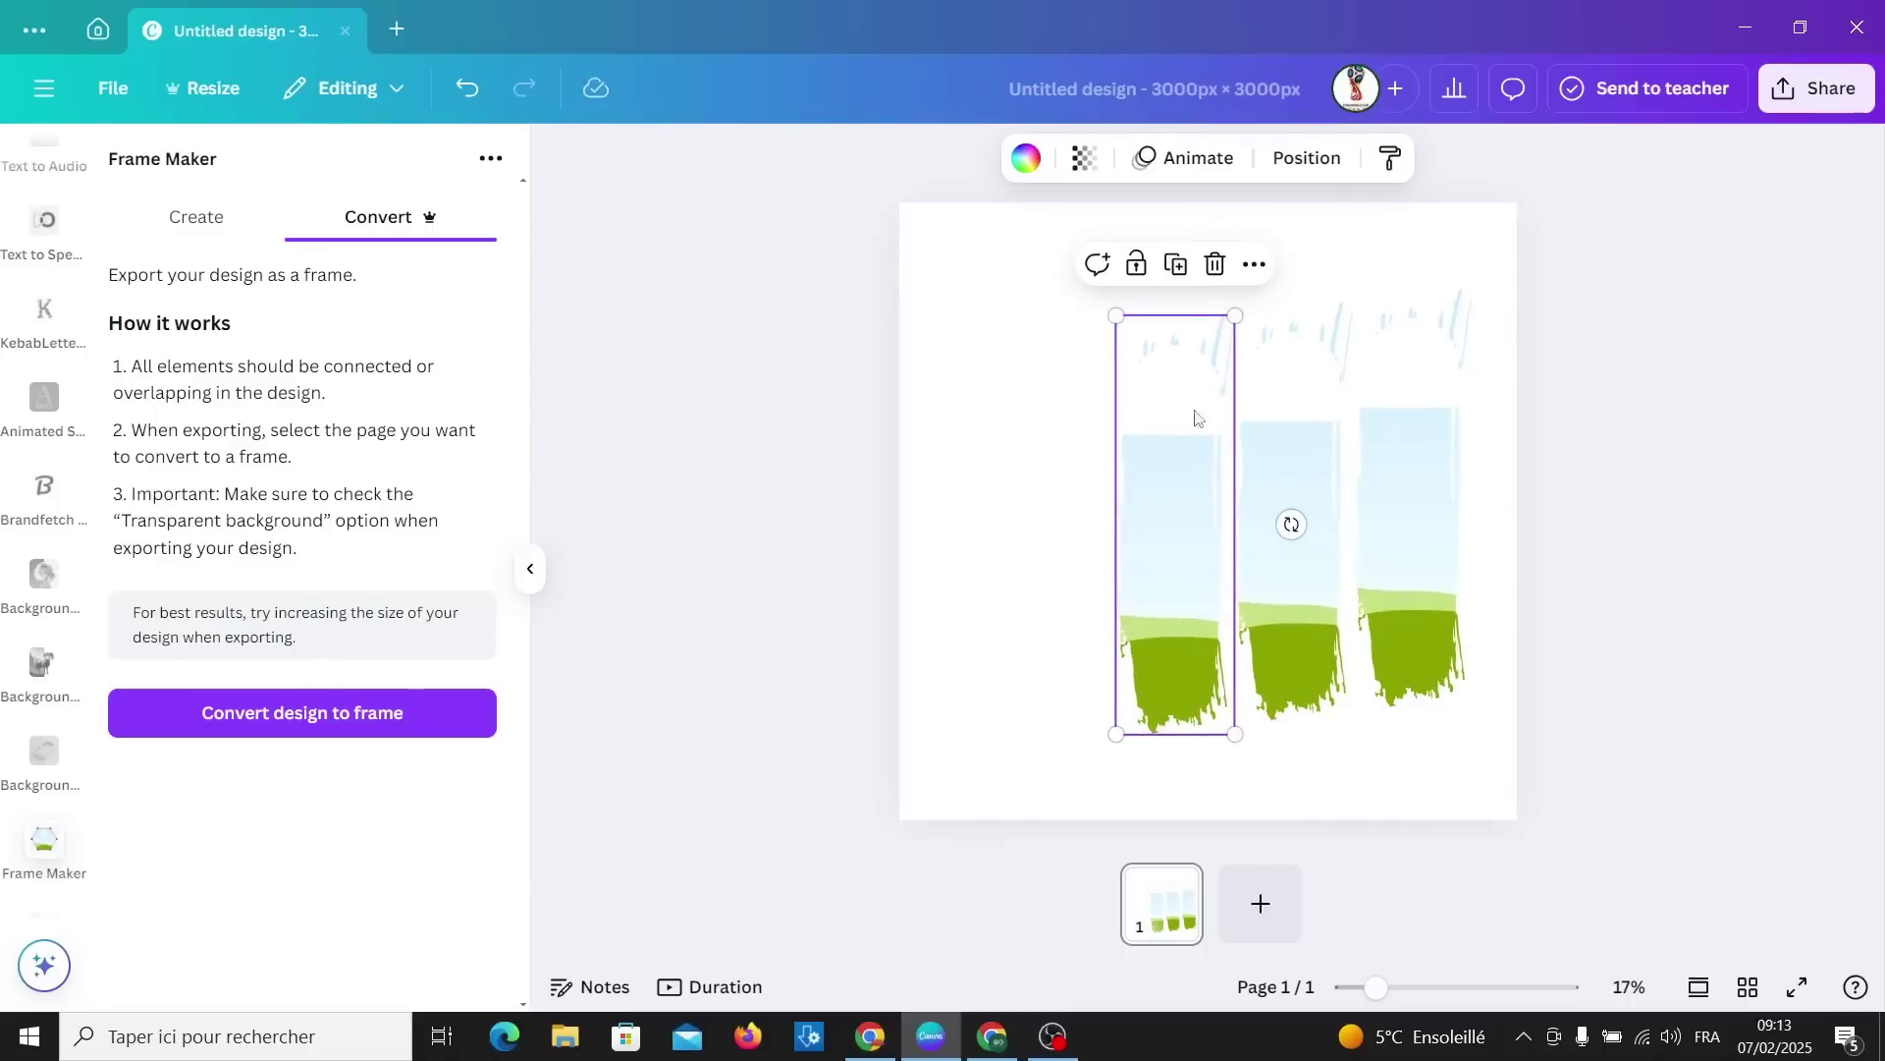
key("ctrl+d")
Enlarge the row of four frames, centre it, and nudge the first frame into line.
left_click(1372, 783)
key("ctrl+a")
left_click_drag(989, 750, 926, 821)
left_click_drag(1473, 285, 1482, 253)
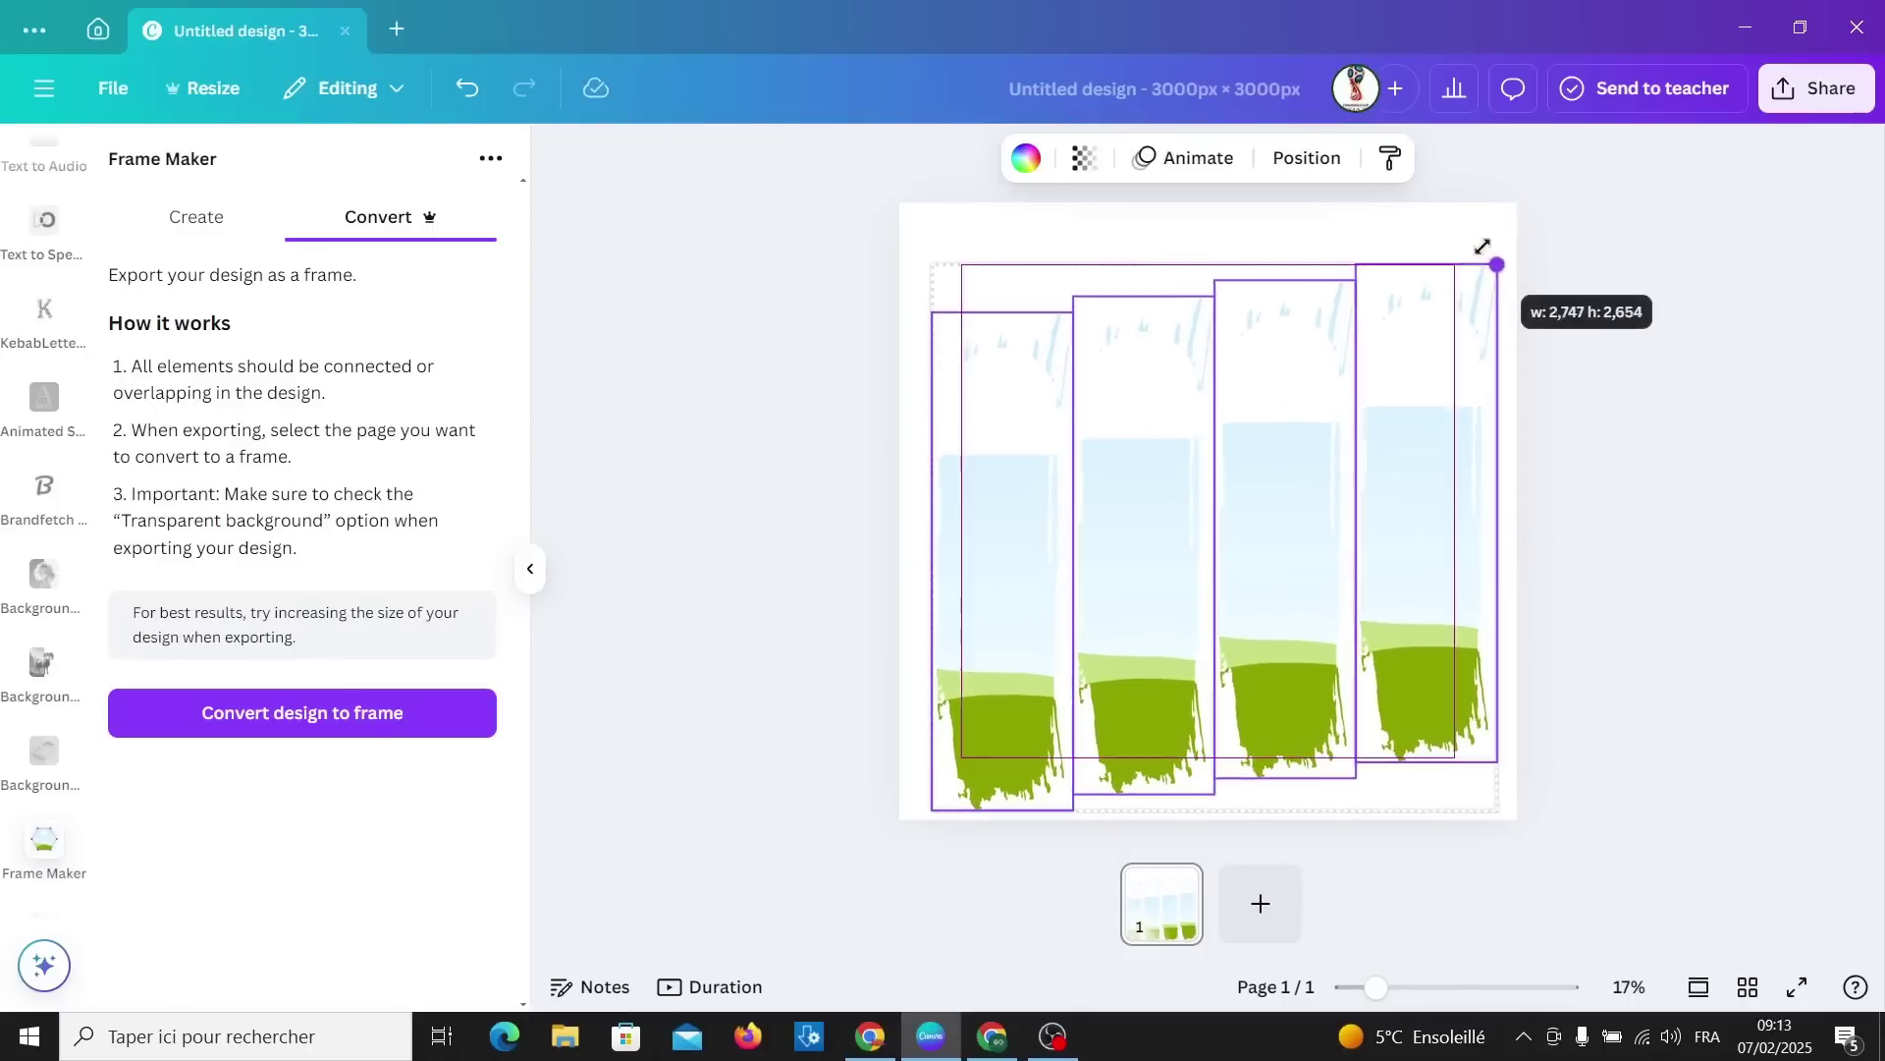
left_click_drag(1239, 432, 1247, 417)
left_click(1401, 589)
left_click(1122, 587)
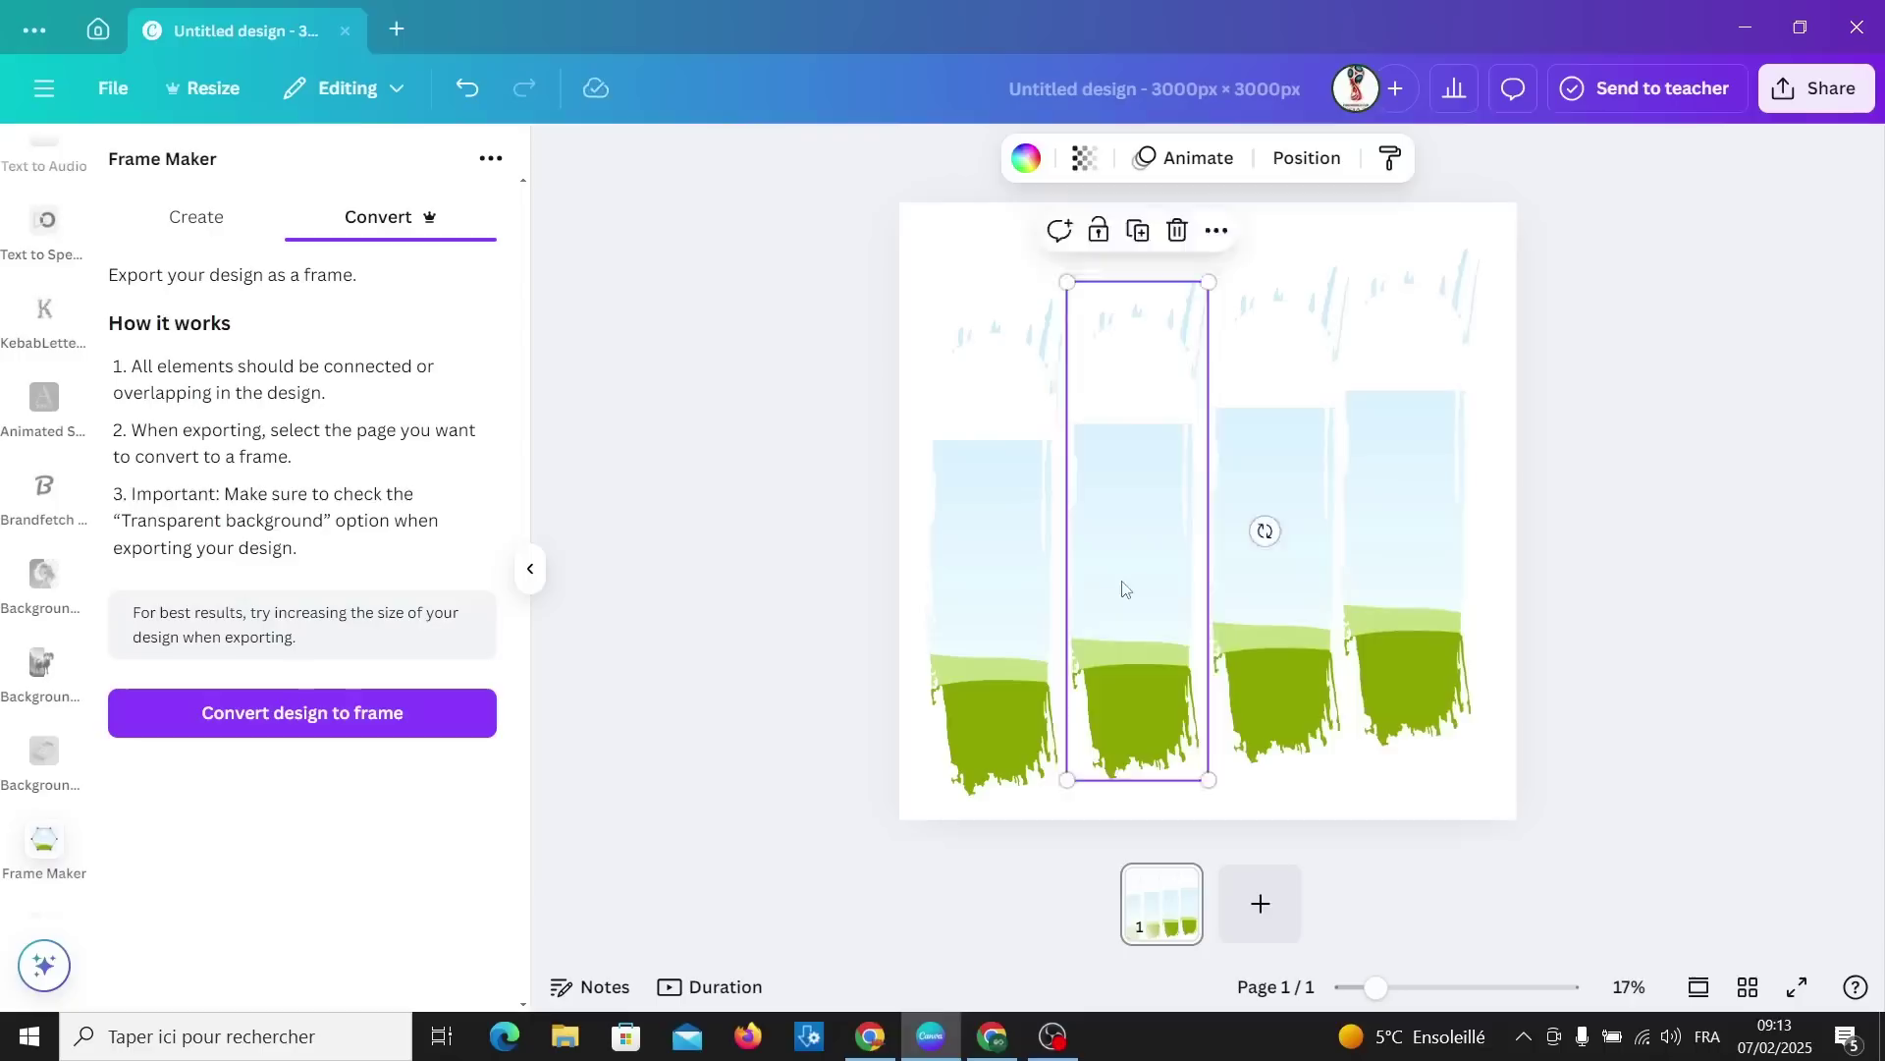
left_click(1041, 610)
left_click_drag(993, 593, 1013, 589)
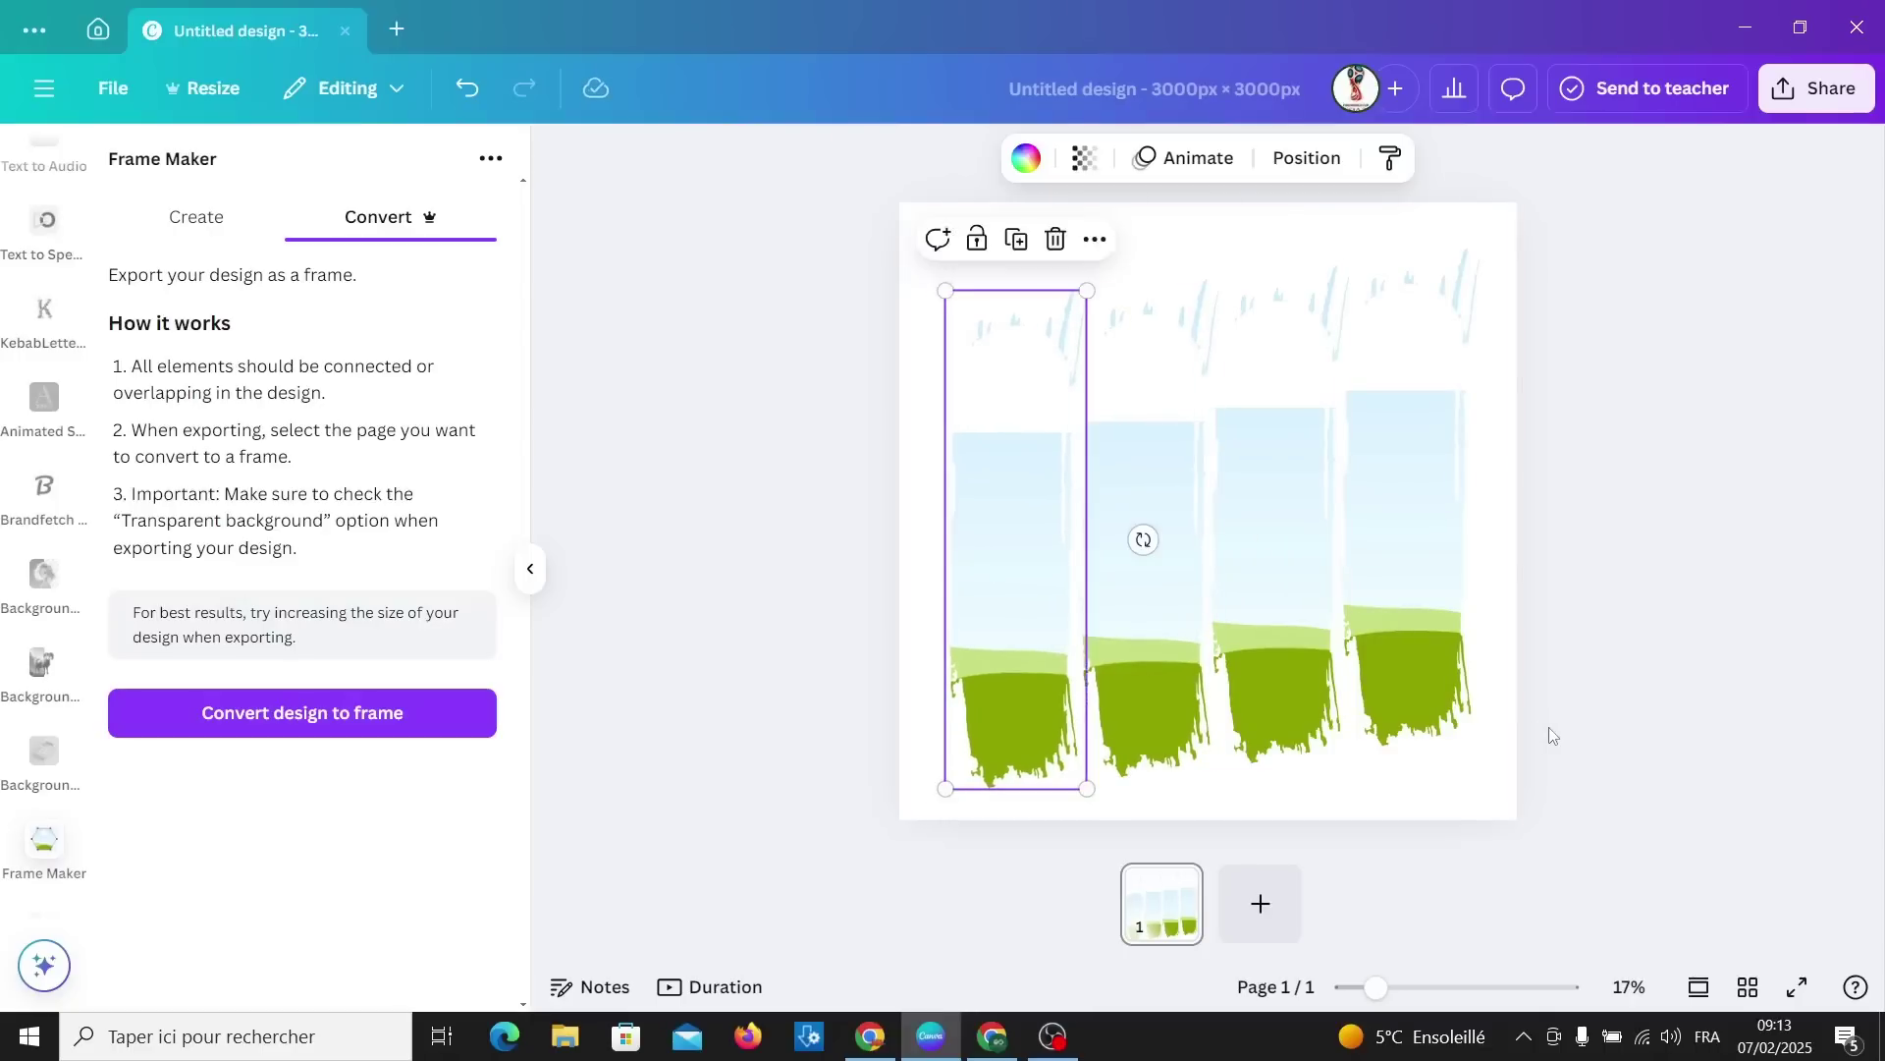
left_click(1549, 733)
Fill the first frame with the paint-splash image from Recently used and adjust its crop.
scroll(44, 412, "up", 5)
left_click(44, 260)
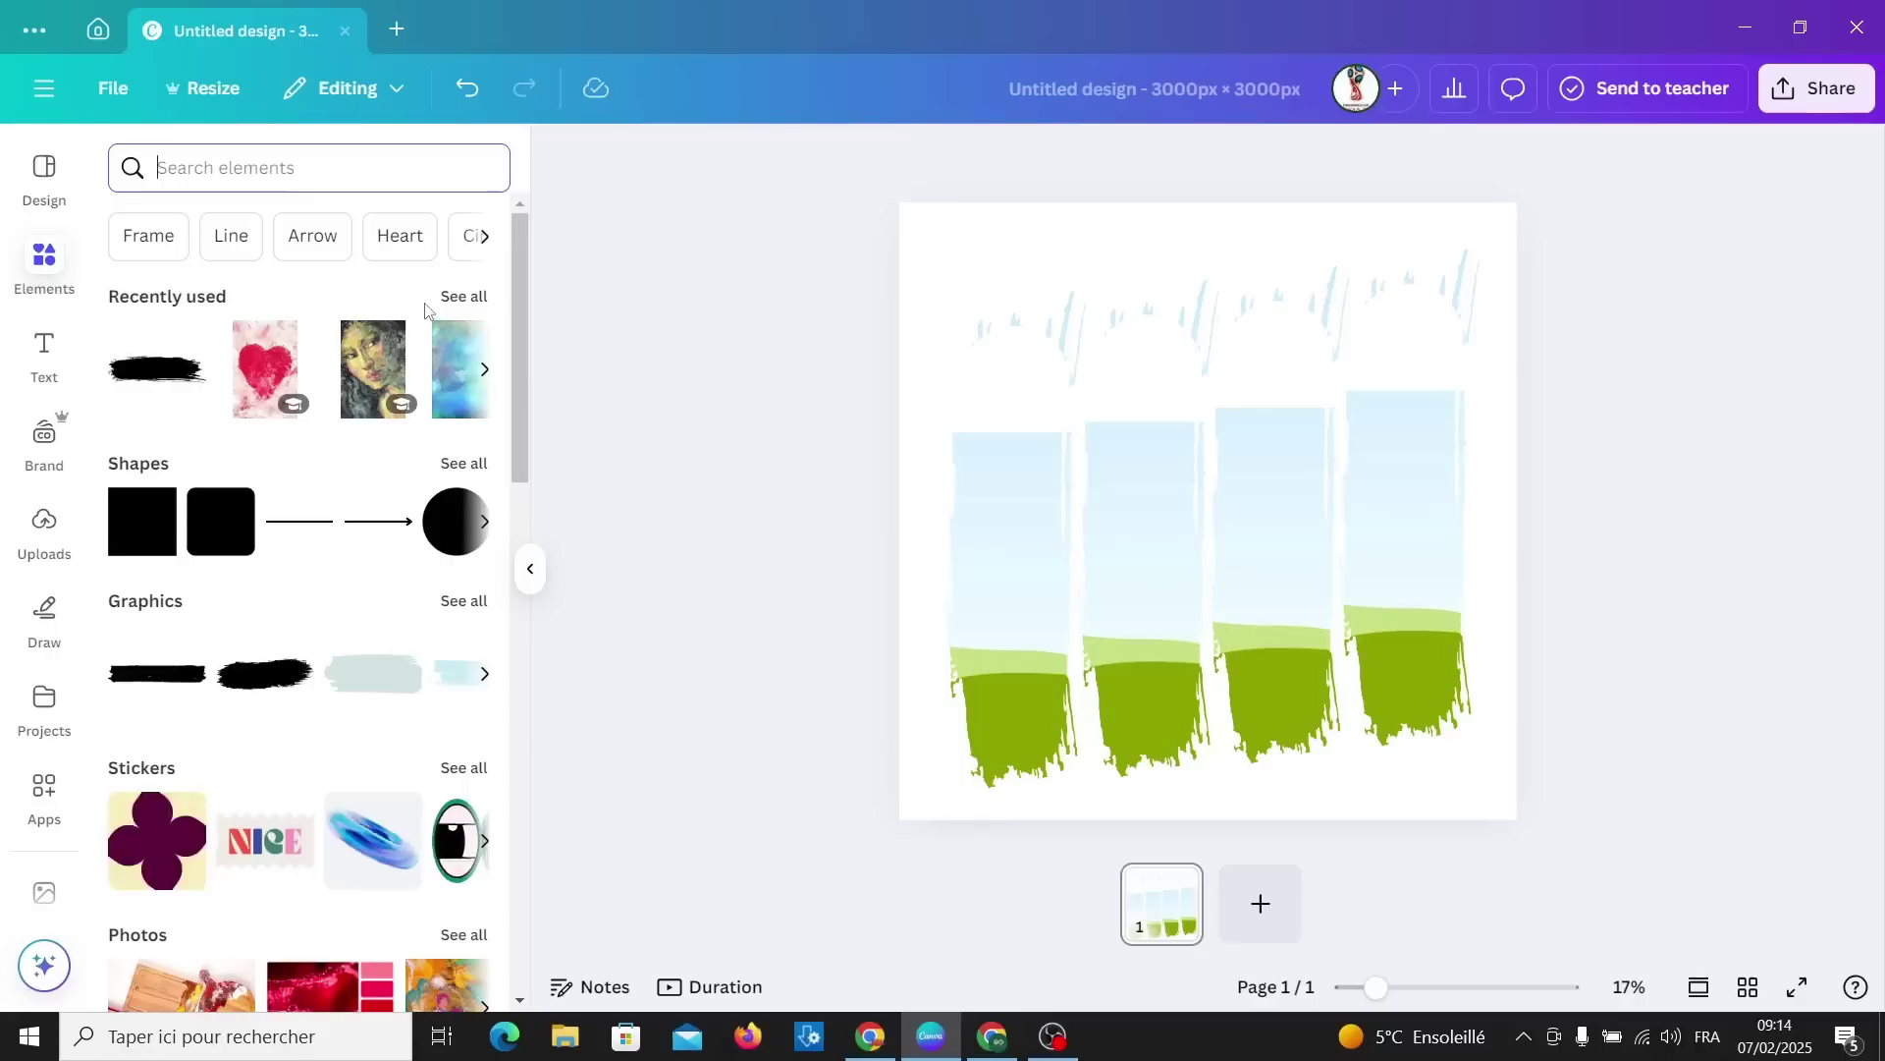
left_click(460, 295)
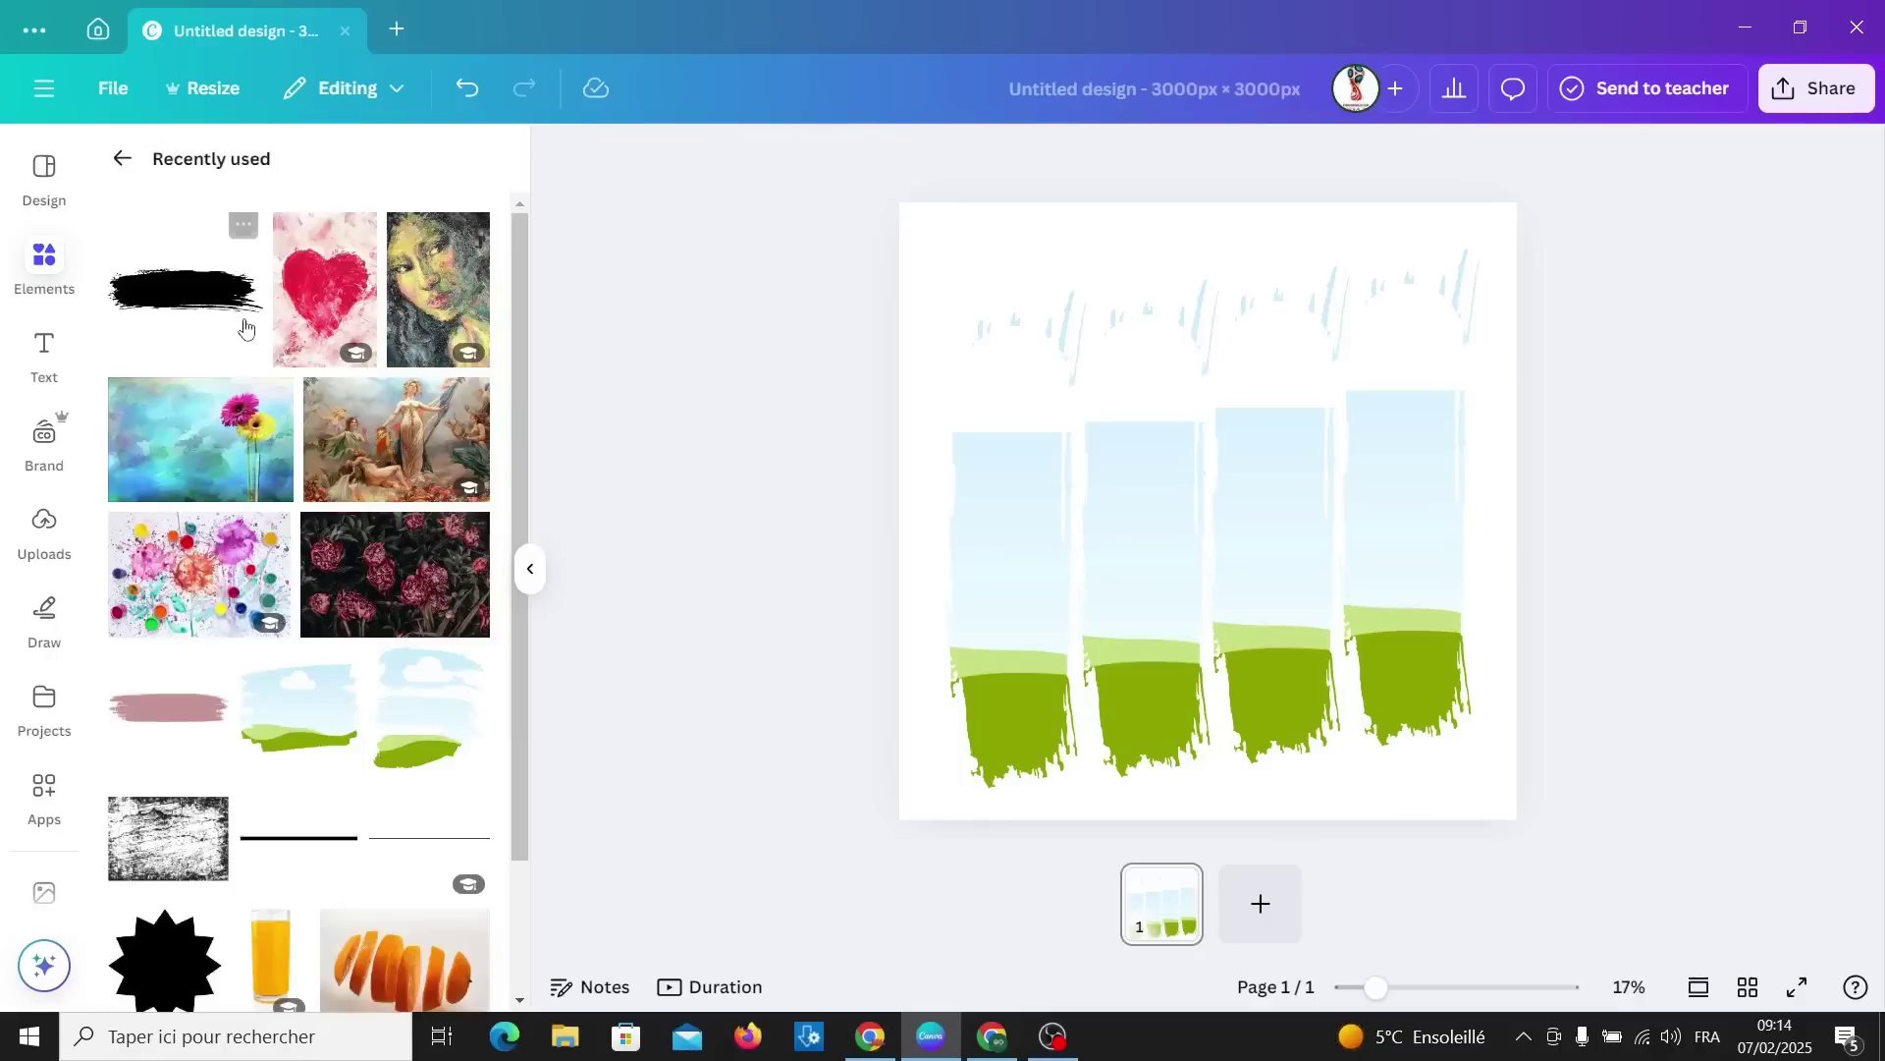
mouse_move(211, 570)
left_mouse_down()
mouse_move(1011, 540)
mouse_move(879, 541)
left_mouse_up()
double_click(1011, 540)
left_click(389, 979)
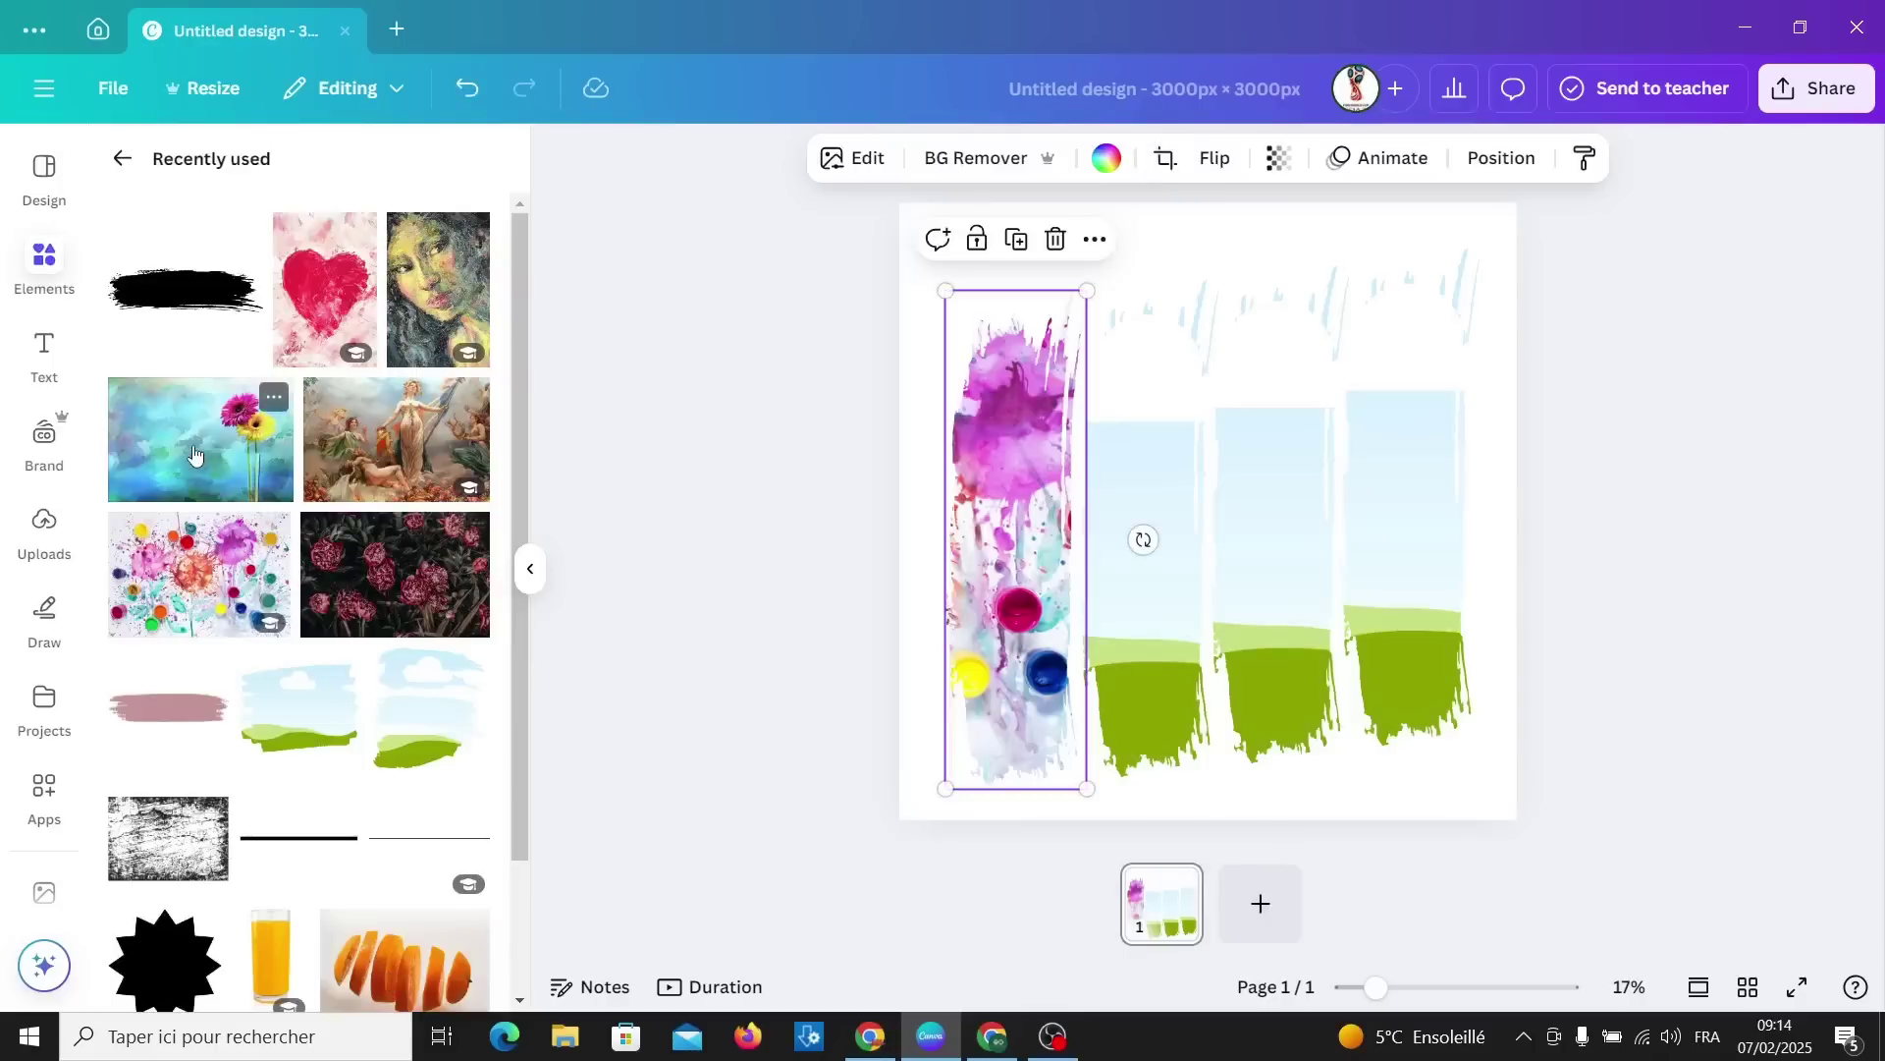
Fill the other frames with the red heart, face and flower paintings.
left_click_drag(324, 285, 1404, 511)
left_click_drag(439, 287, 1144, 531)
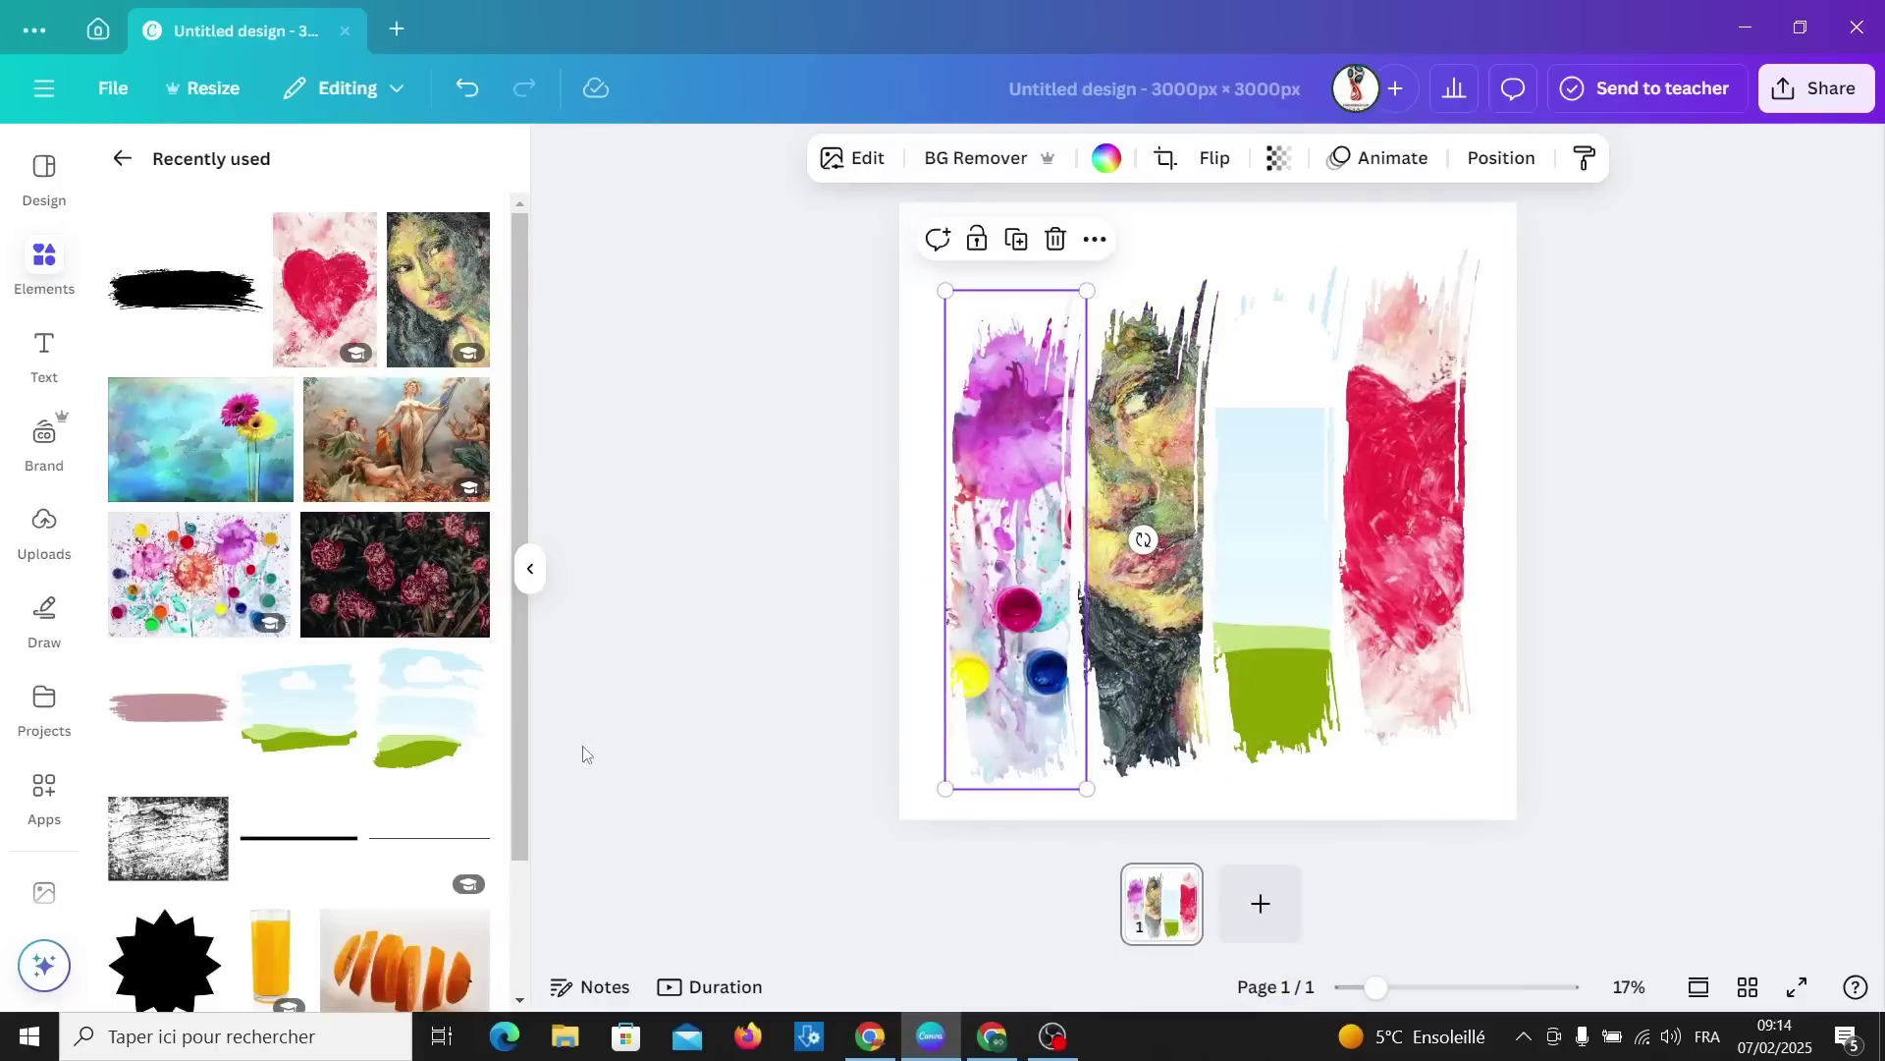
left_click_drag(201, 439, 1414, 688)
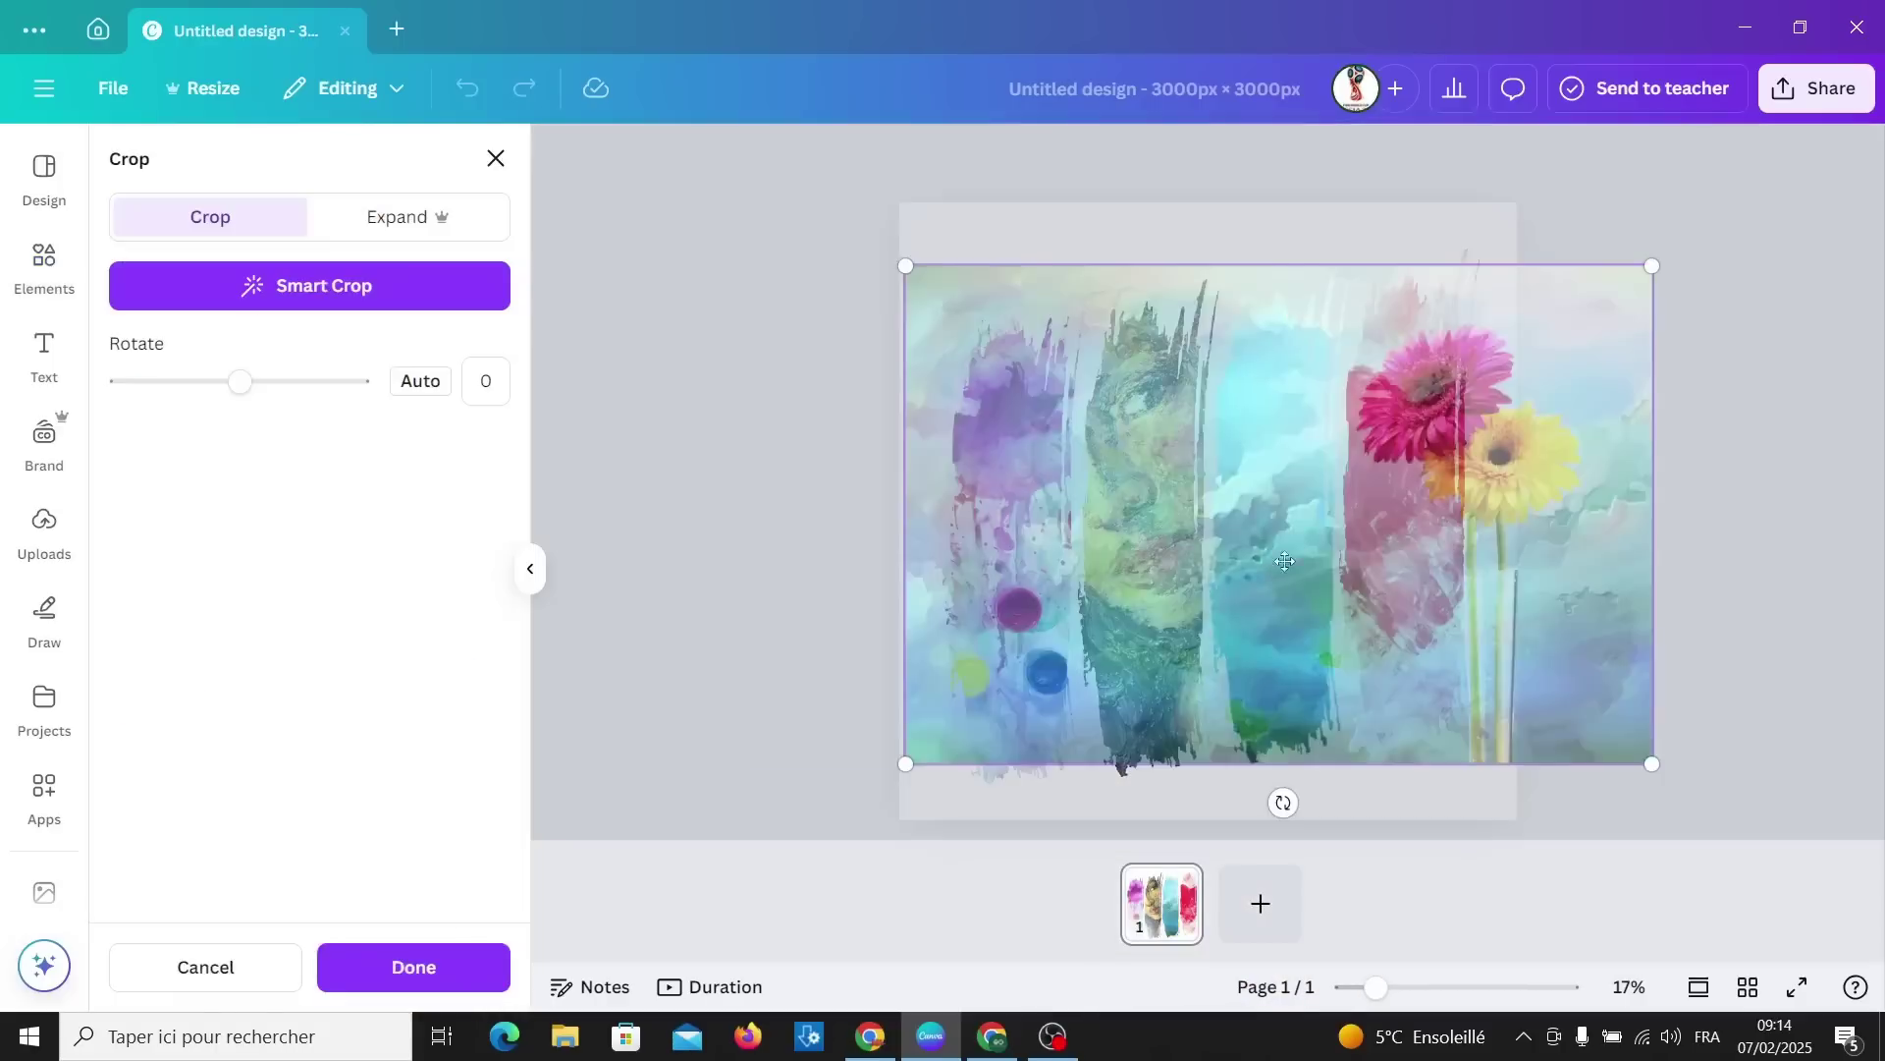
left_click(414, 967)
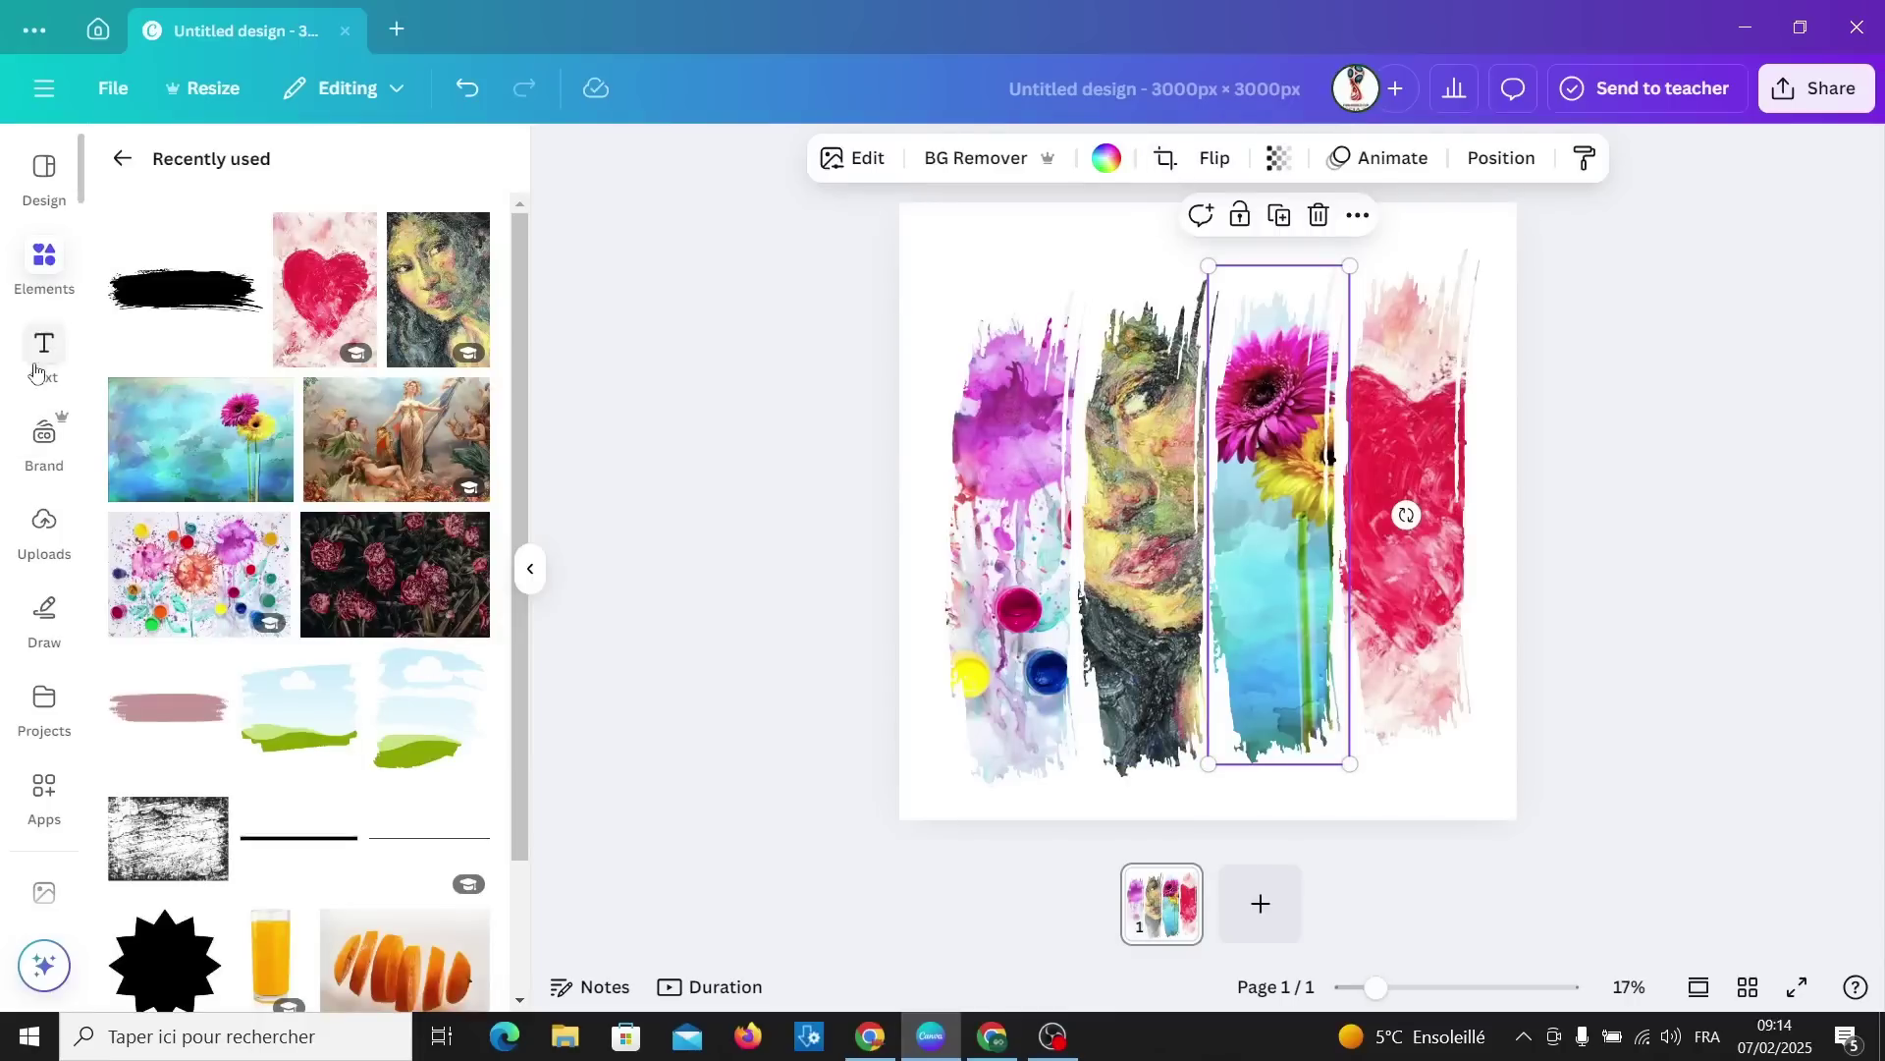
Add a heading reading 'Happiness' to the page.
left_click(43, 351)
left_click(264, 433)
type("H")
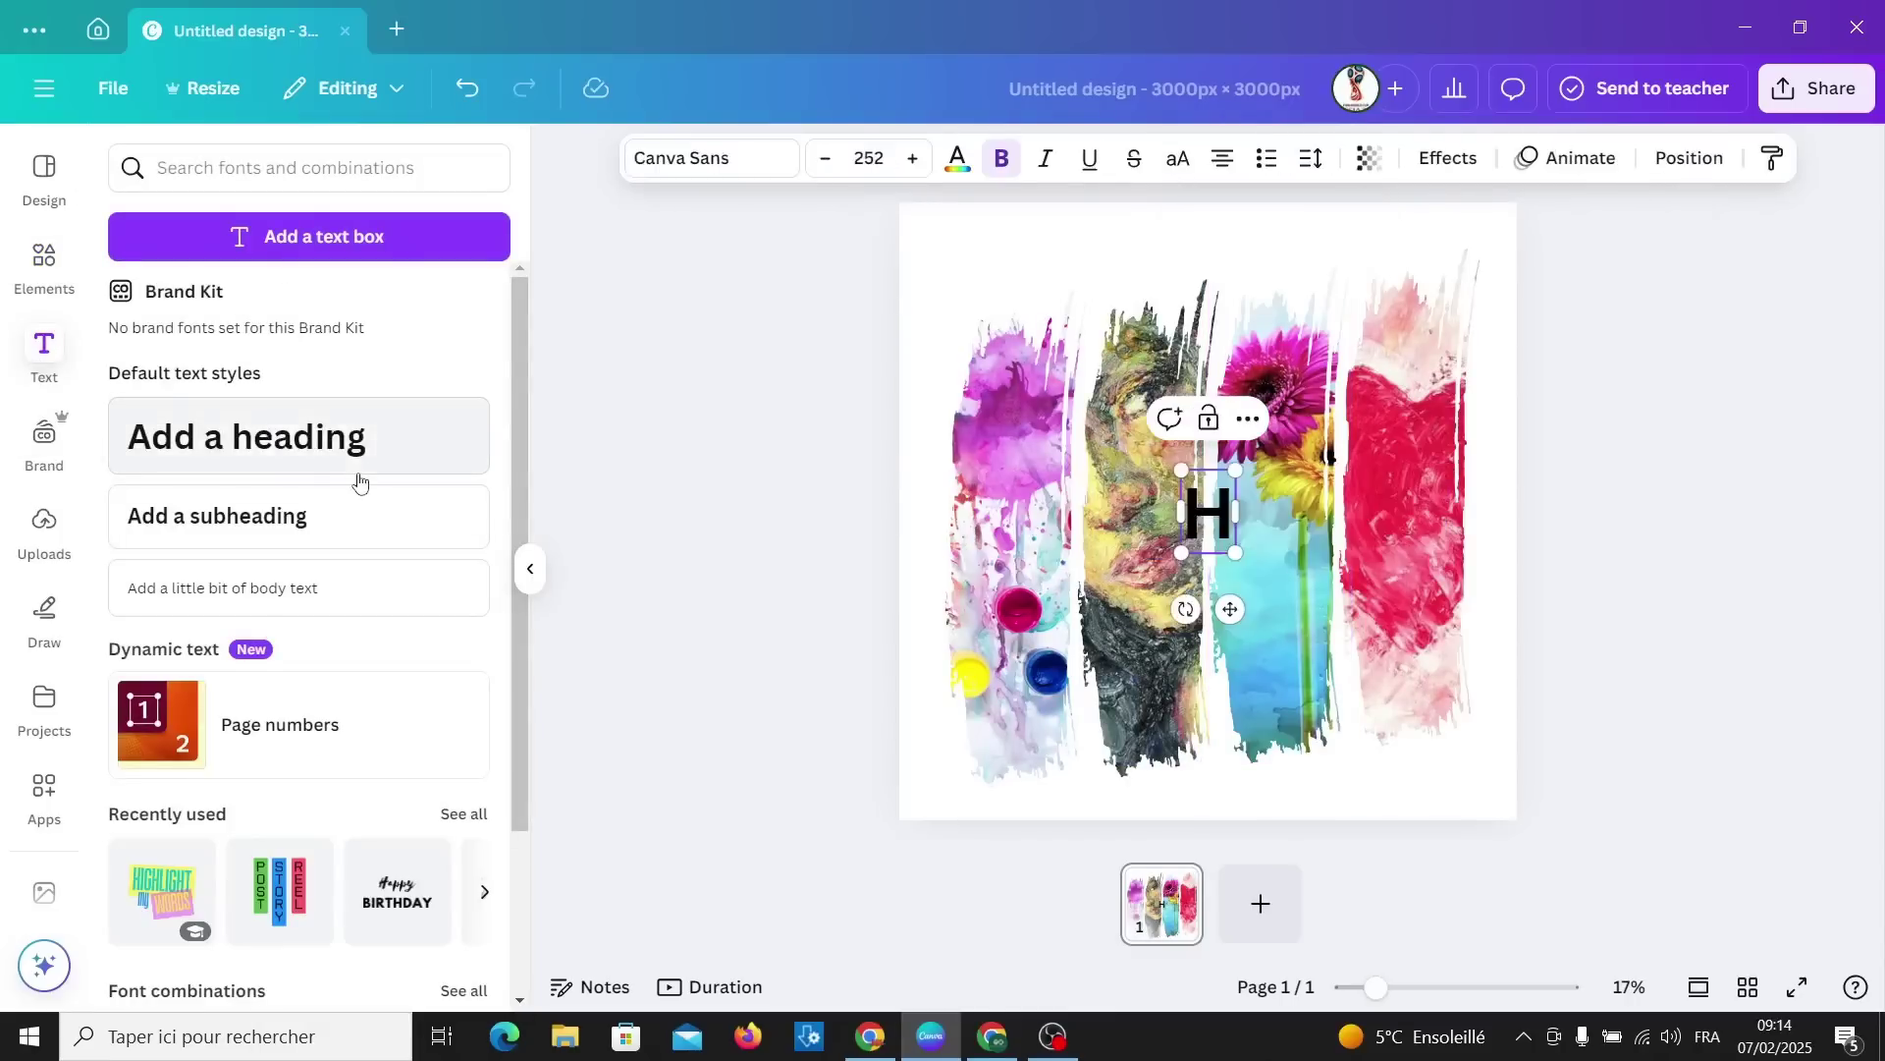
type("appiness")
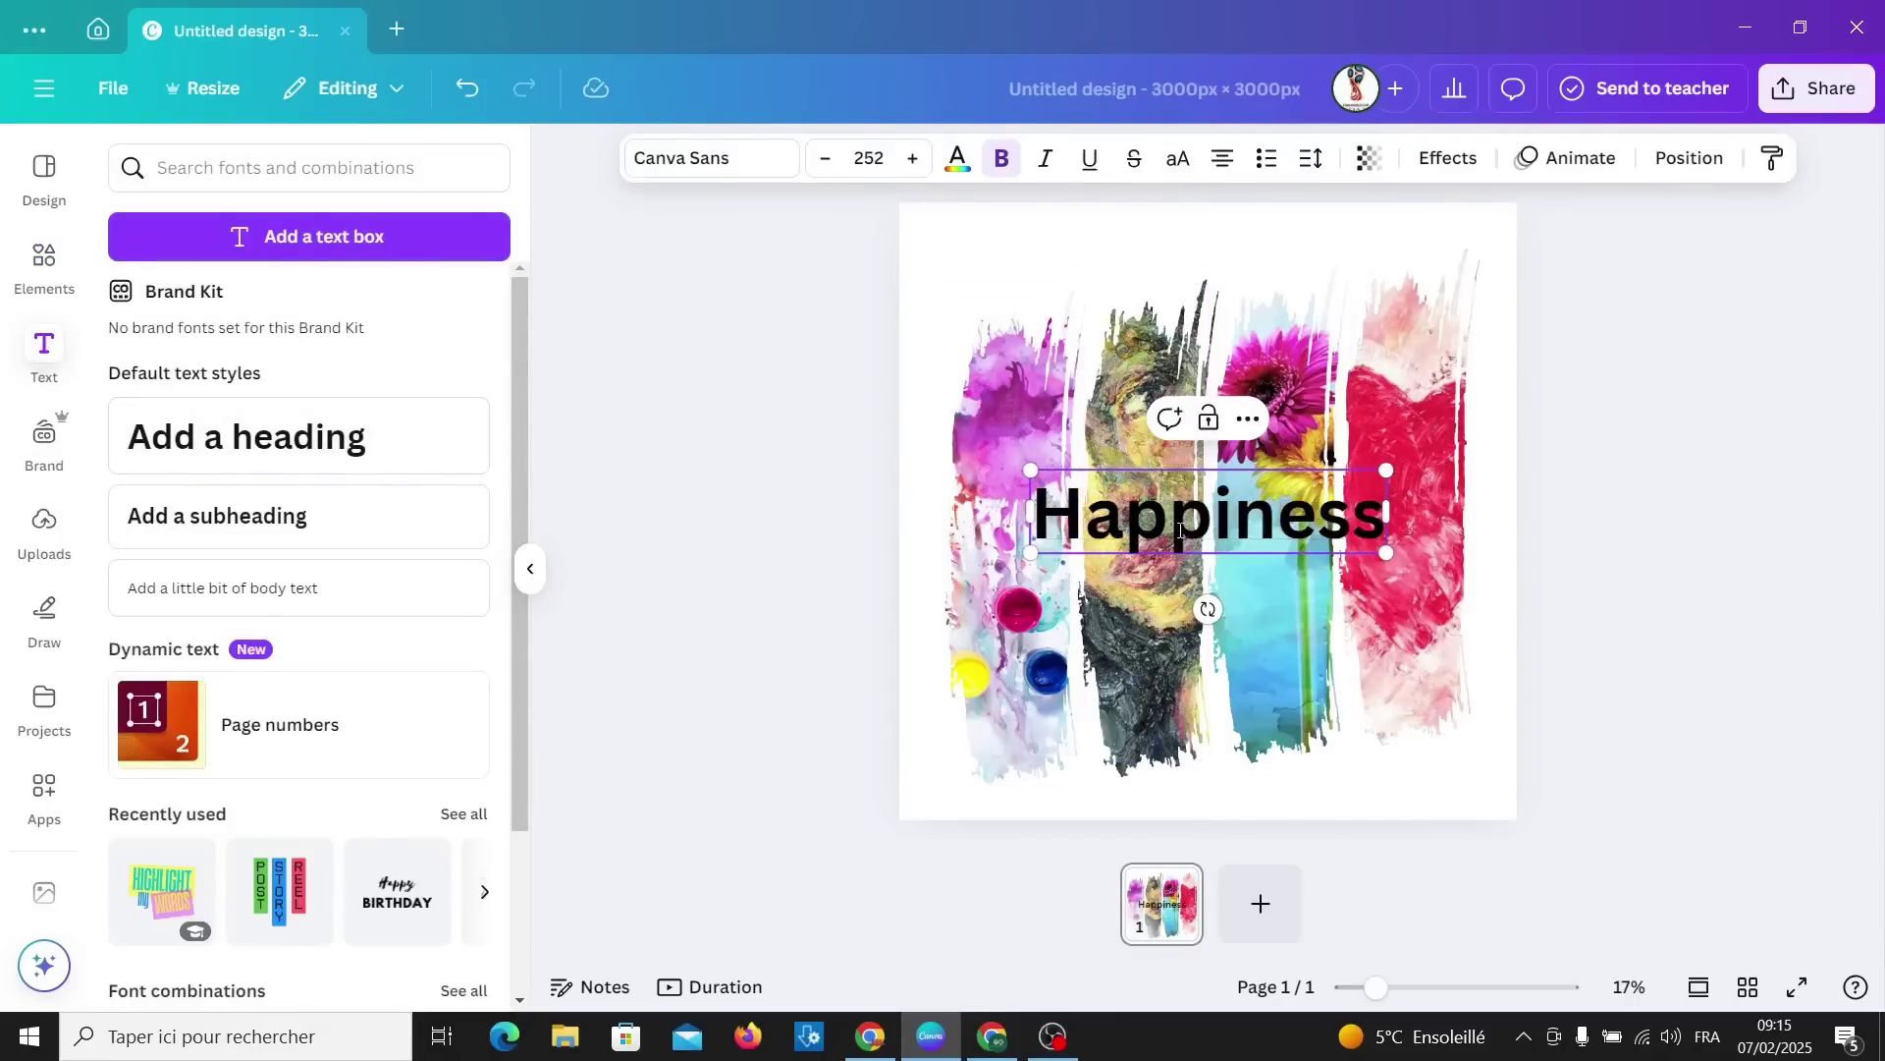
Set the Happiness text to the Moontime font, enlarge it, and move it lower.
key("ctrl+a")
left_click(713, 159)
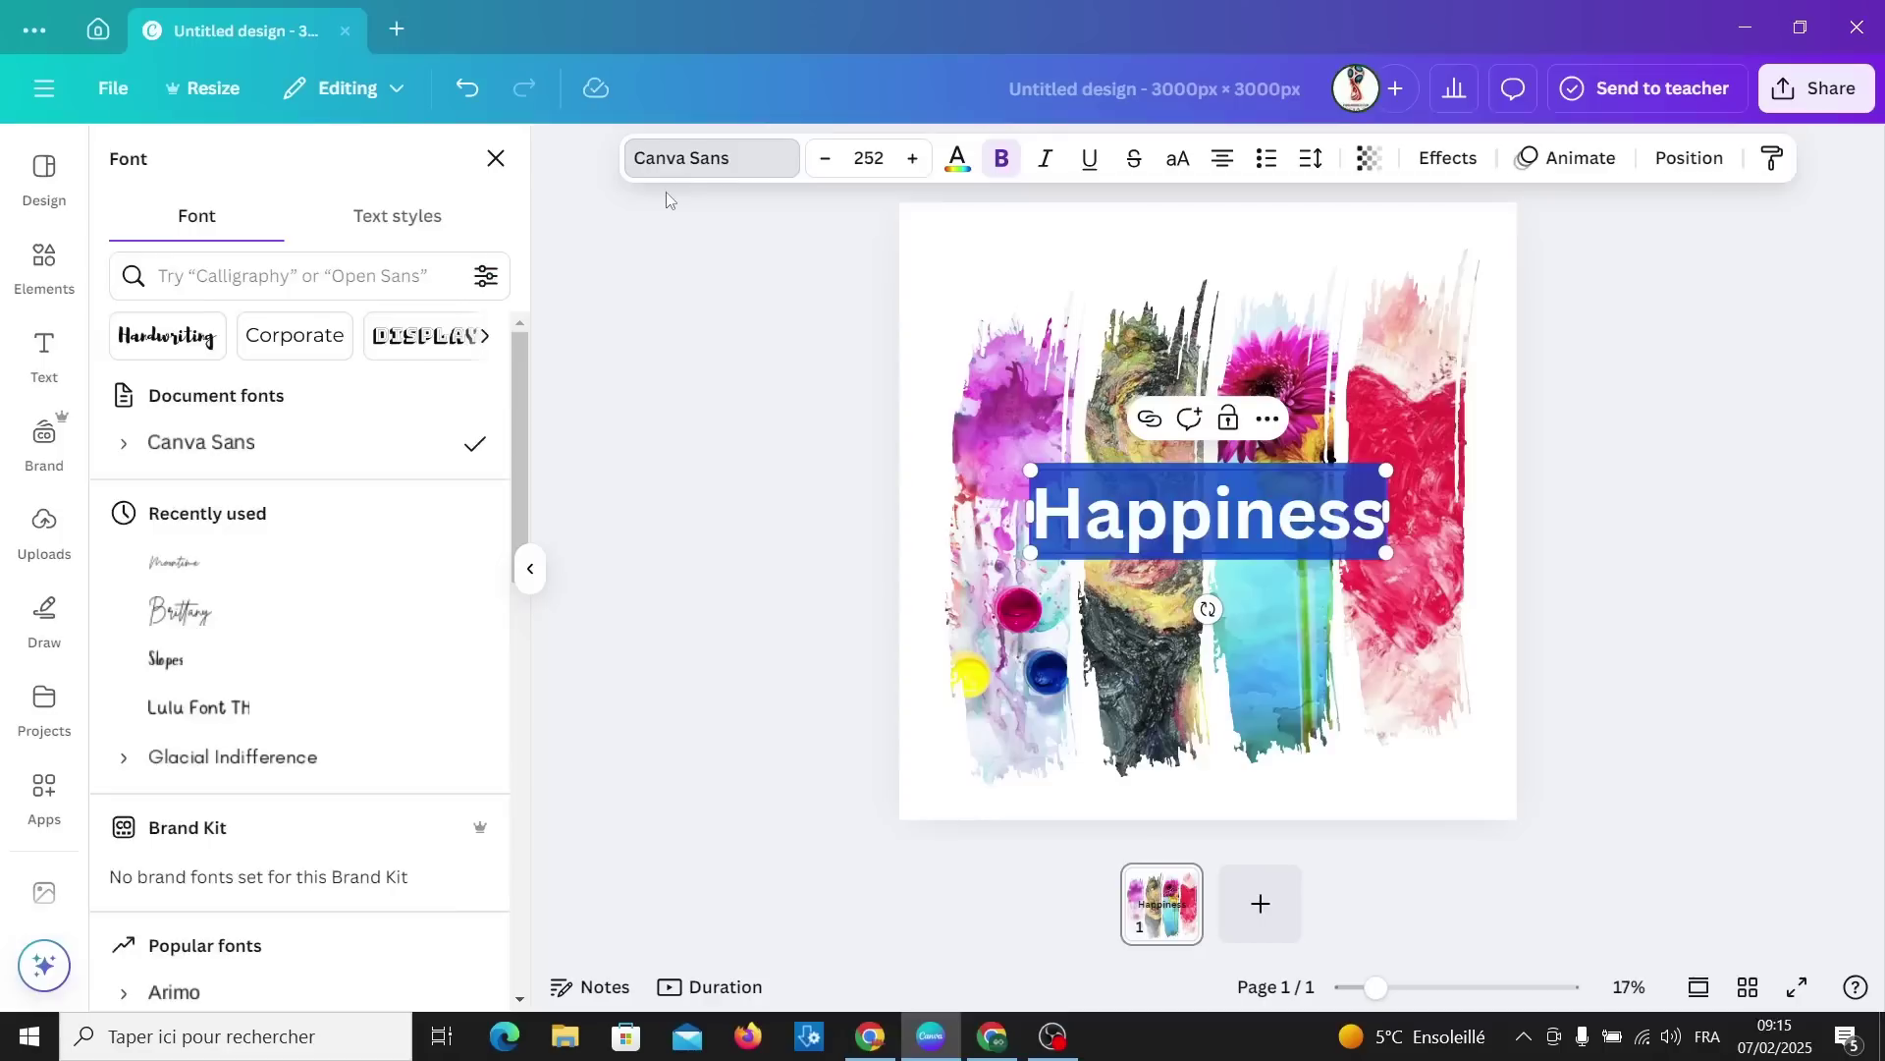
left_click(334, 562)
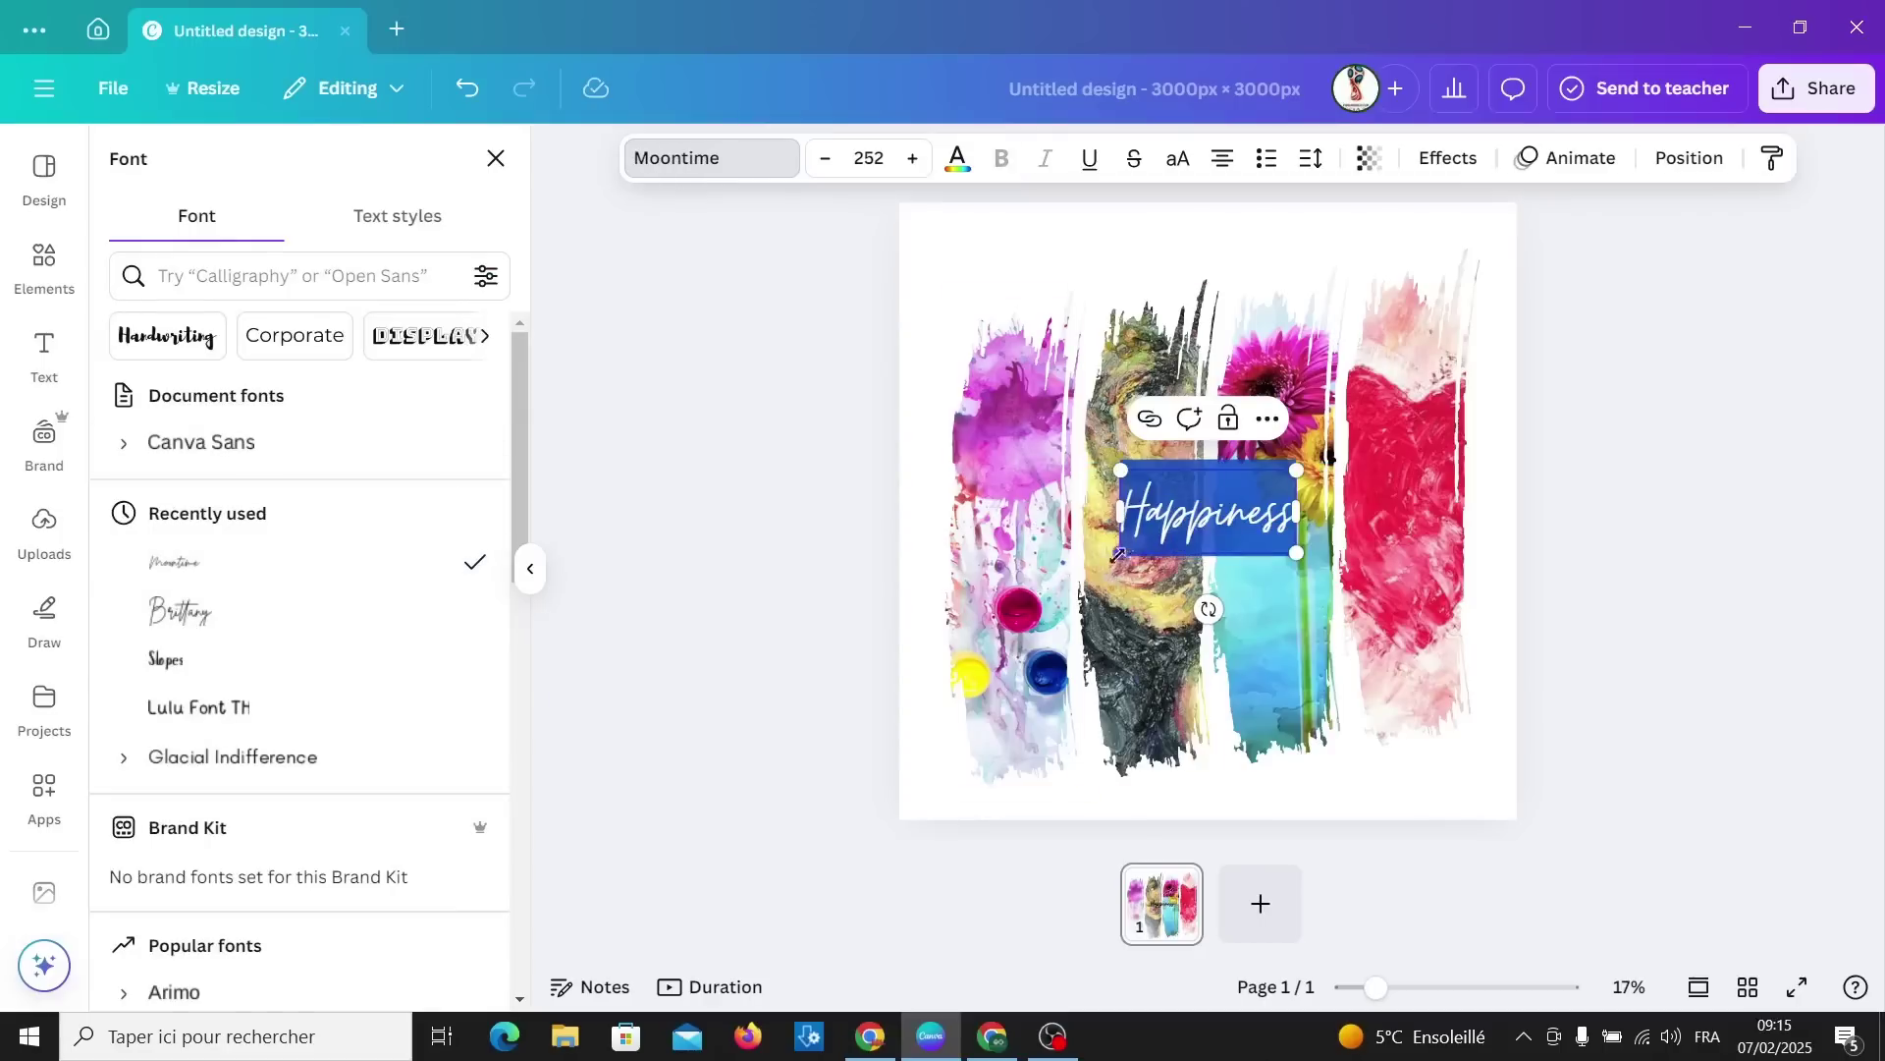
left_click_drag(1297, 469, 1456, 394)
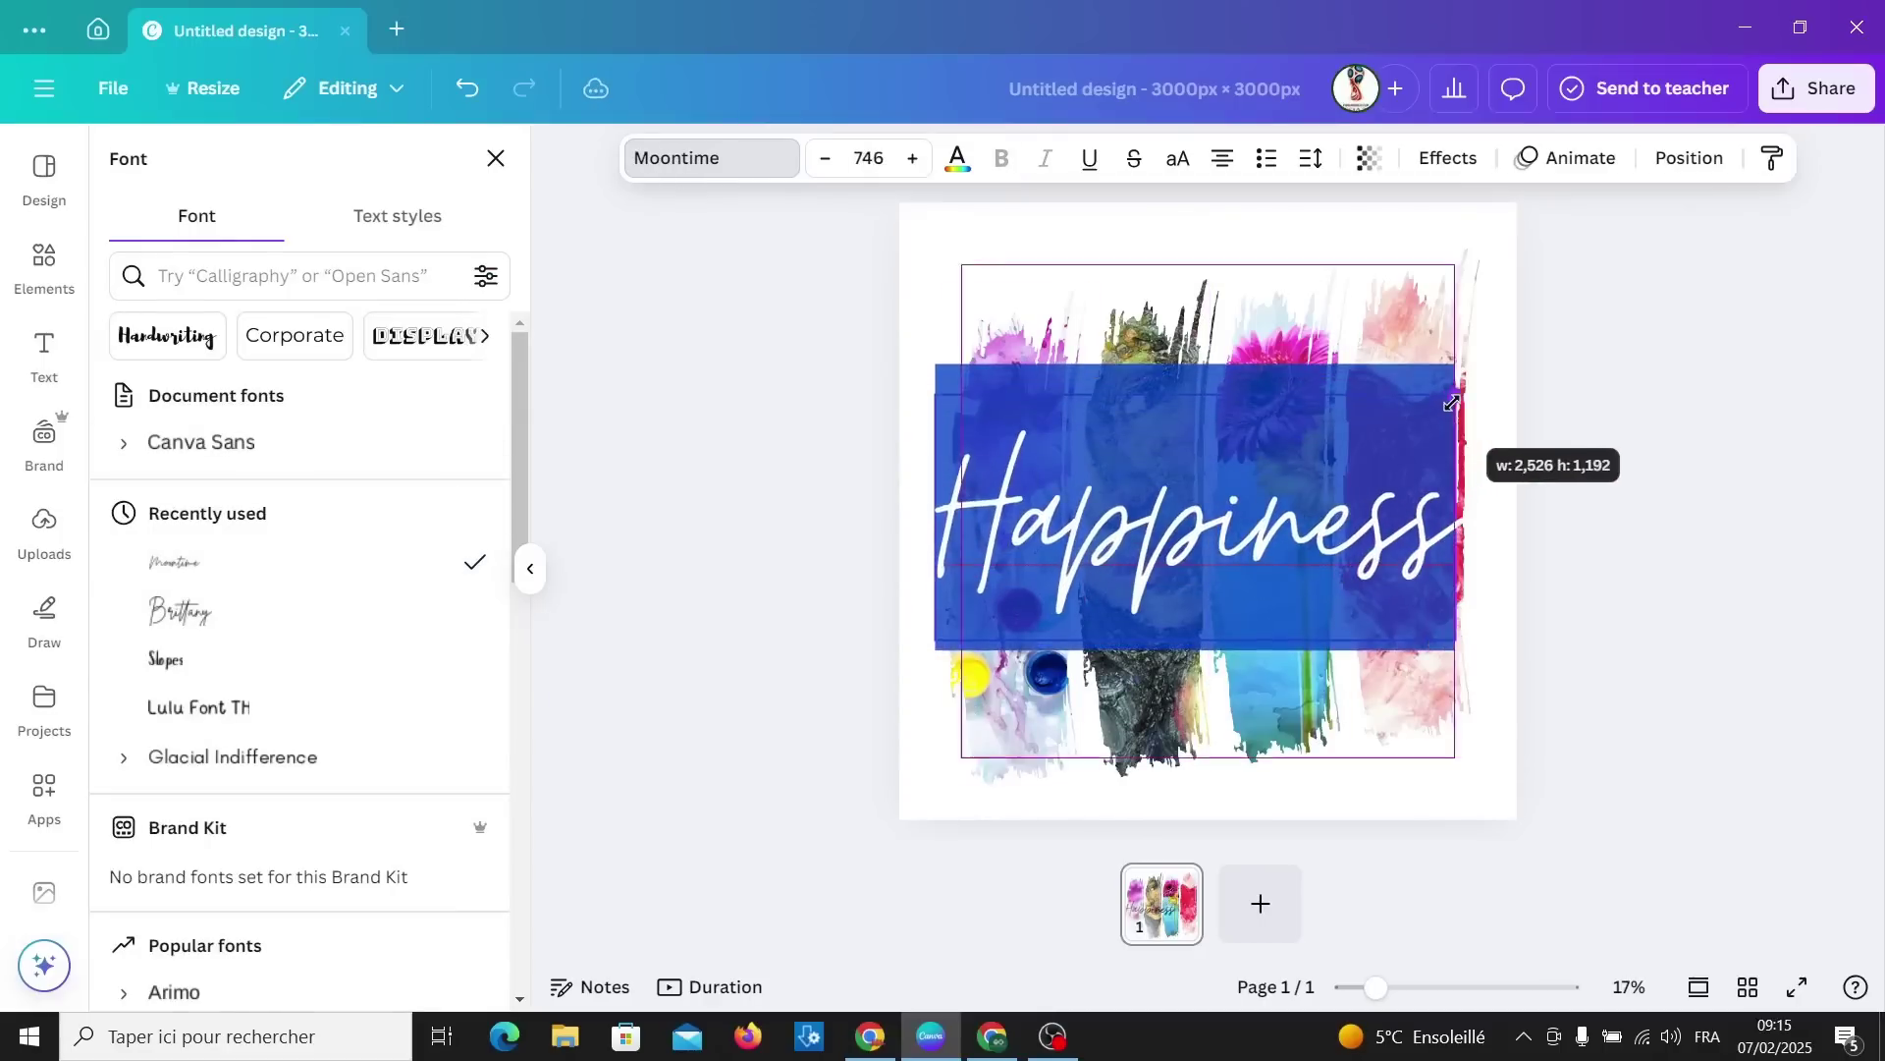
left_click_drag(1178, 521, 1191, 701)
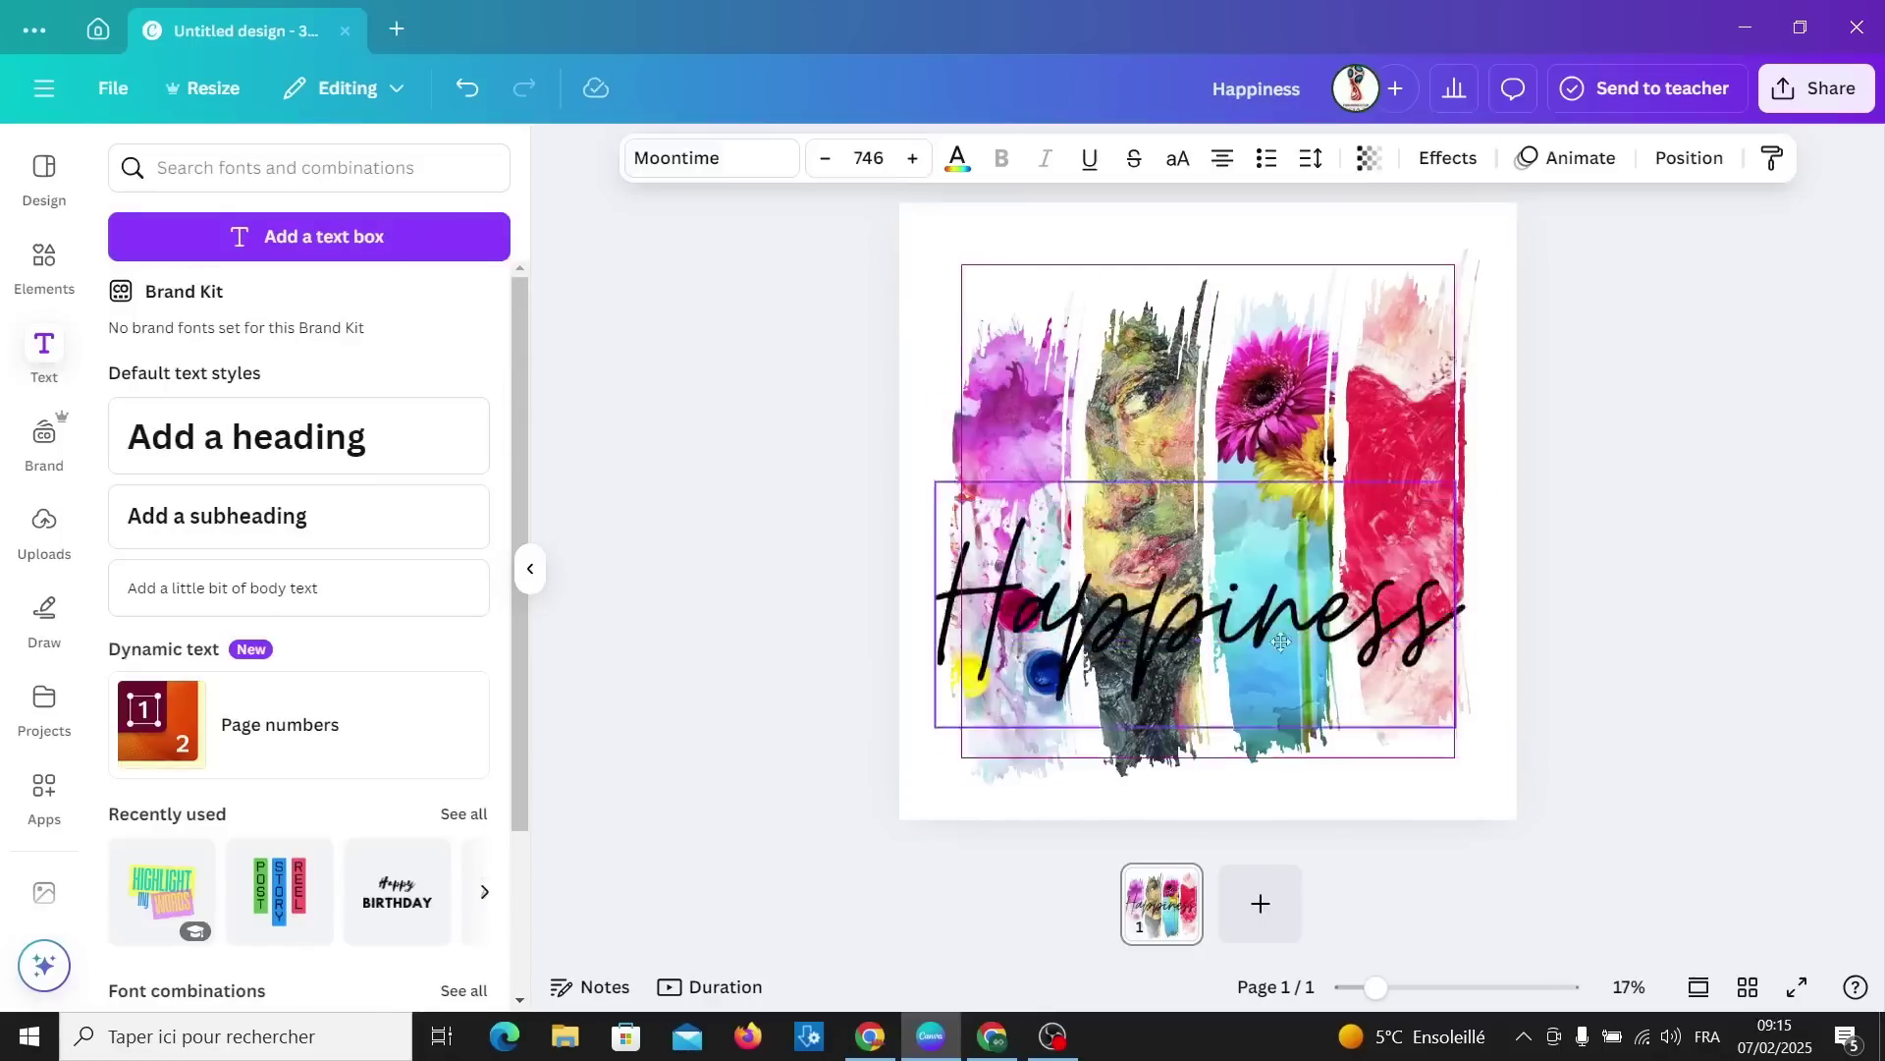
Give the Happiness text a thin dark turquoise outline effect.
left_click(914, 158)
left_click(1443, 158)
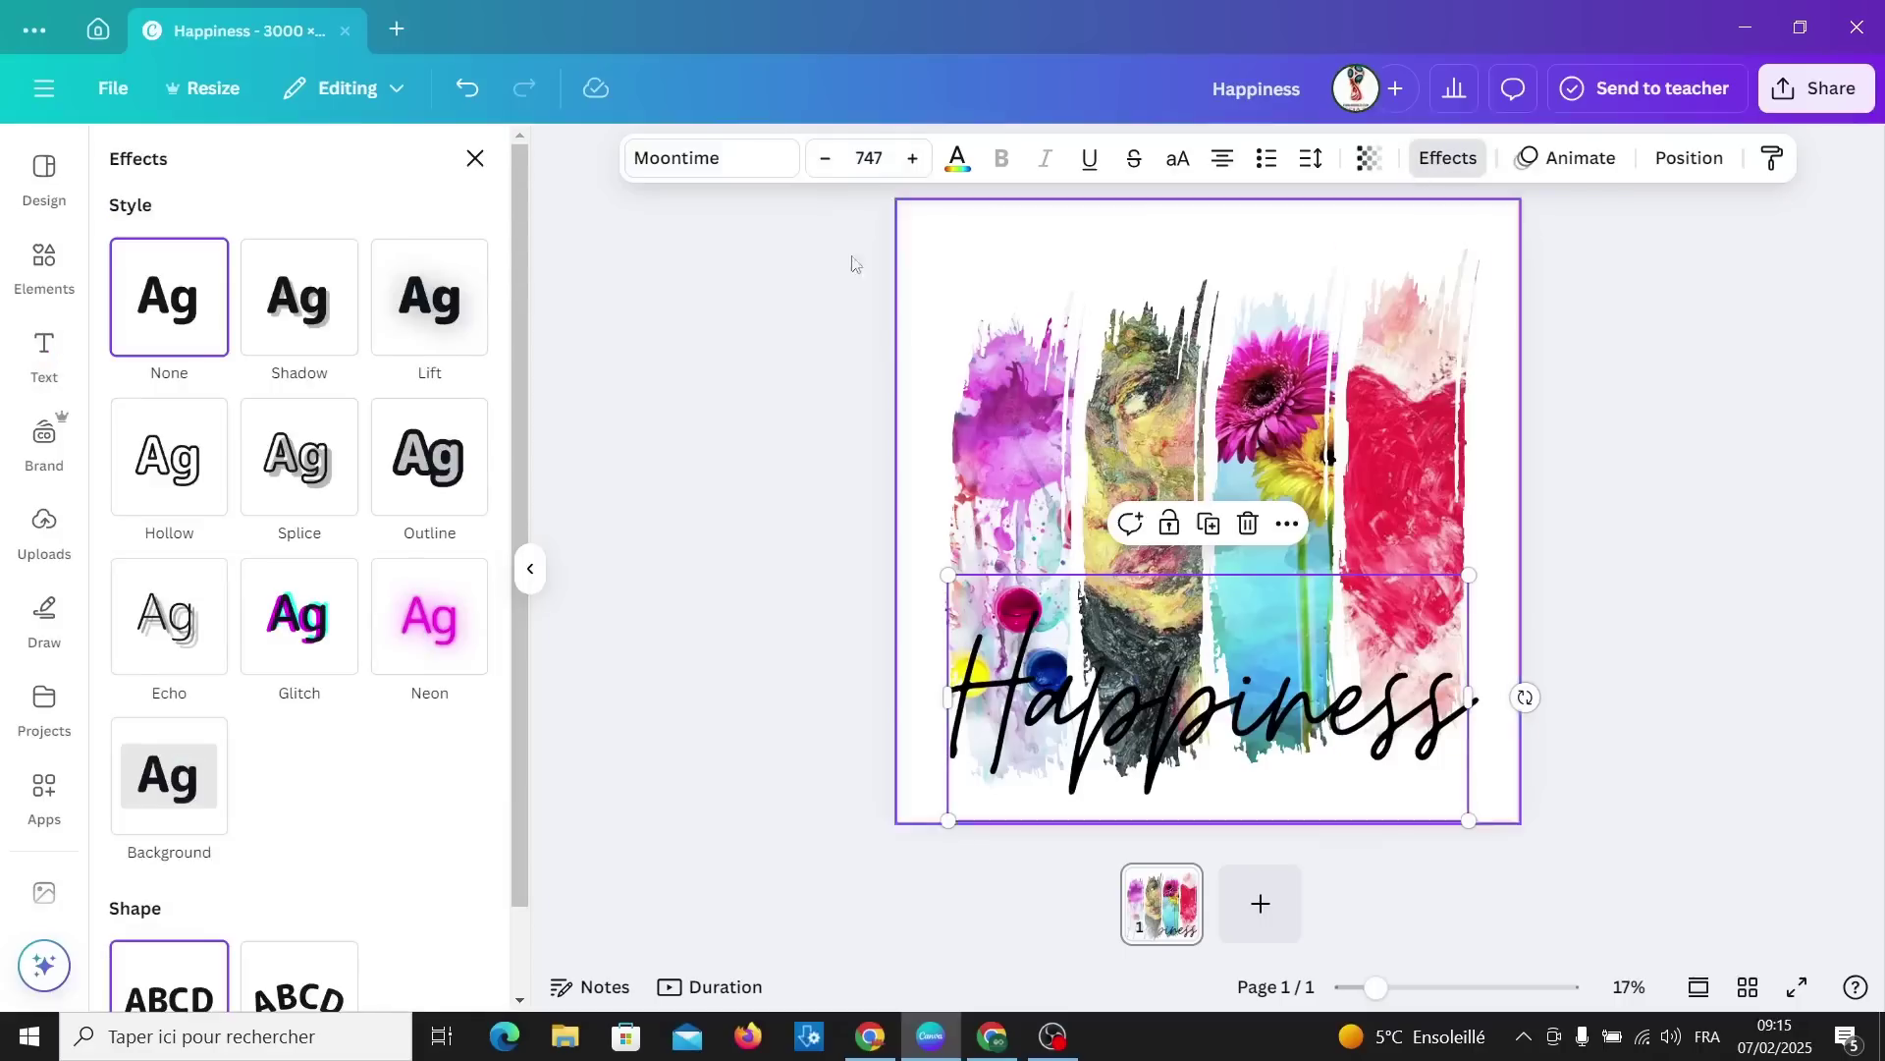
left_click(473, 481)
left_click_drag(162, 636, 133, 619)
left_click(470, 671)
scroll(275, 442, "down", 3)
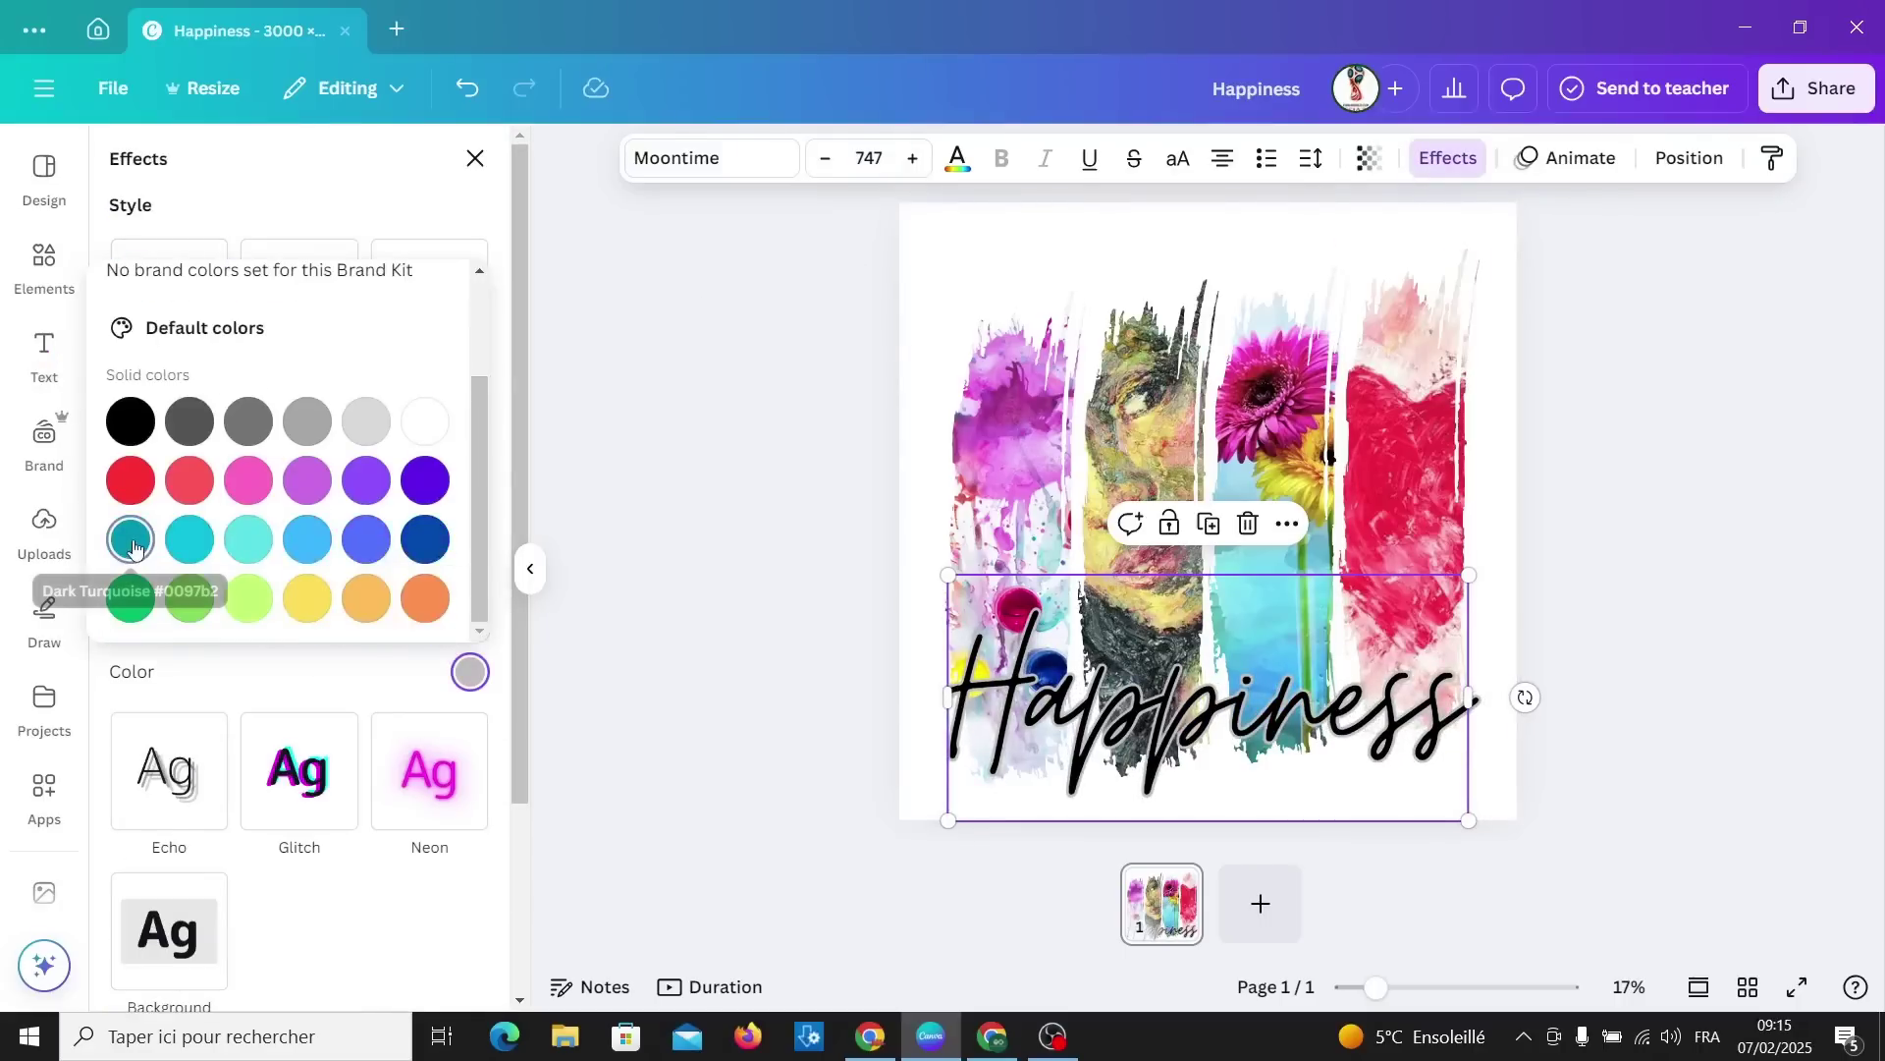
left_click(130, 539)
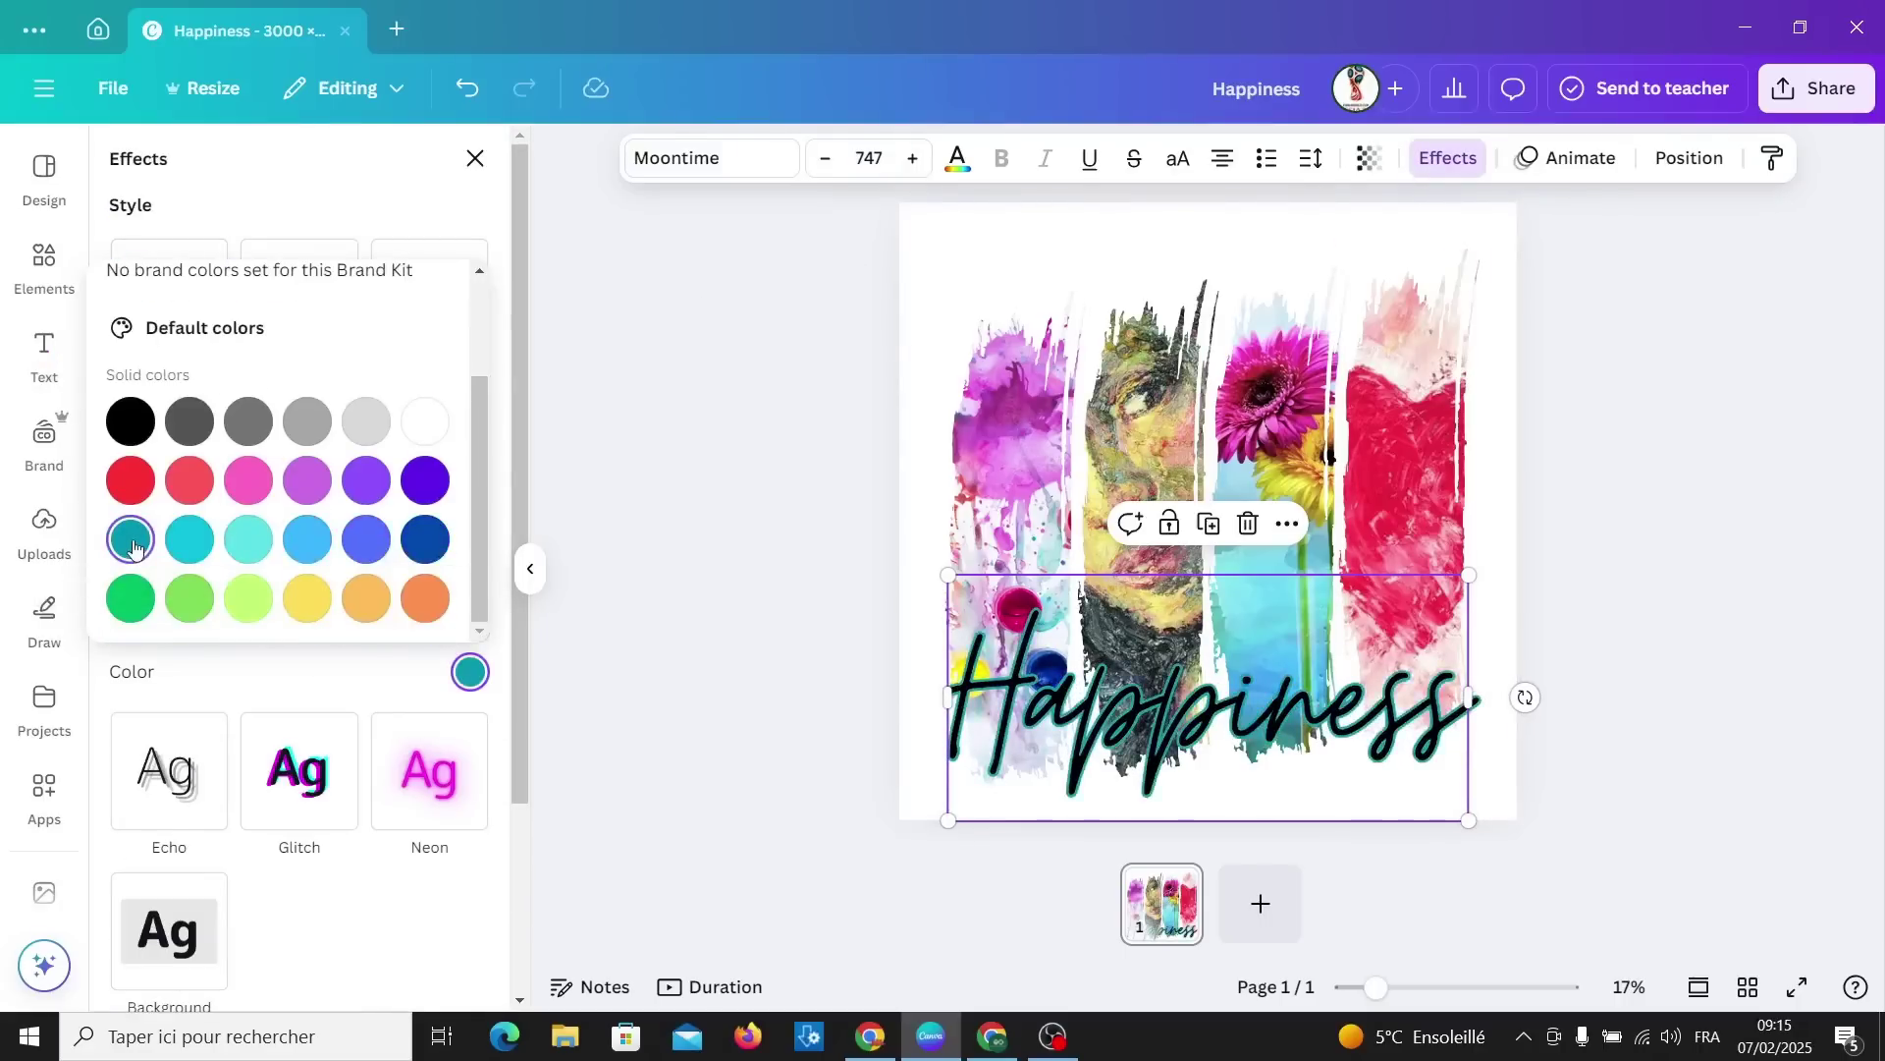
Change the Happiness text colour to red, trying light teal first.
left_click(956, 175)
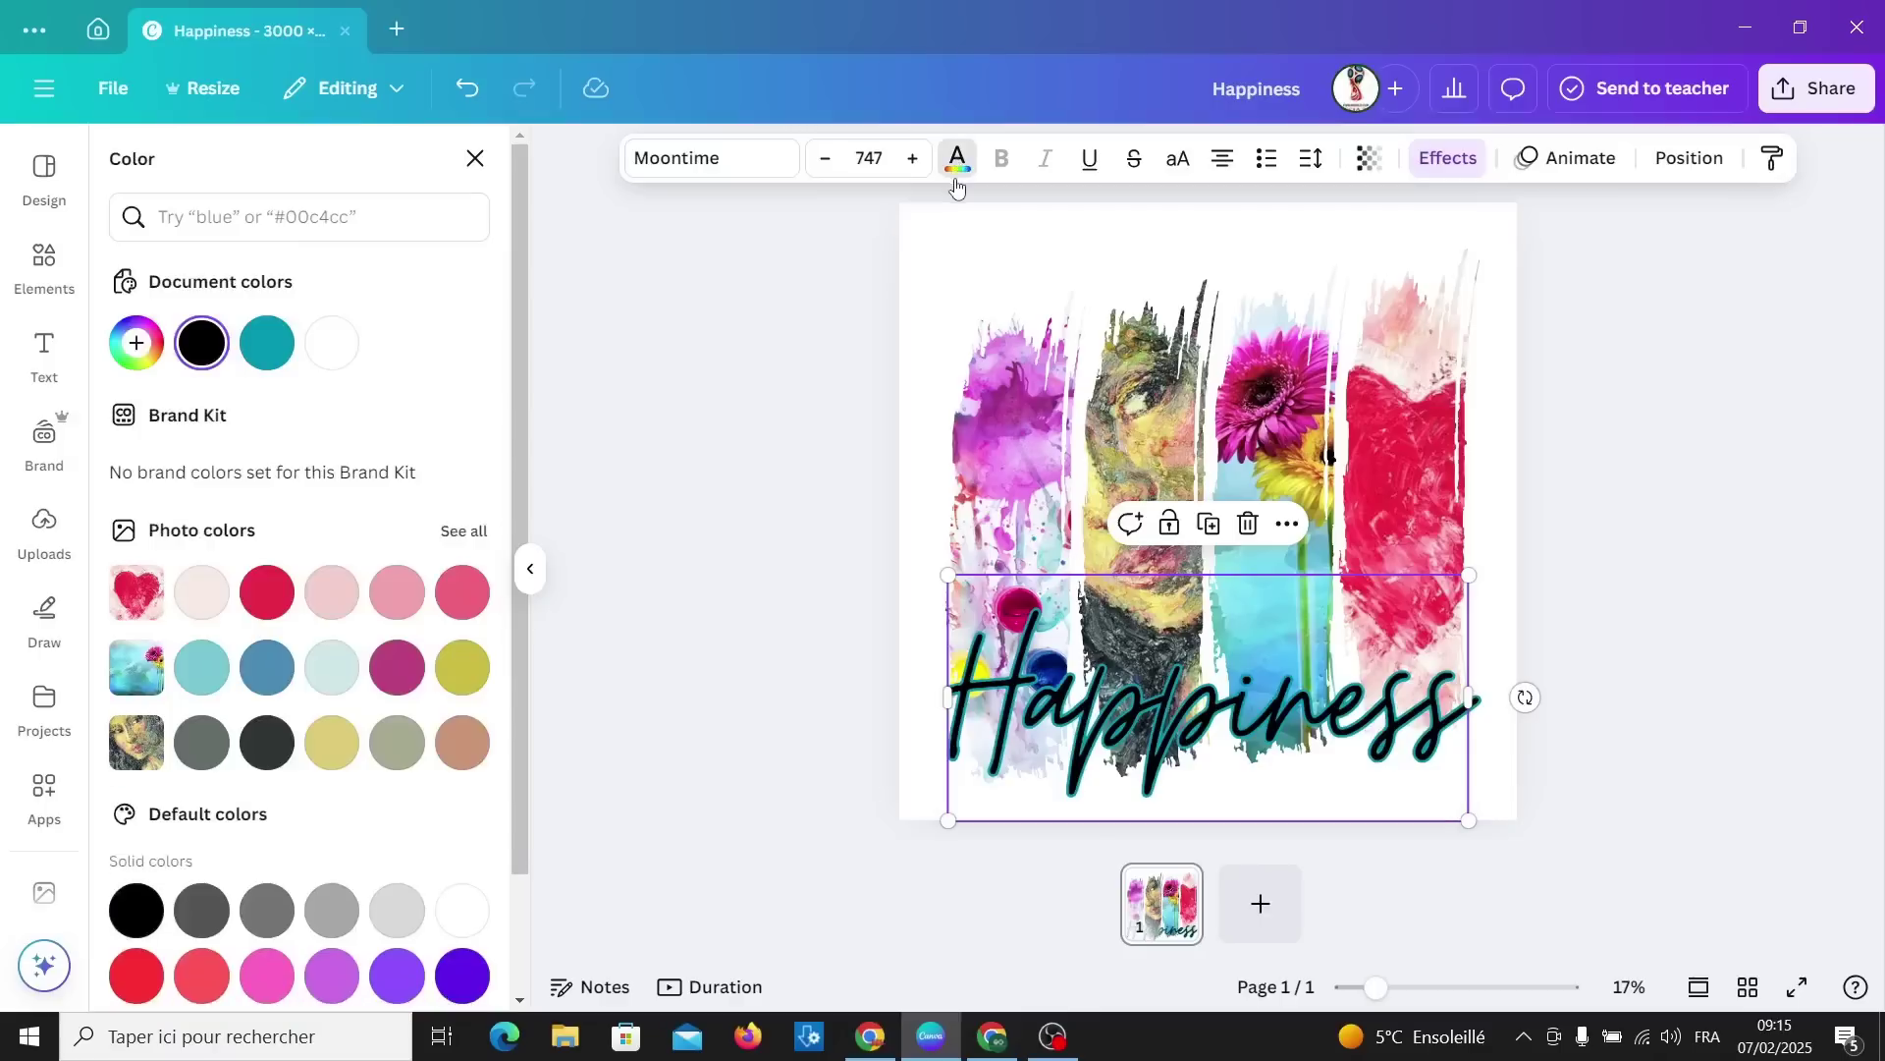
left_click(208, 675)
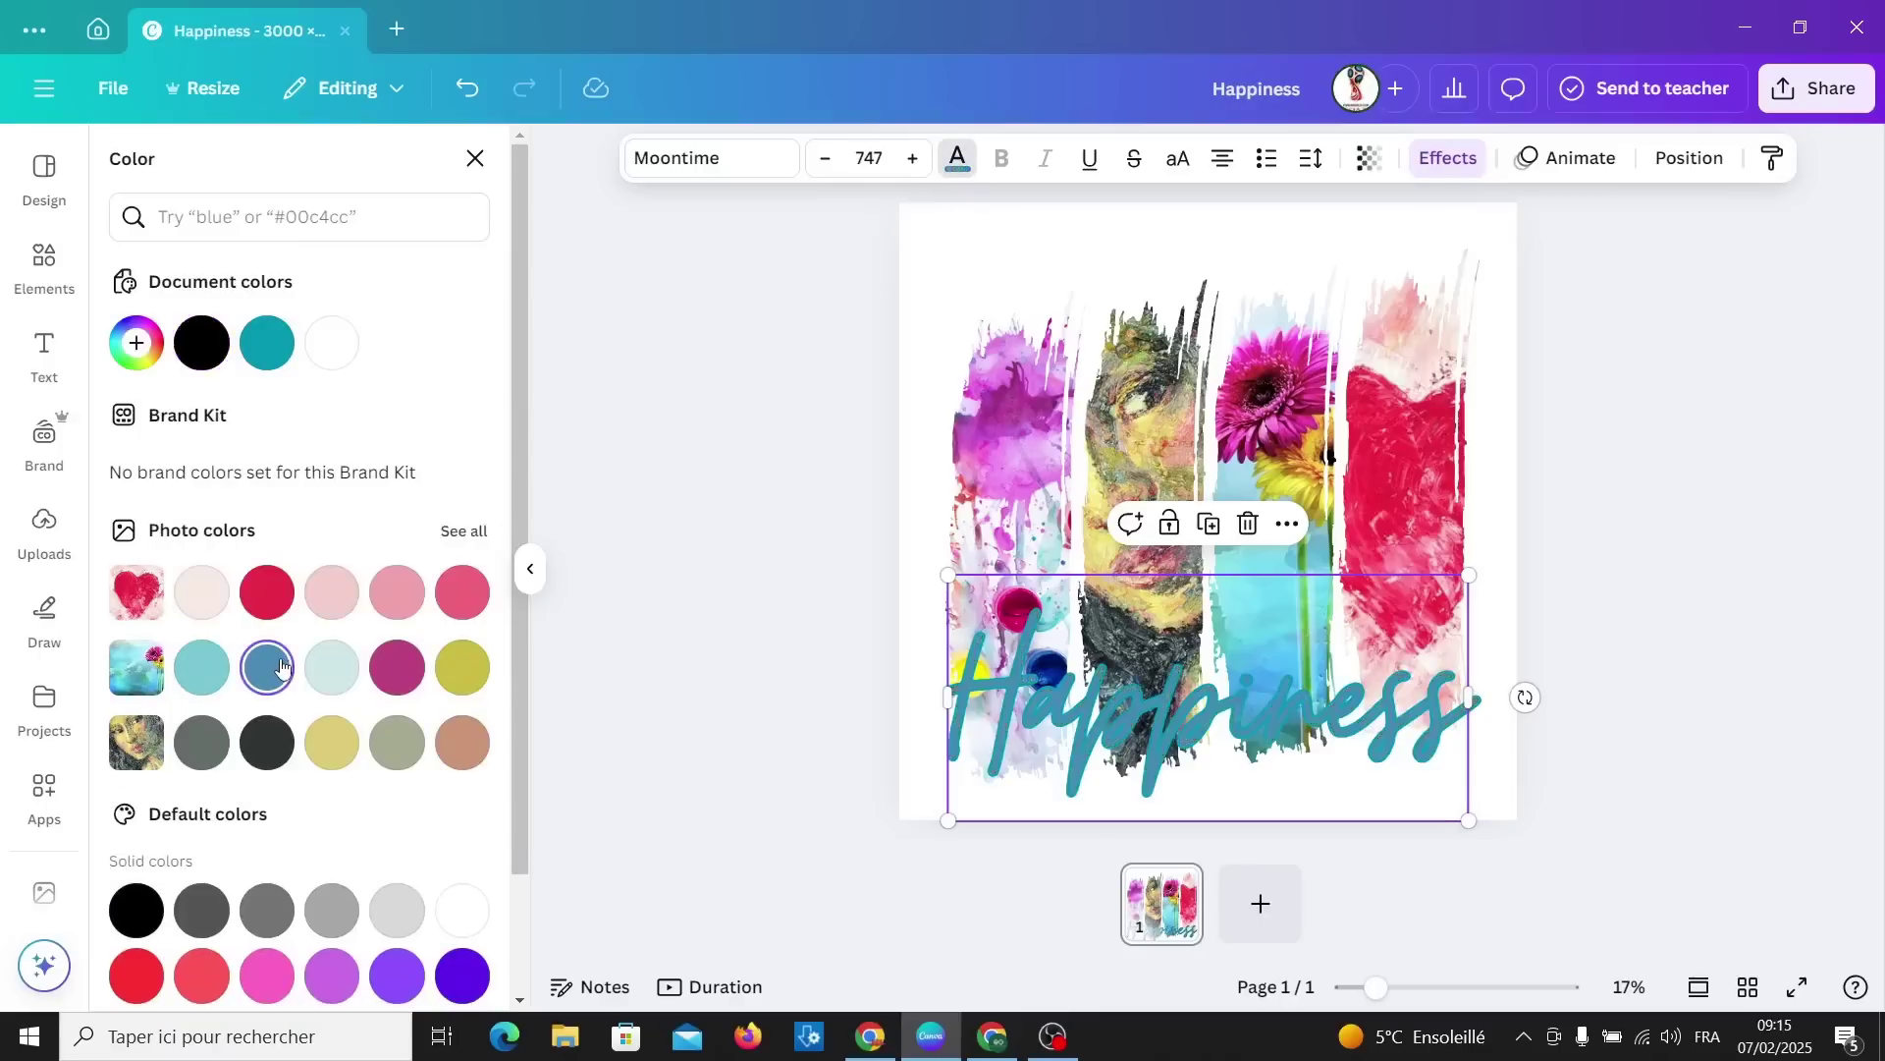
left_click(266, 592)
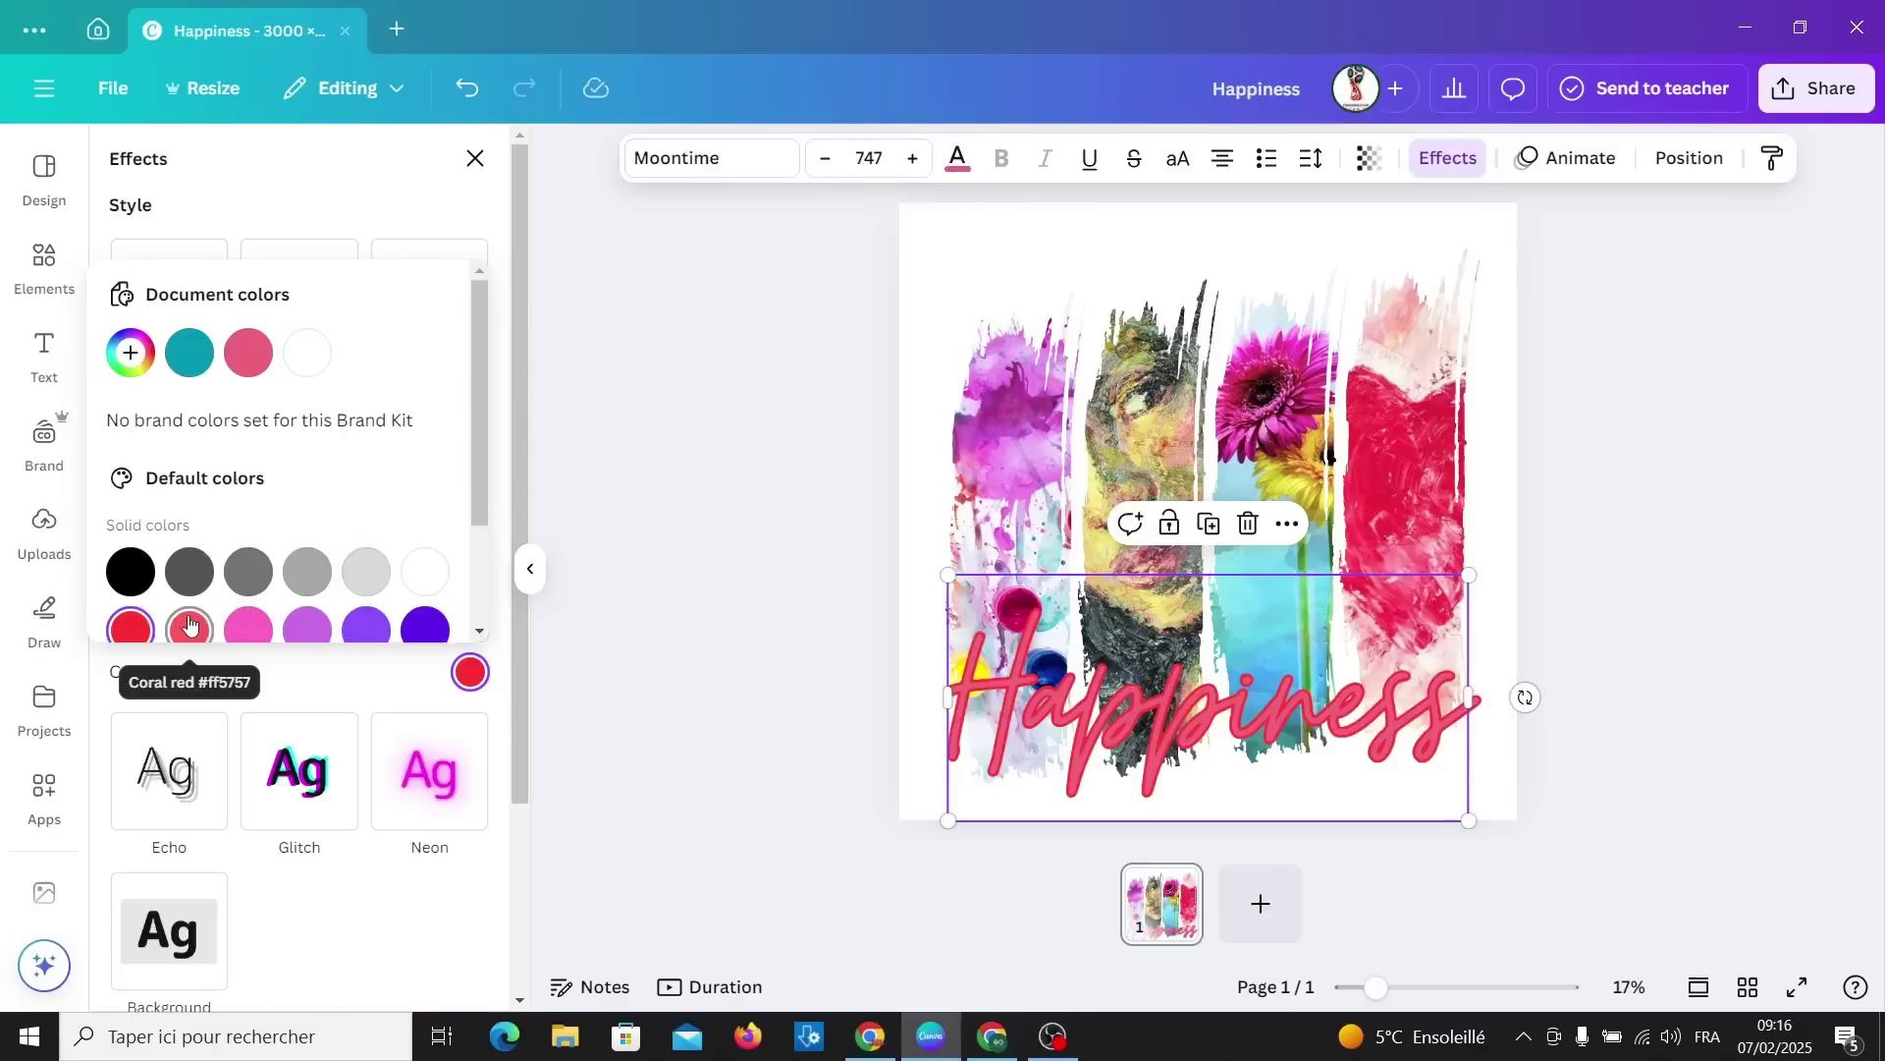
Add a second page and arrange four sky-and-grass brushstroke frames in a 2×2 grid.
left_click(1257, 904)
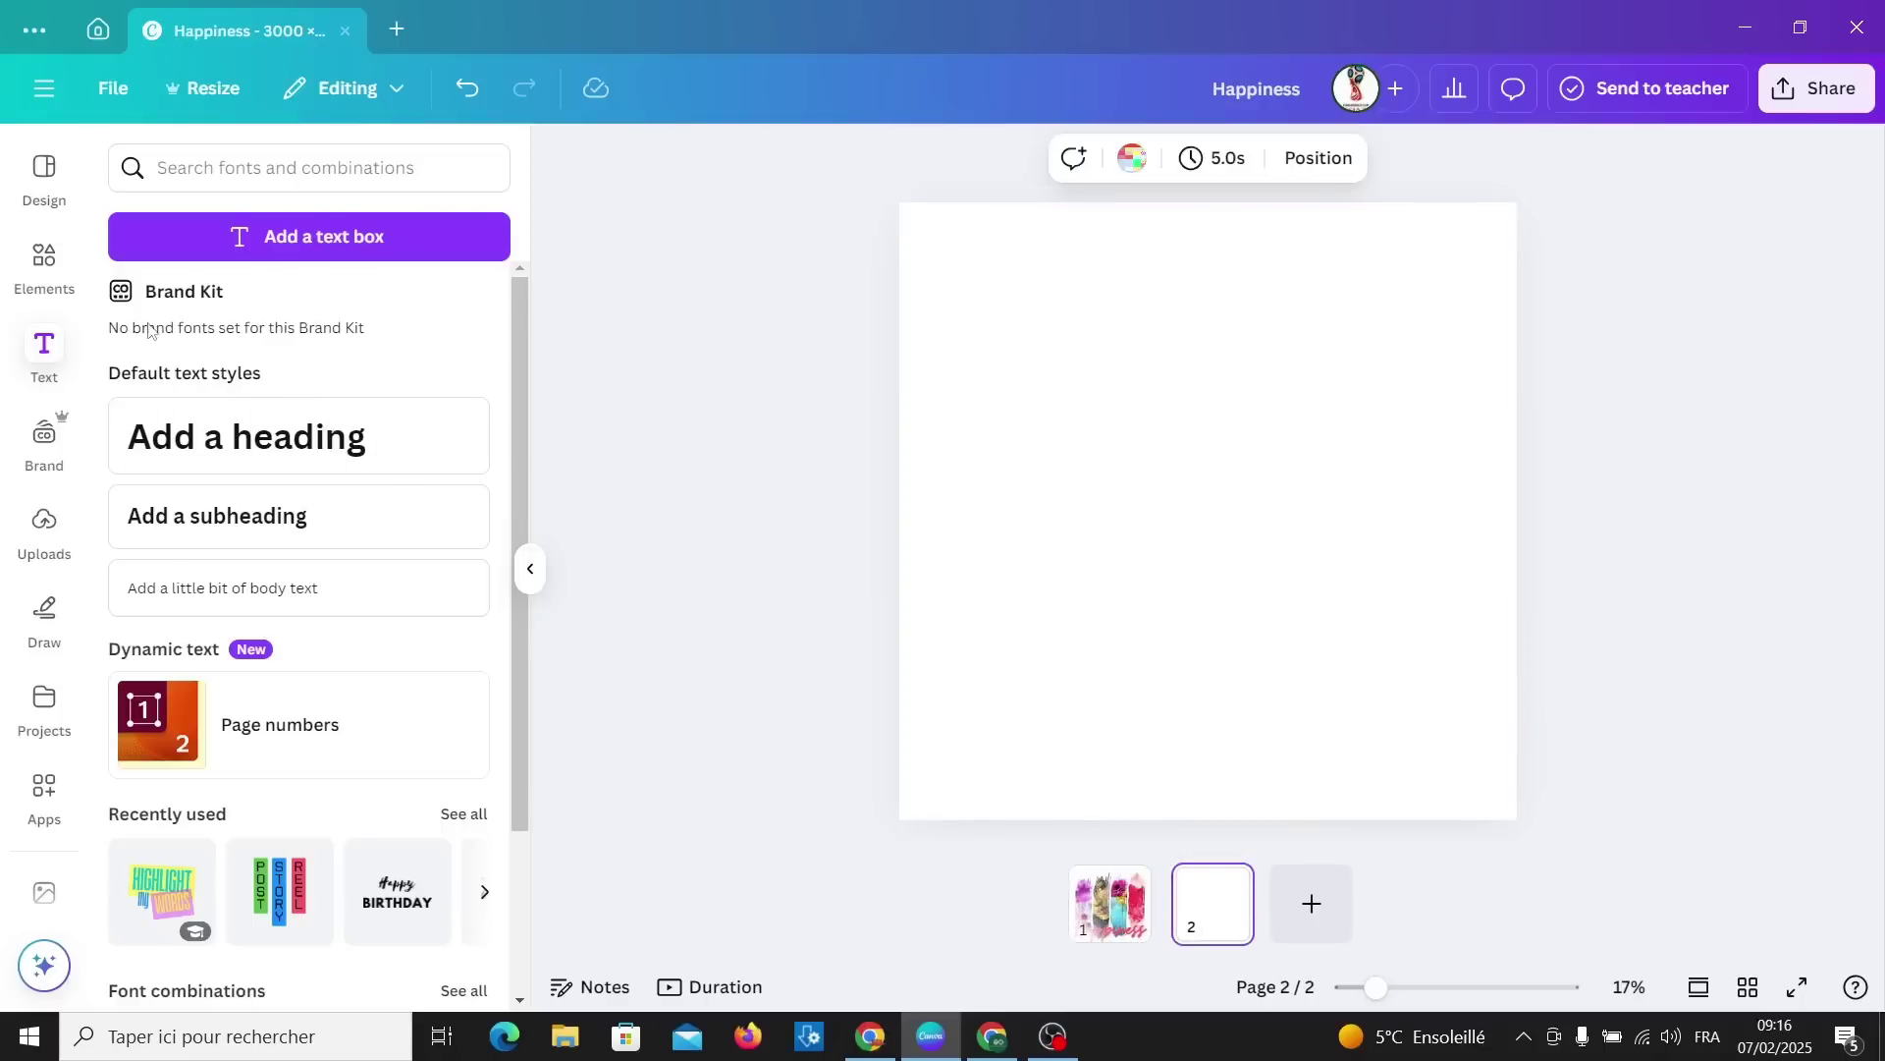
left_click(45, 262)
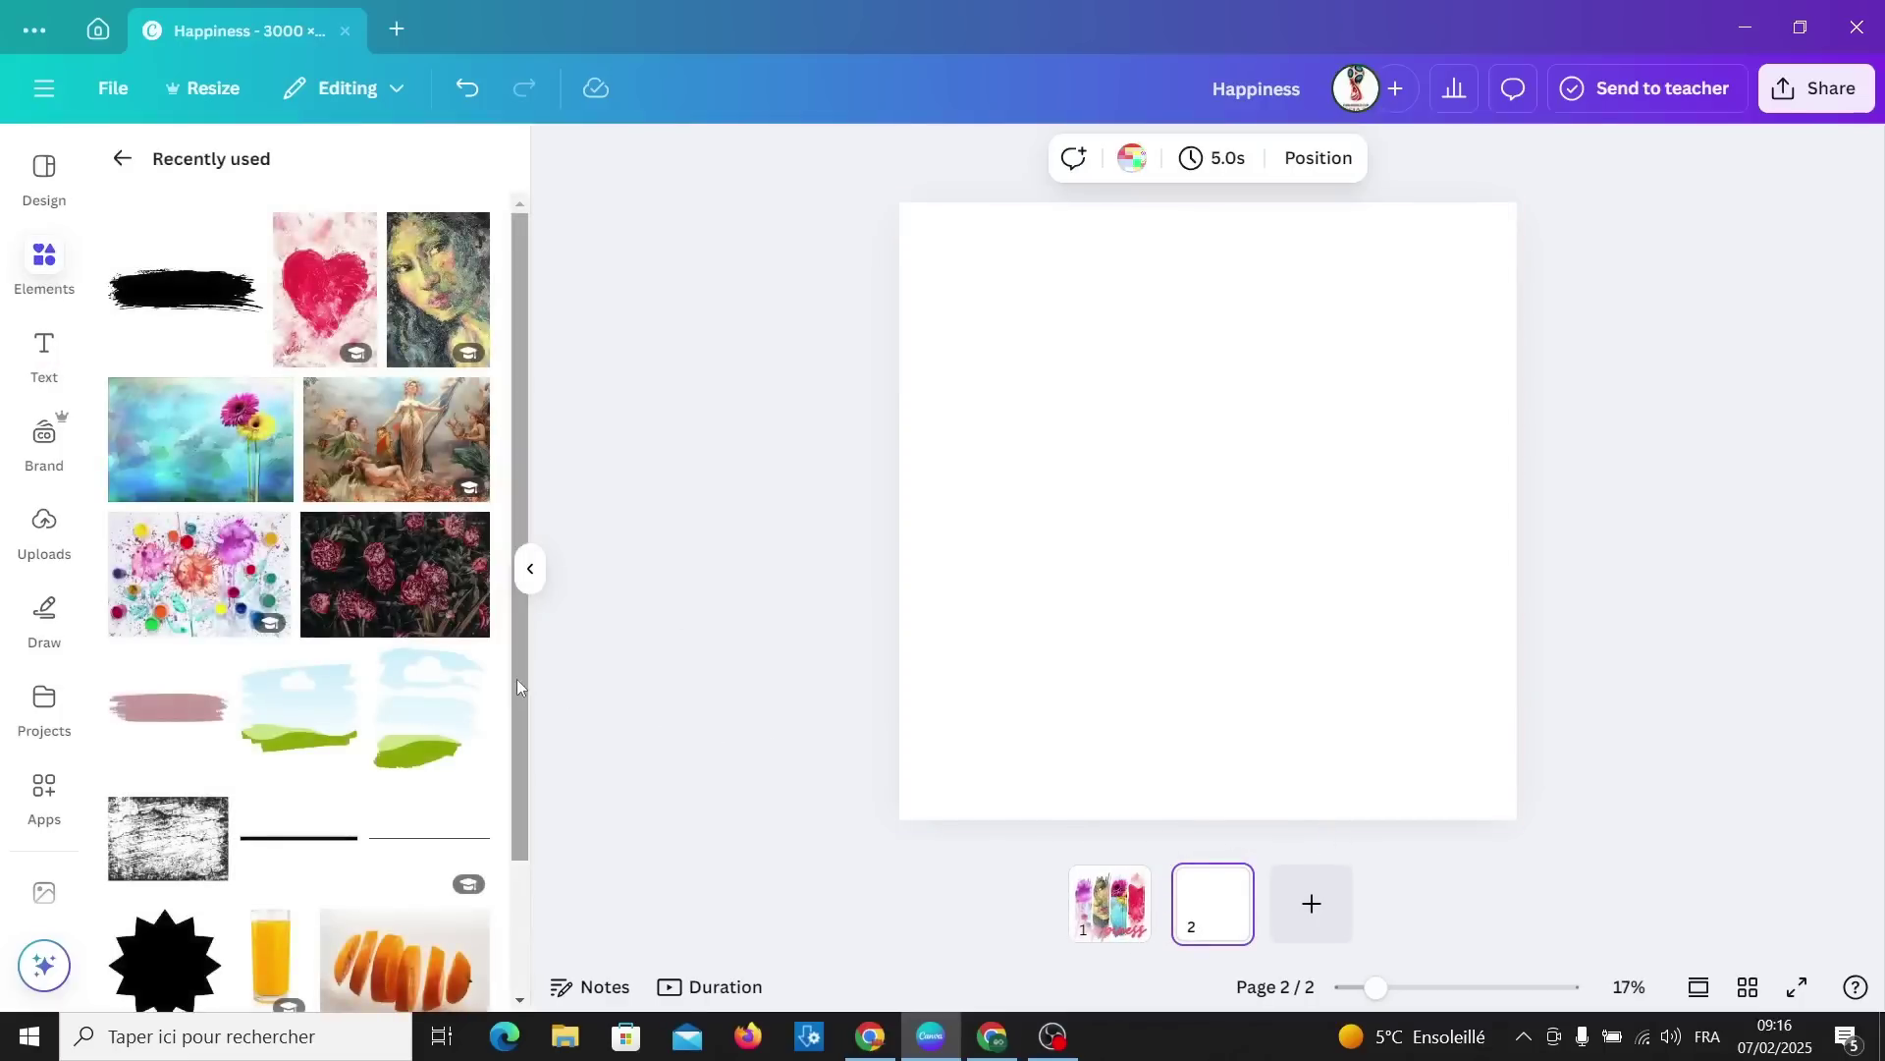
left_click(429, 722)
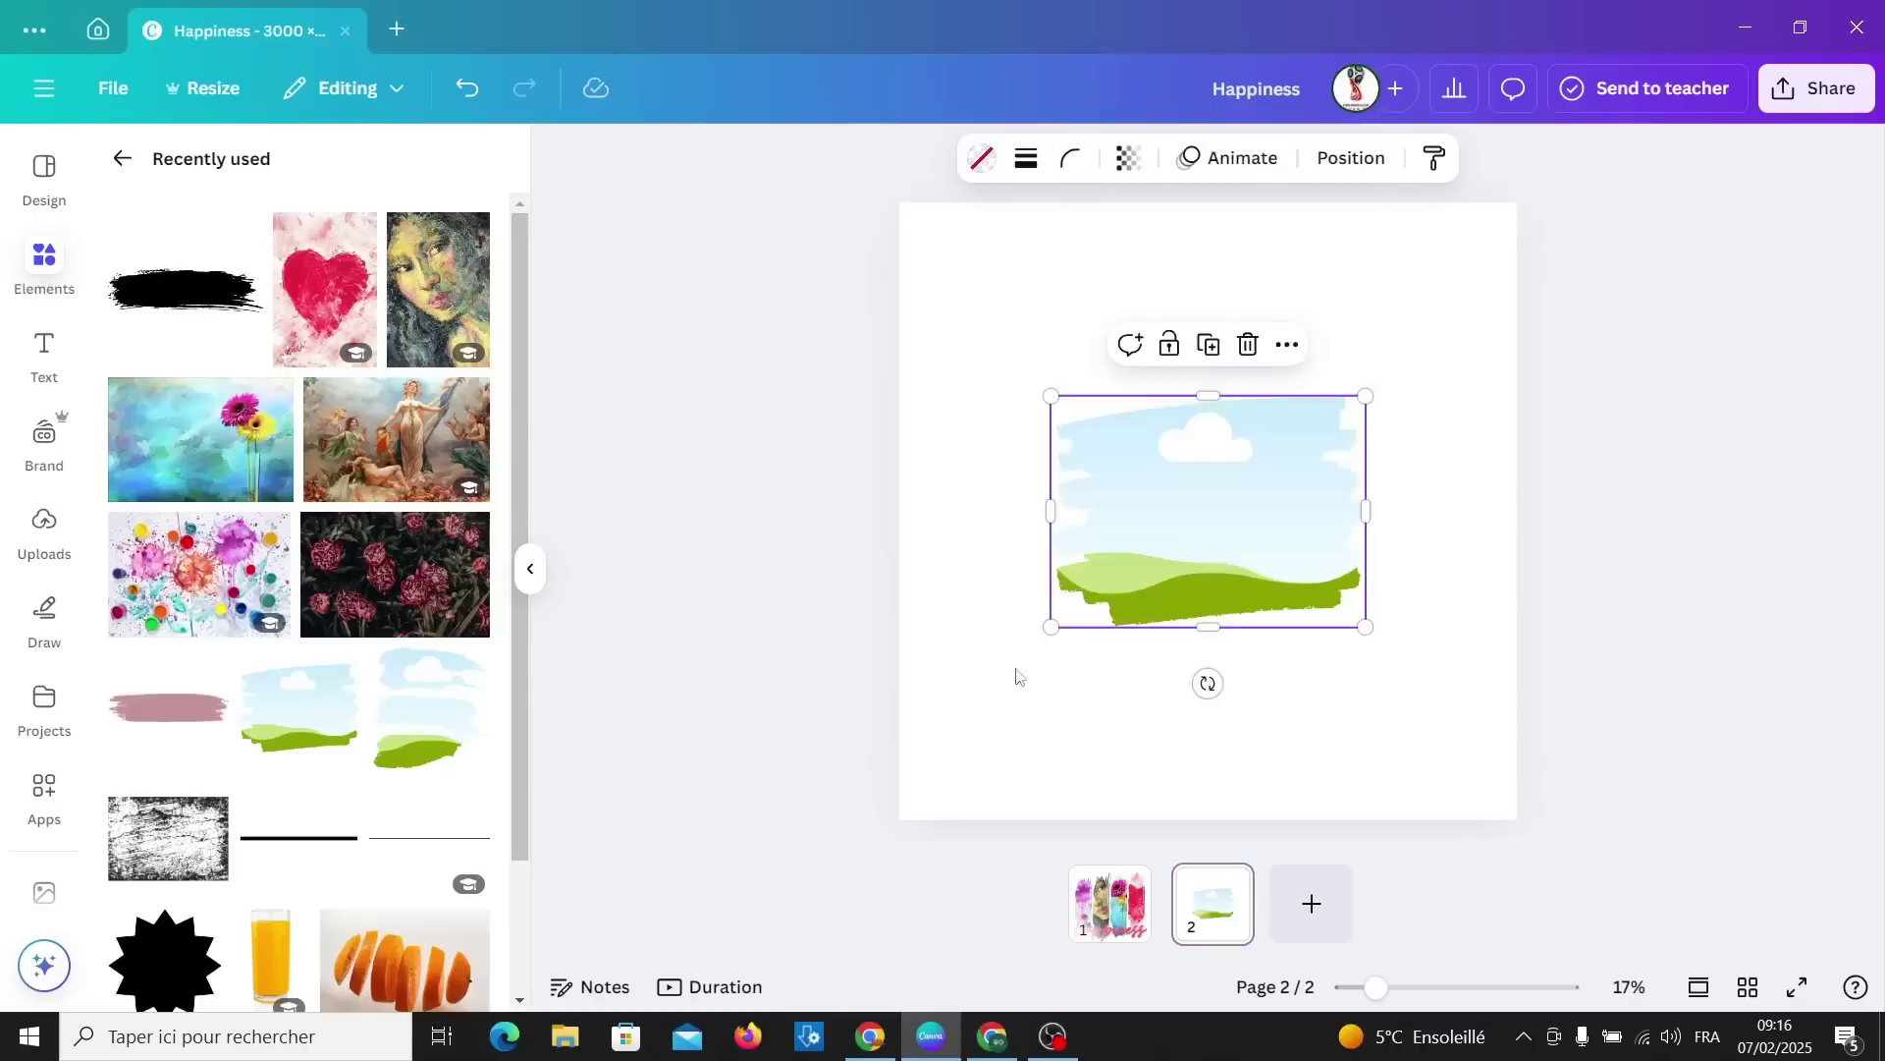
mouse_move(1283, 548)
left_mouse_down()
mouse_move(1169, 454)
mouse_move(1122, 683)
mouse_move(1114, 637)
left_mouse_up()
key("ctrl+d")
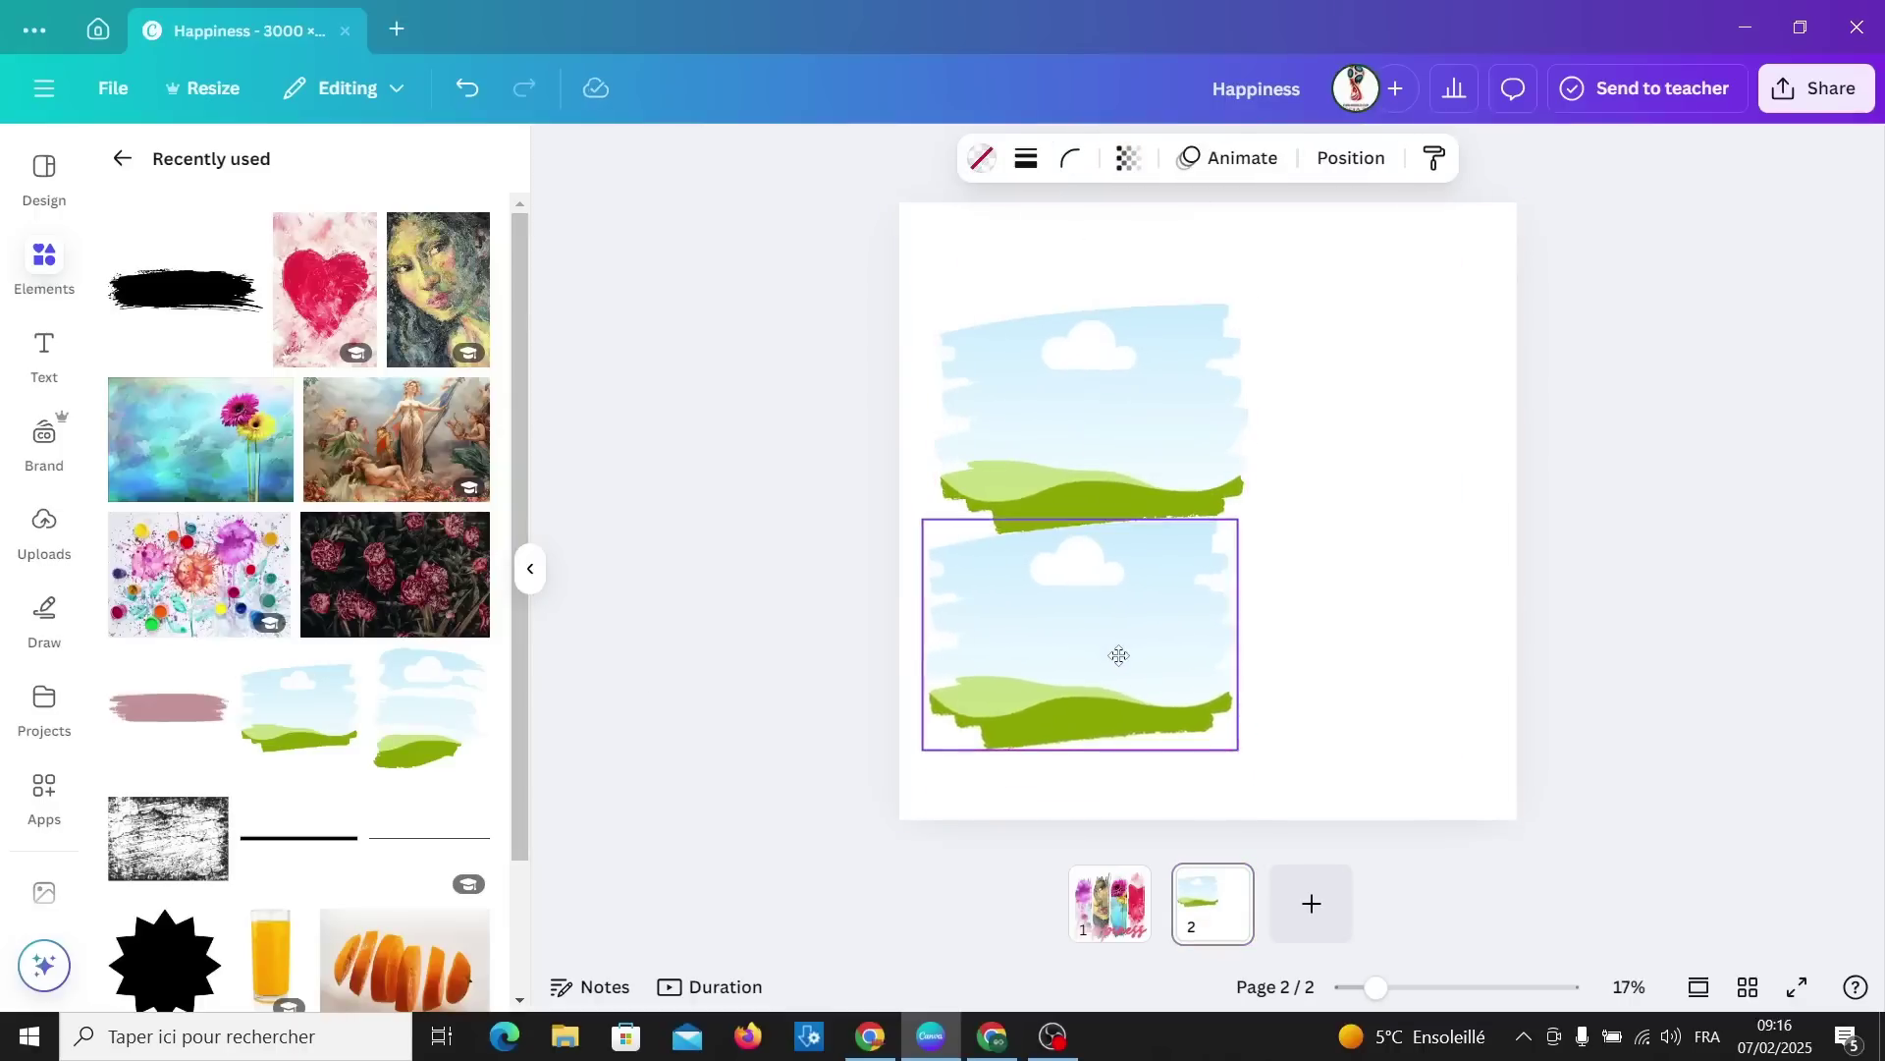
left_click_drag(1281, 300, 1210, 823)
key("ctrl+d")
left_click_drag(1129, 590, 1414, 570)
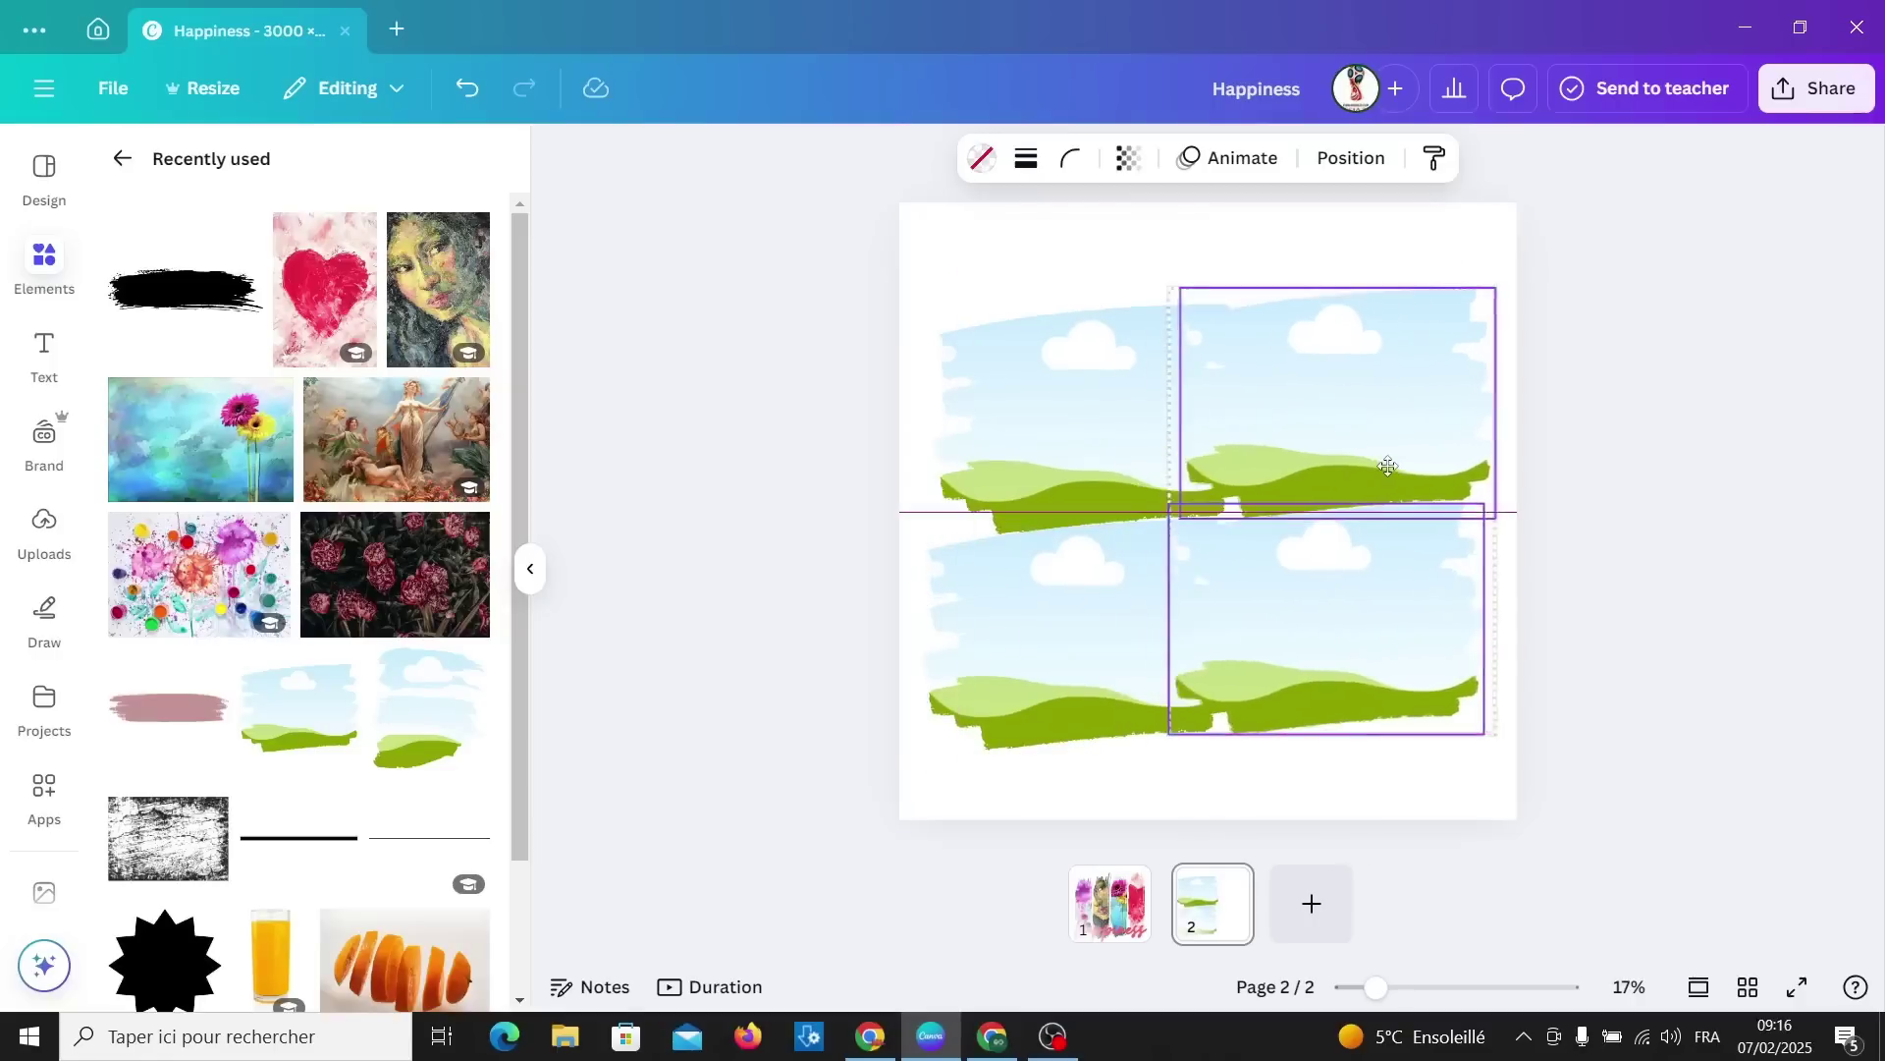
left_click_drag(837, 315, 1125, 585)
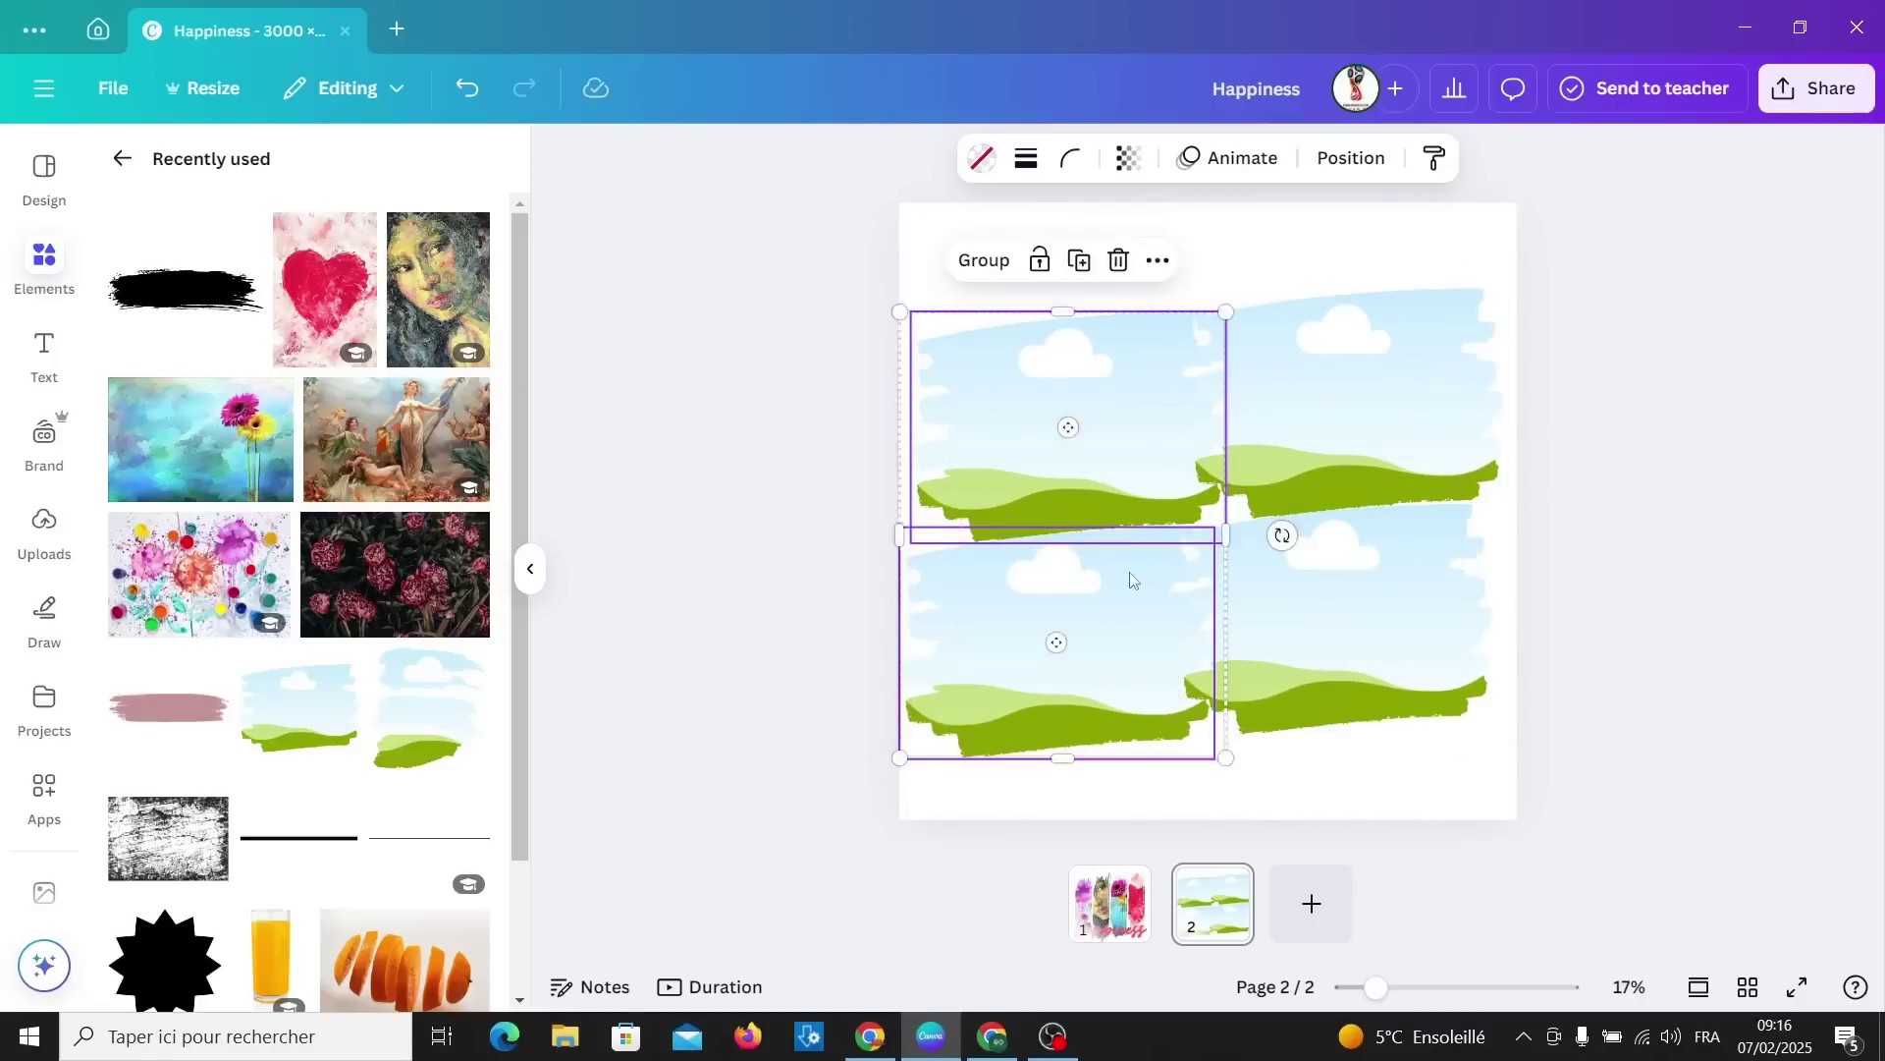
left_click(784, 599)
Fill the four frames with the splash flowers, gerbera, face painting and red heart.
left_click_drag(197, 575, 1051, 639)
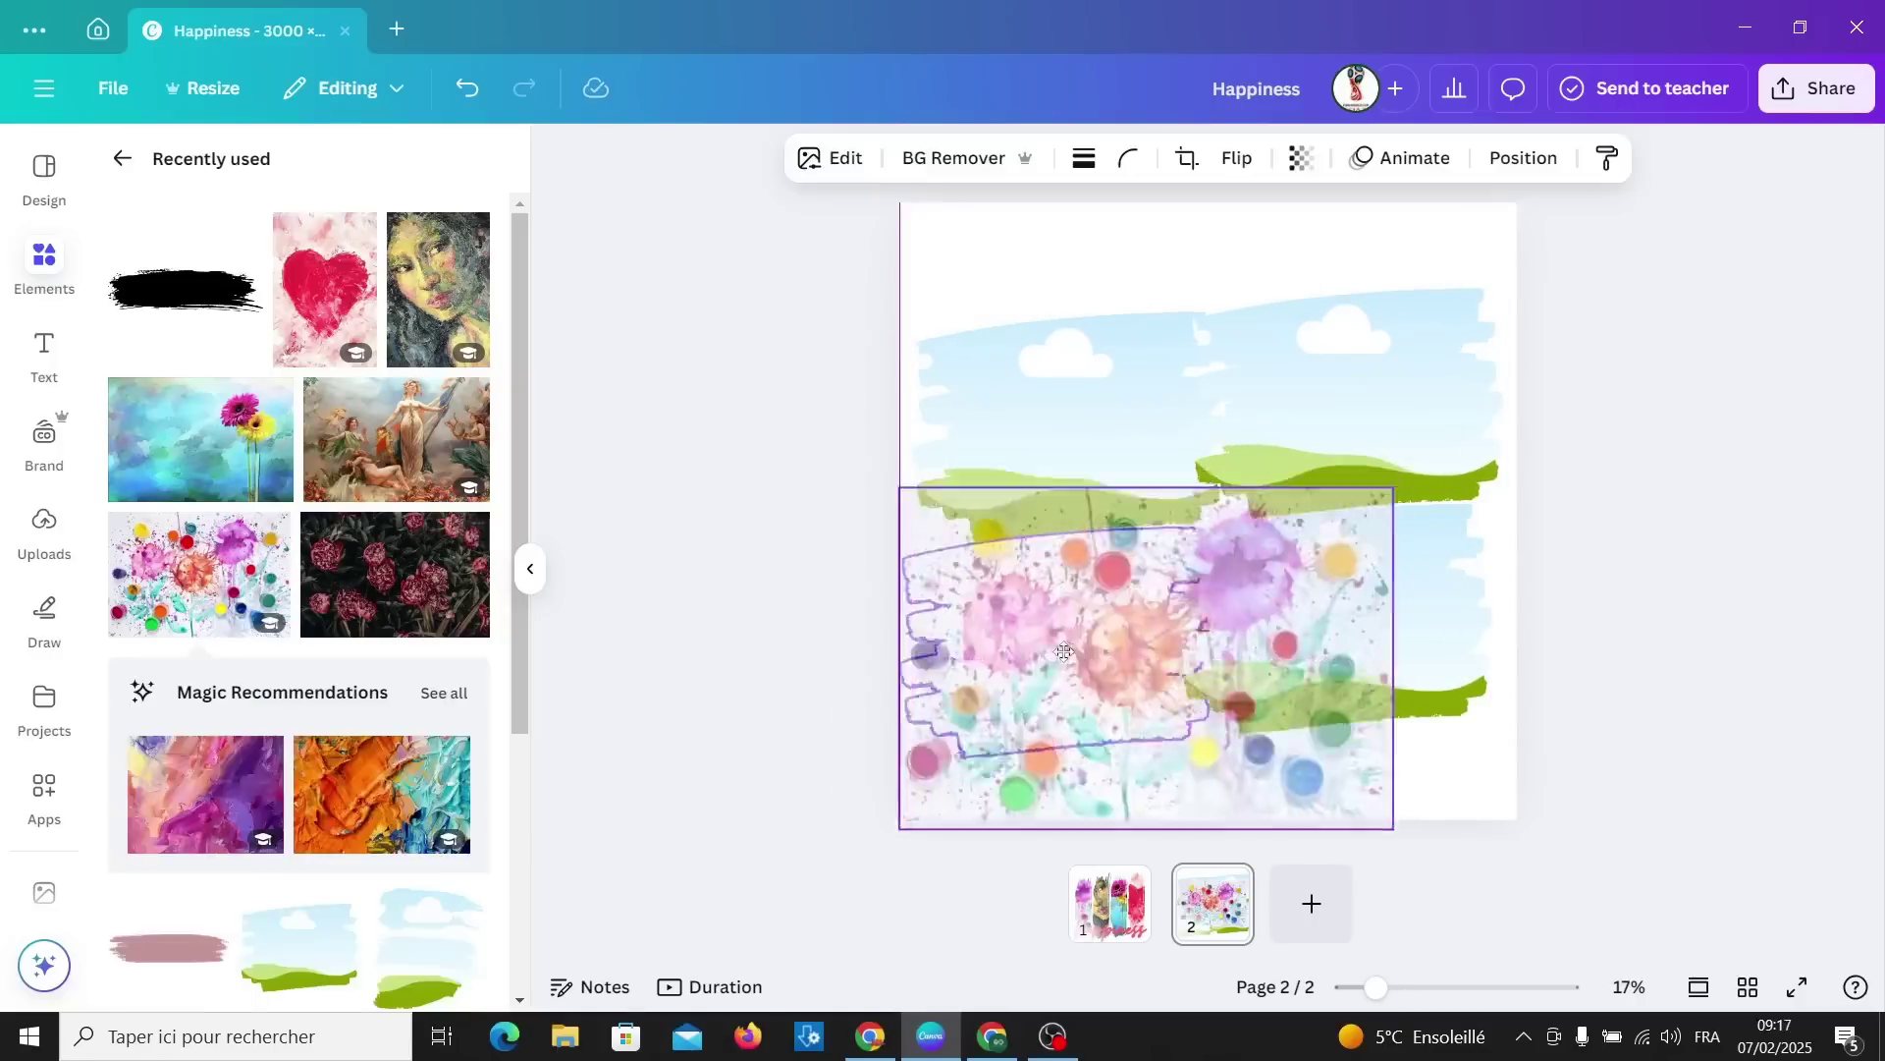
left_click_drag(200, 439, 1346, 402)
left_click_drag(438, 290, 1061, 412)
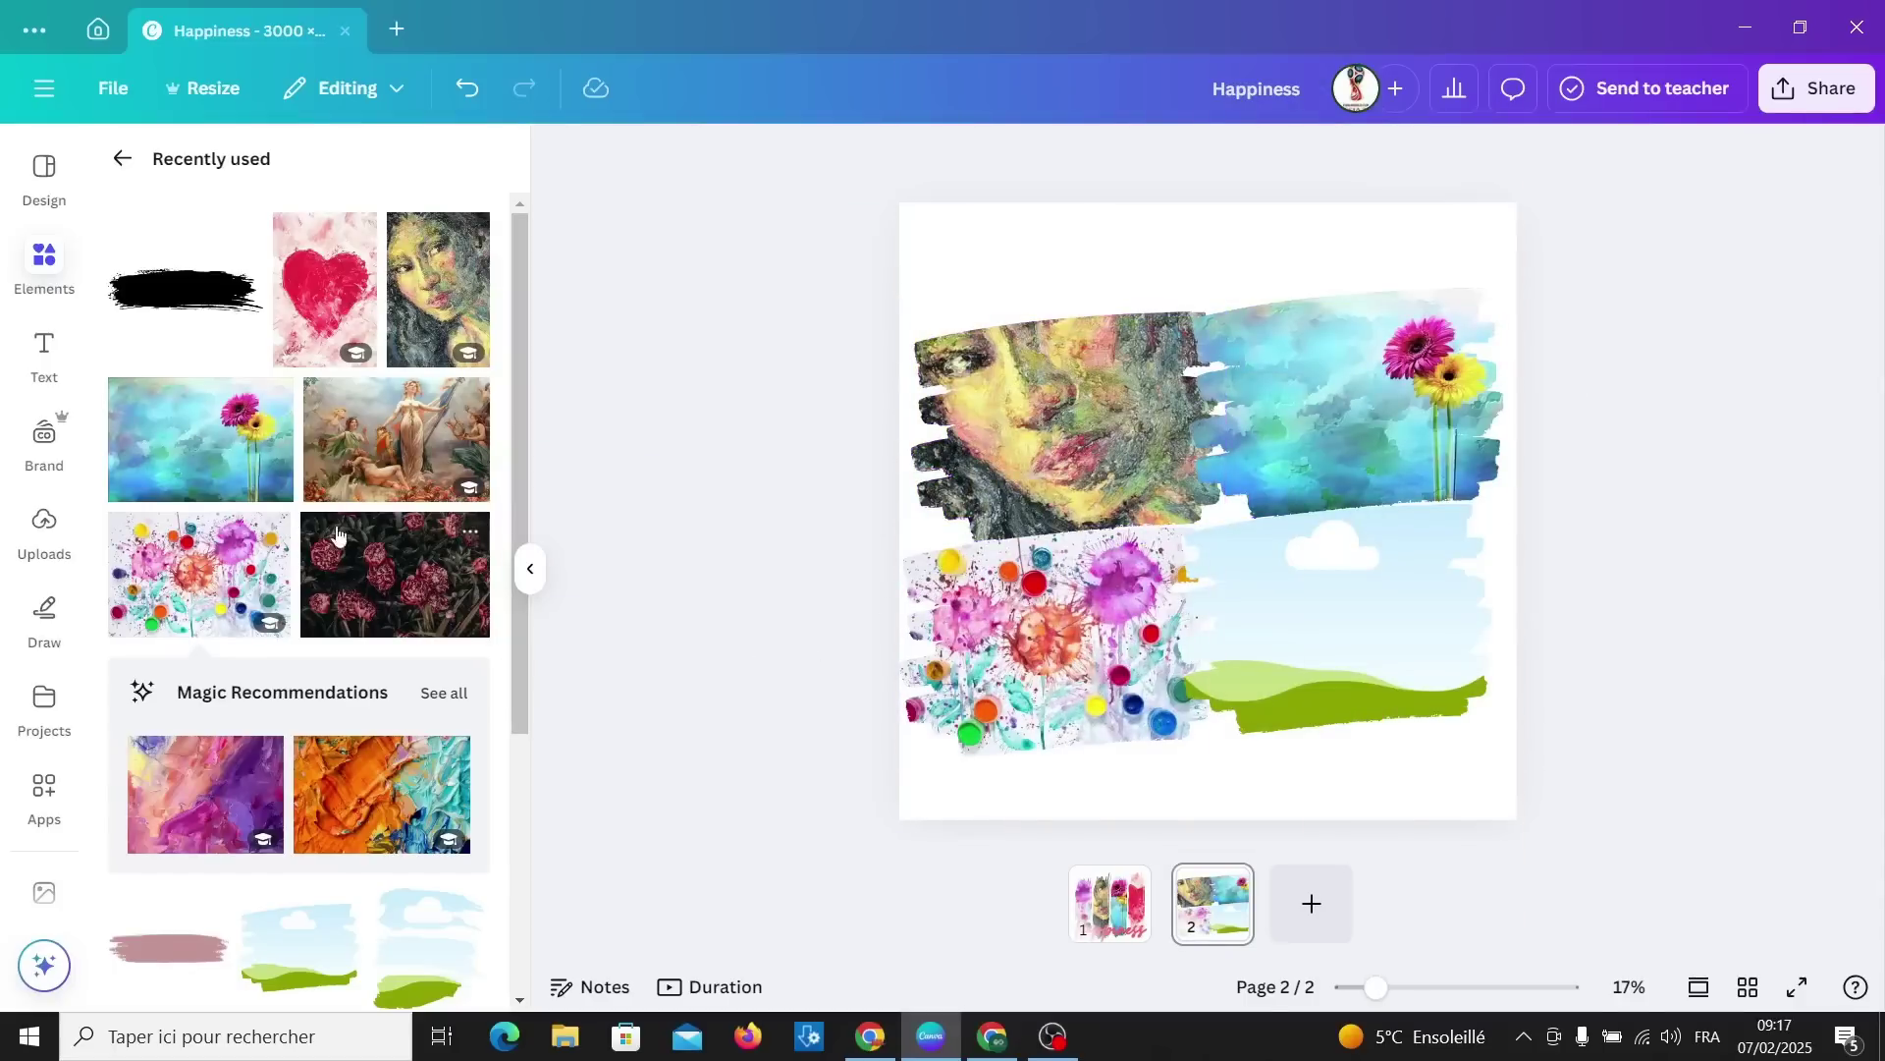
left_click_drag(324, 289, 1345, 619)
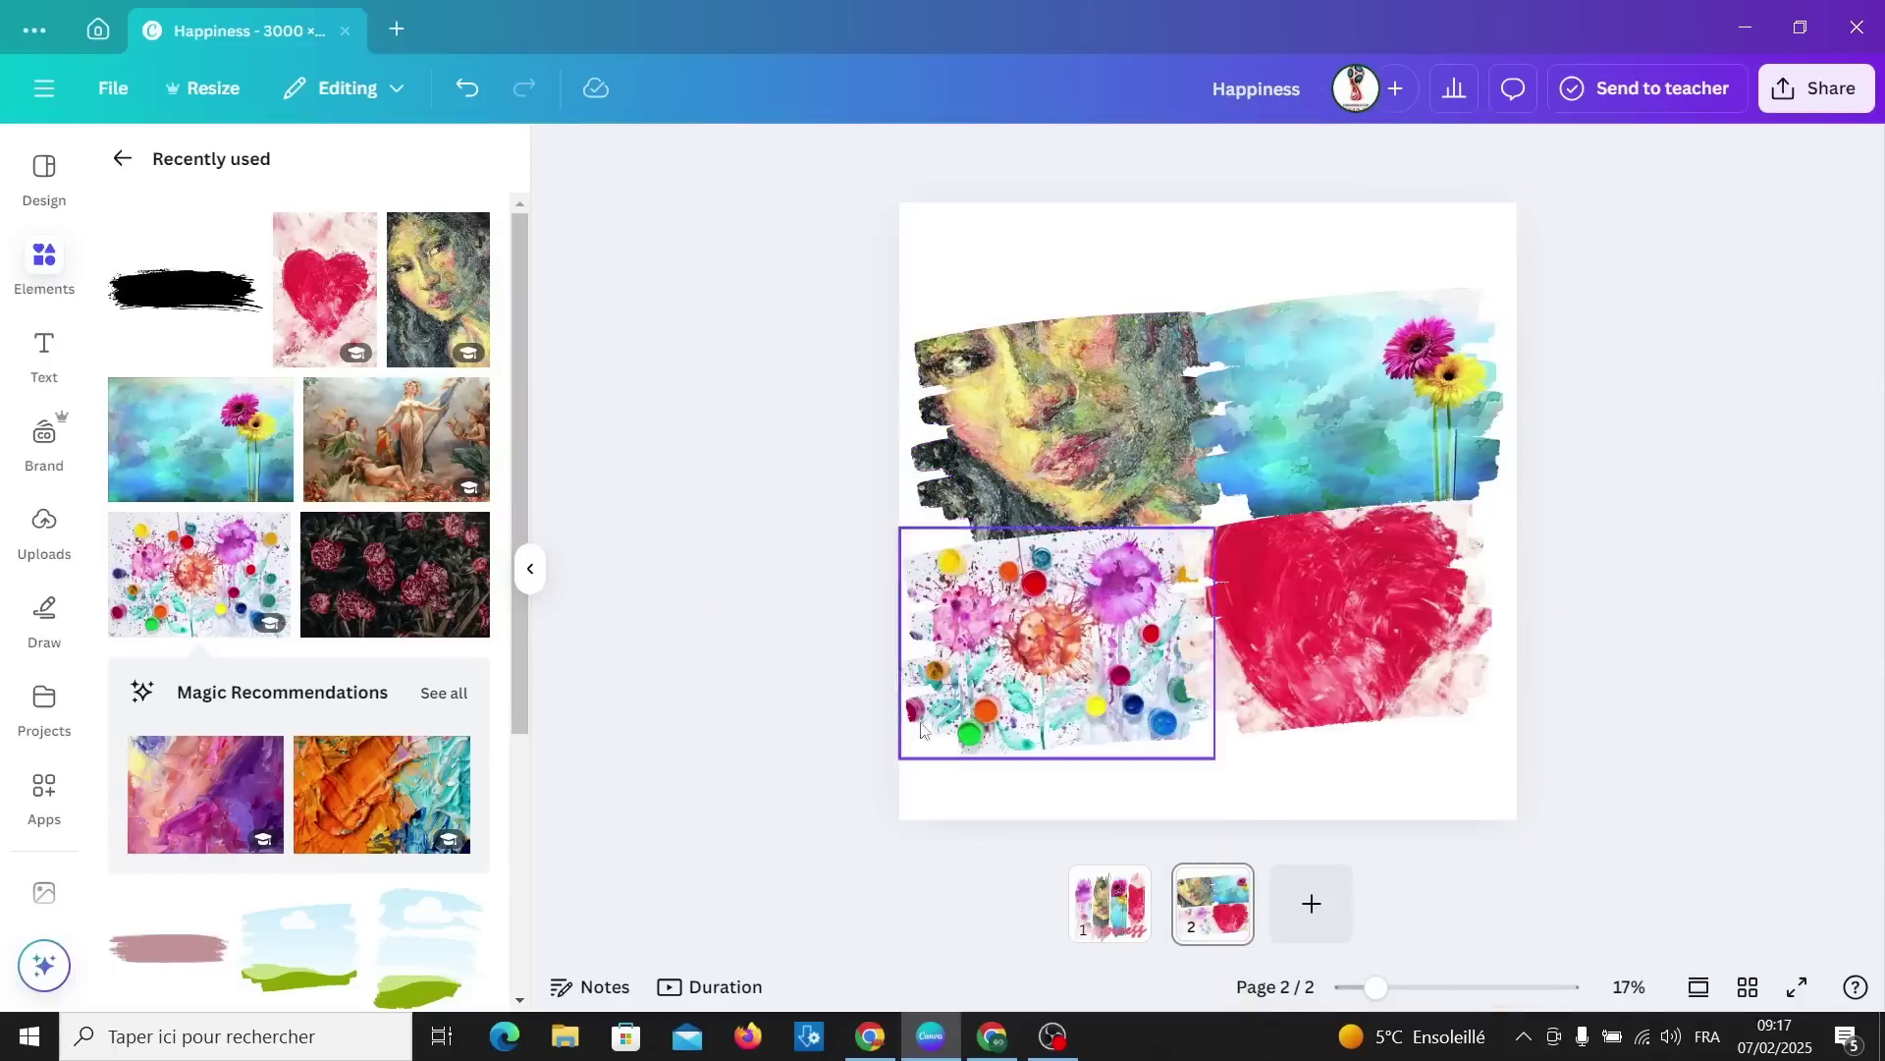
Move the Happiness text from page 1 onto page 2 and tilt it about -7°.
left_click(1105, 909)
left_click(1136, 758)
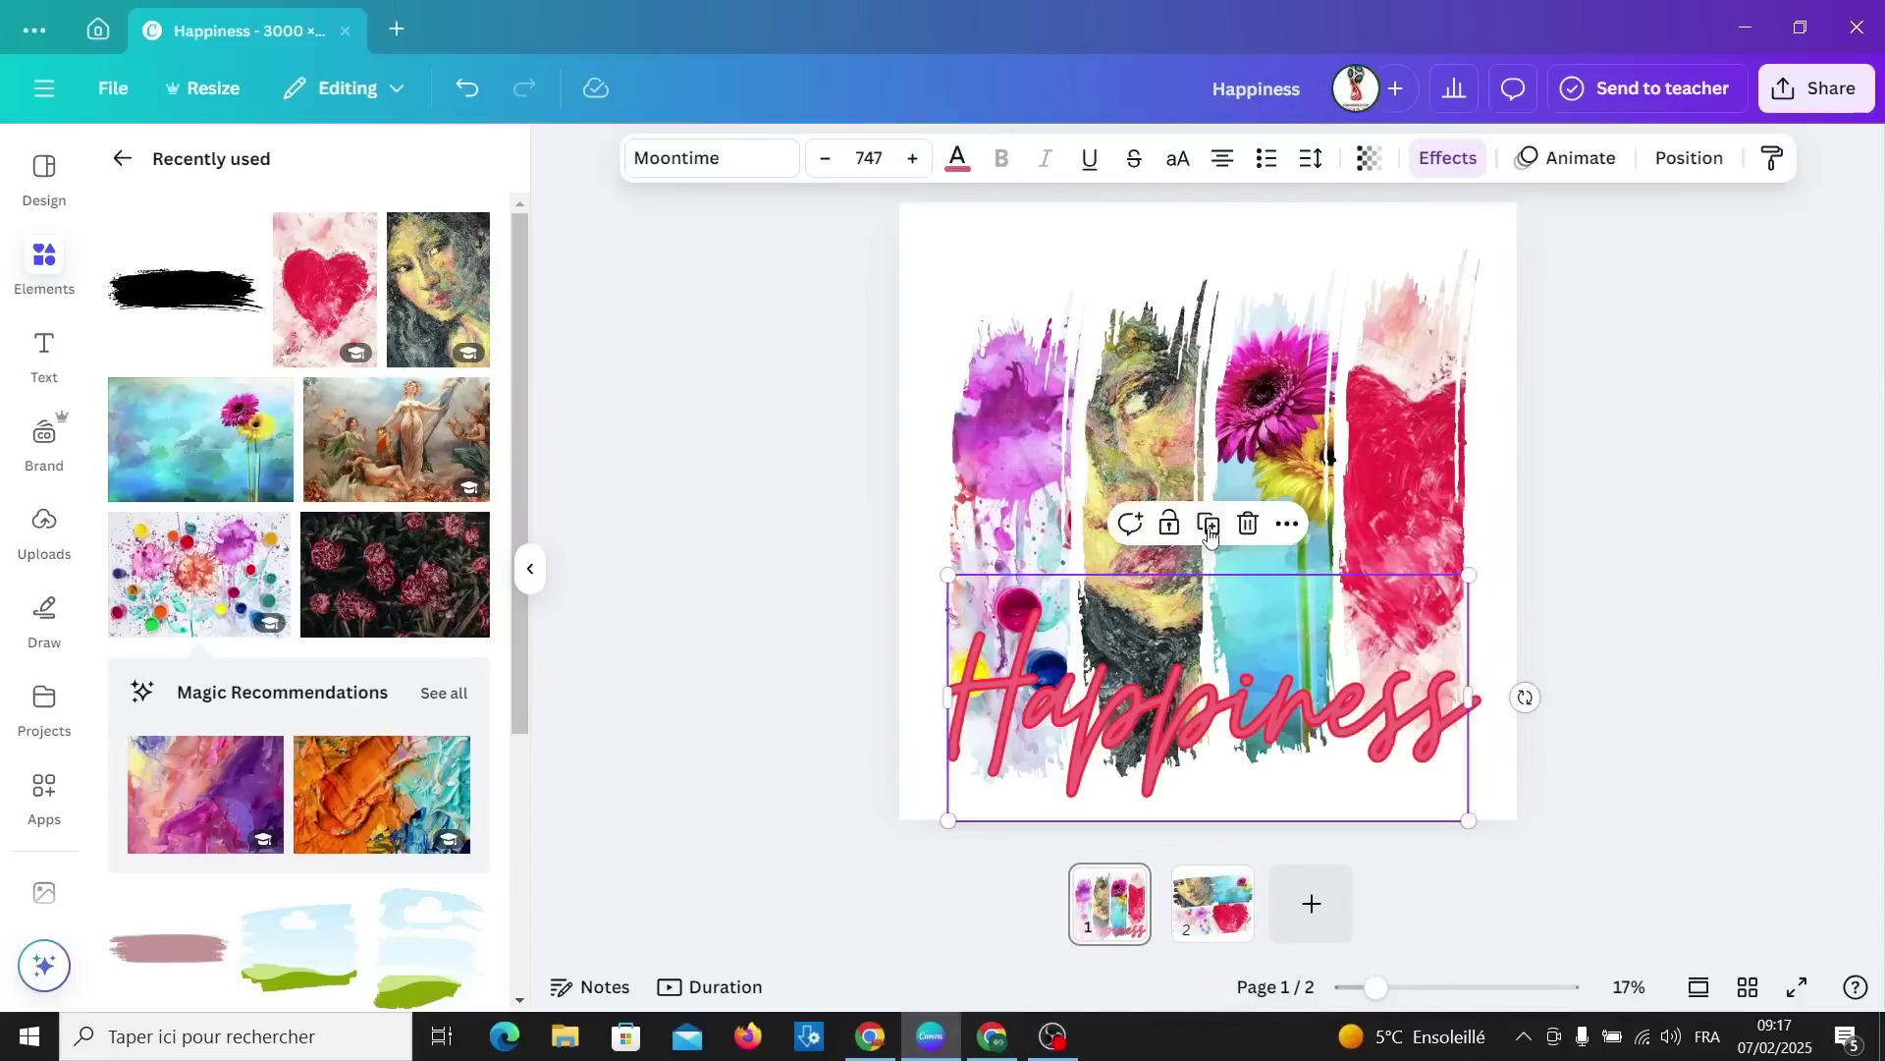
left_click_drag(1208, 688, 1213, 904)
left_click_drag(1200, 699, 1227, 692)
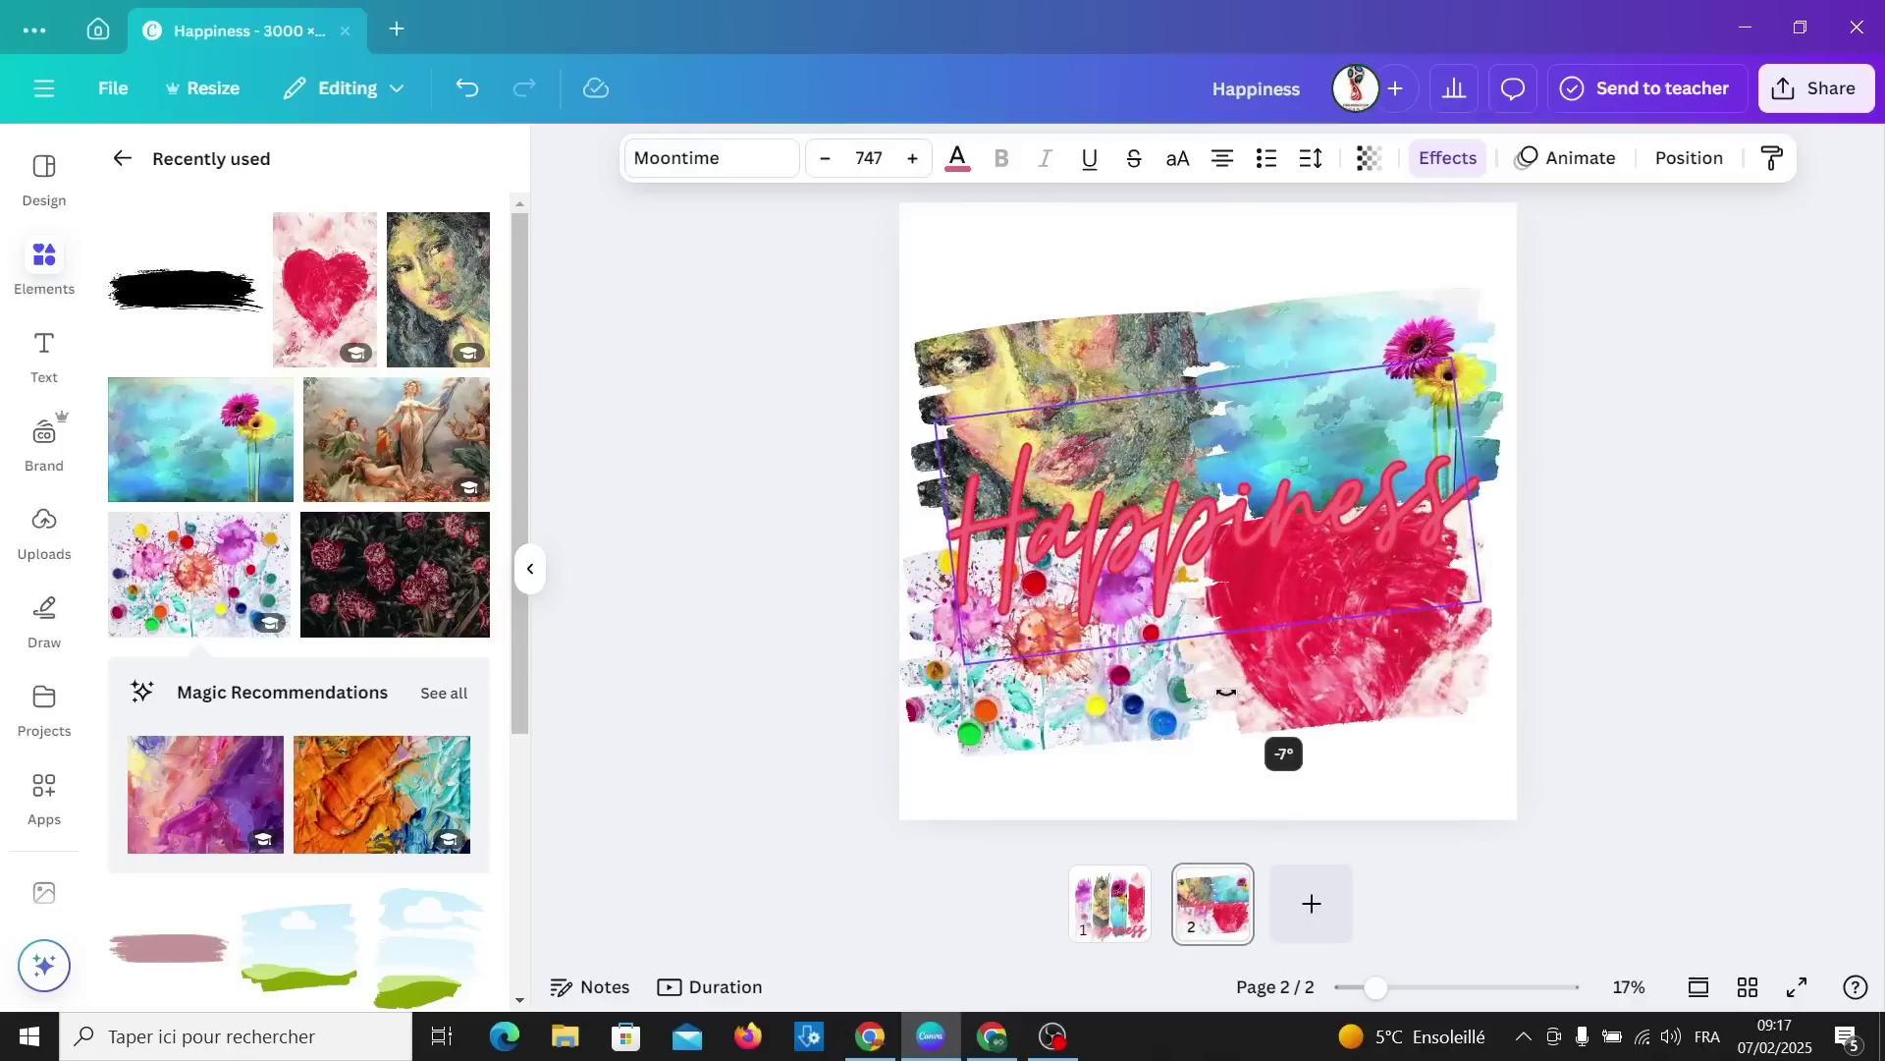
left_click_drag(1254, 557, 1243, 531)
Make the Happiness text teal with a white outline.
double_click(1217, 509)
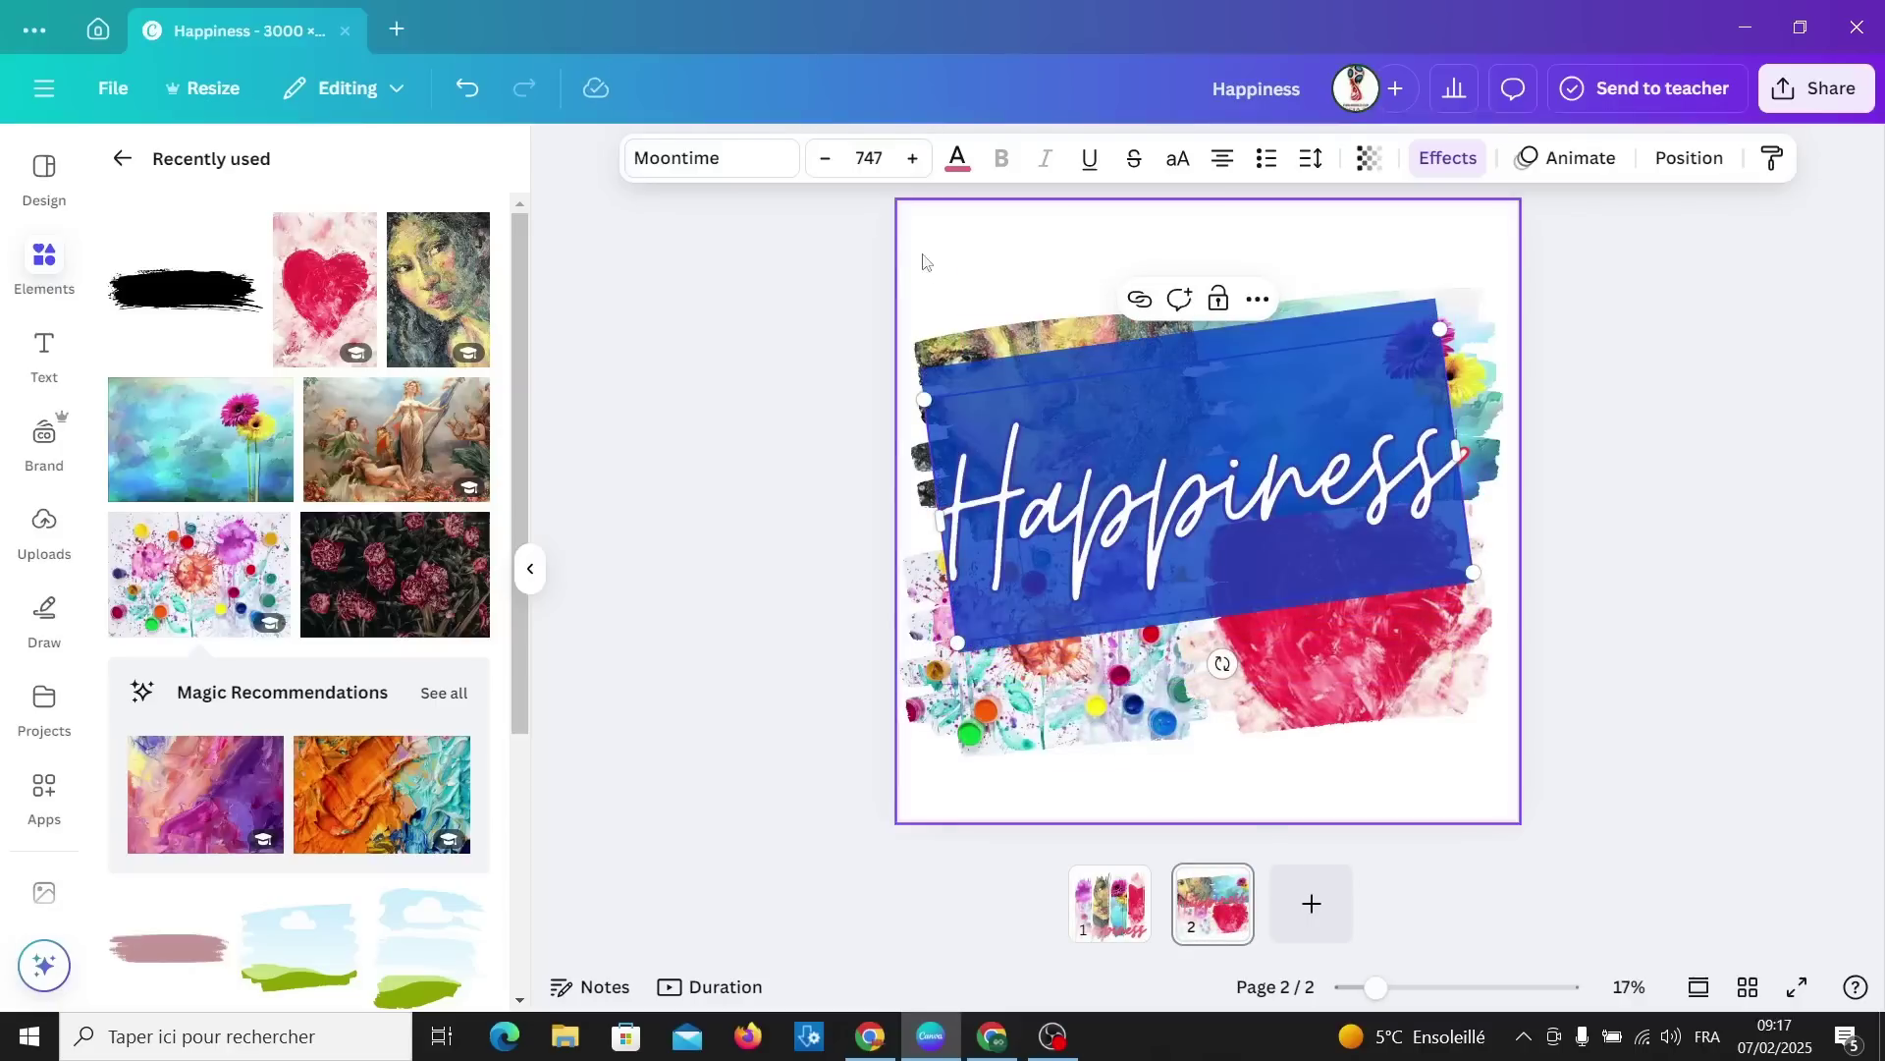
left_click(958, 158)
left_click(213, 755)
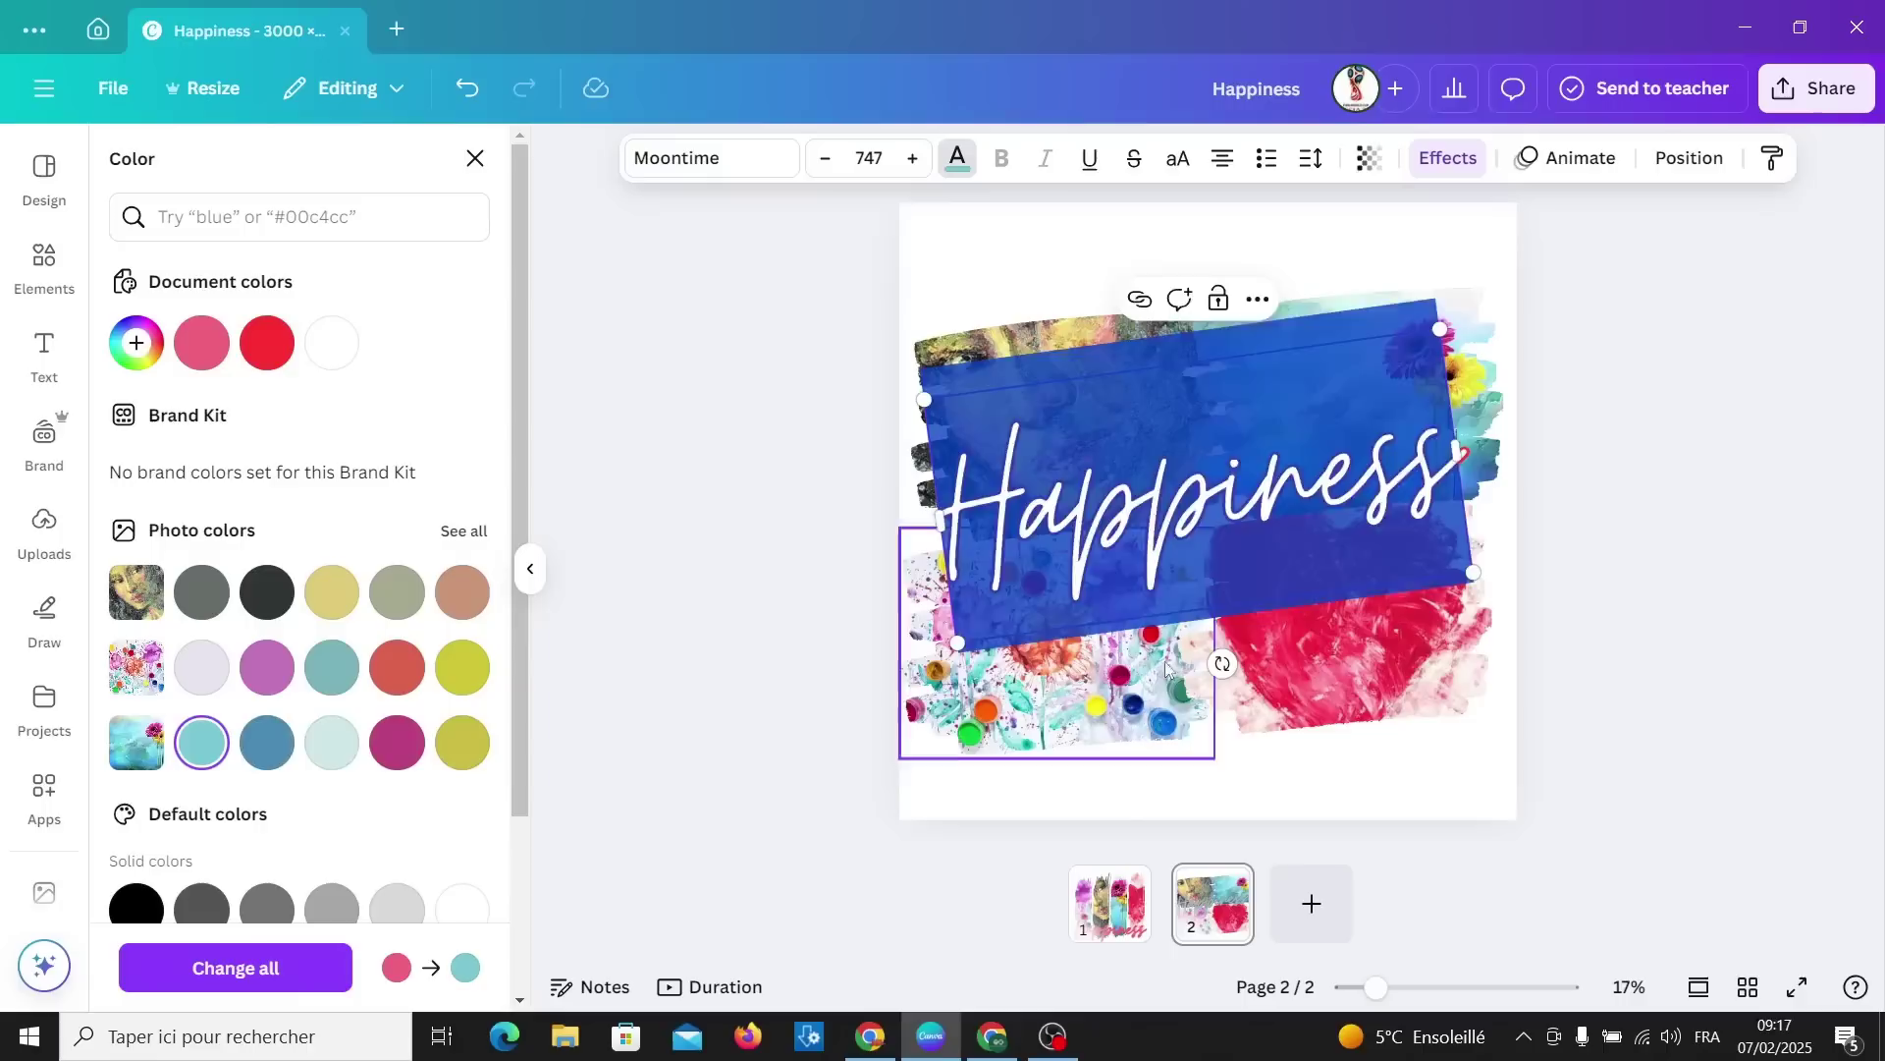
key("Escape")
left_click(1448, 157)
left_click(470, 672)
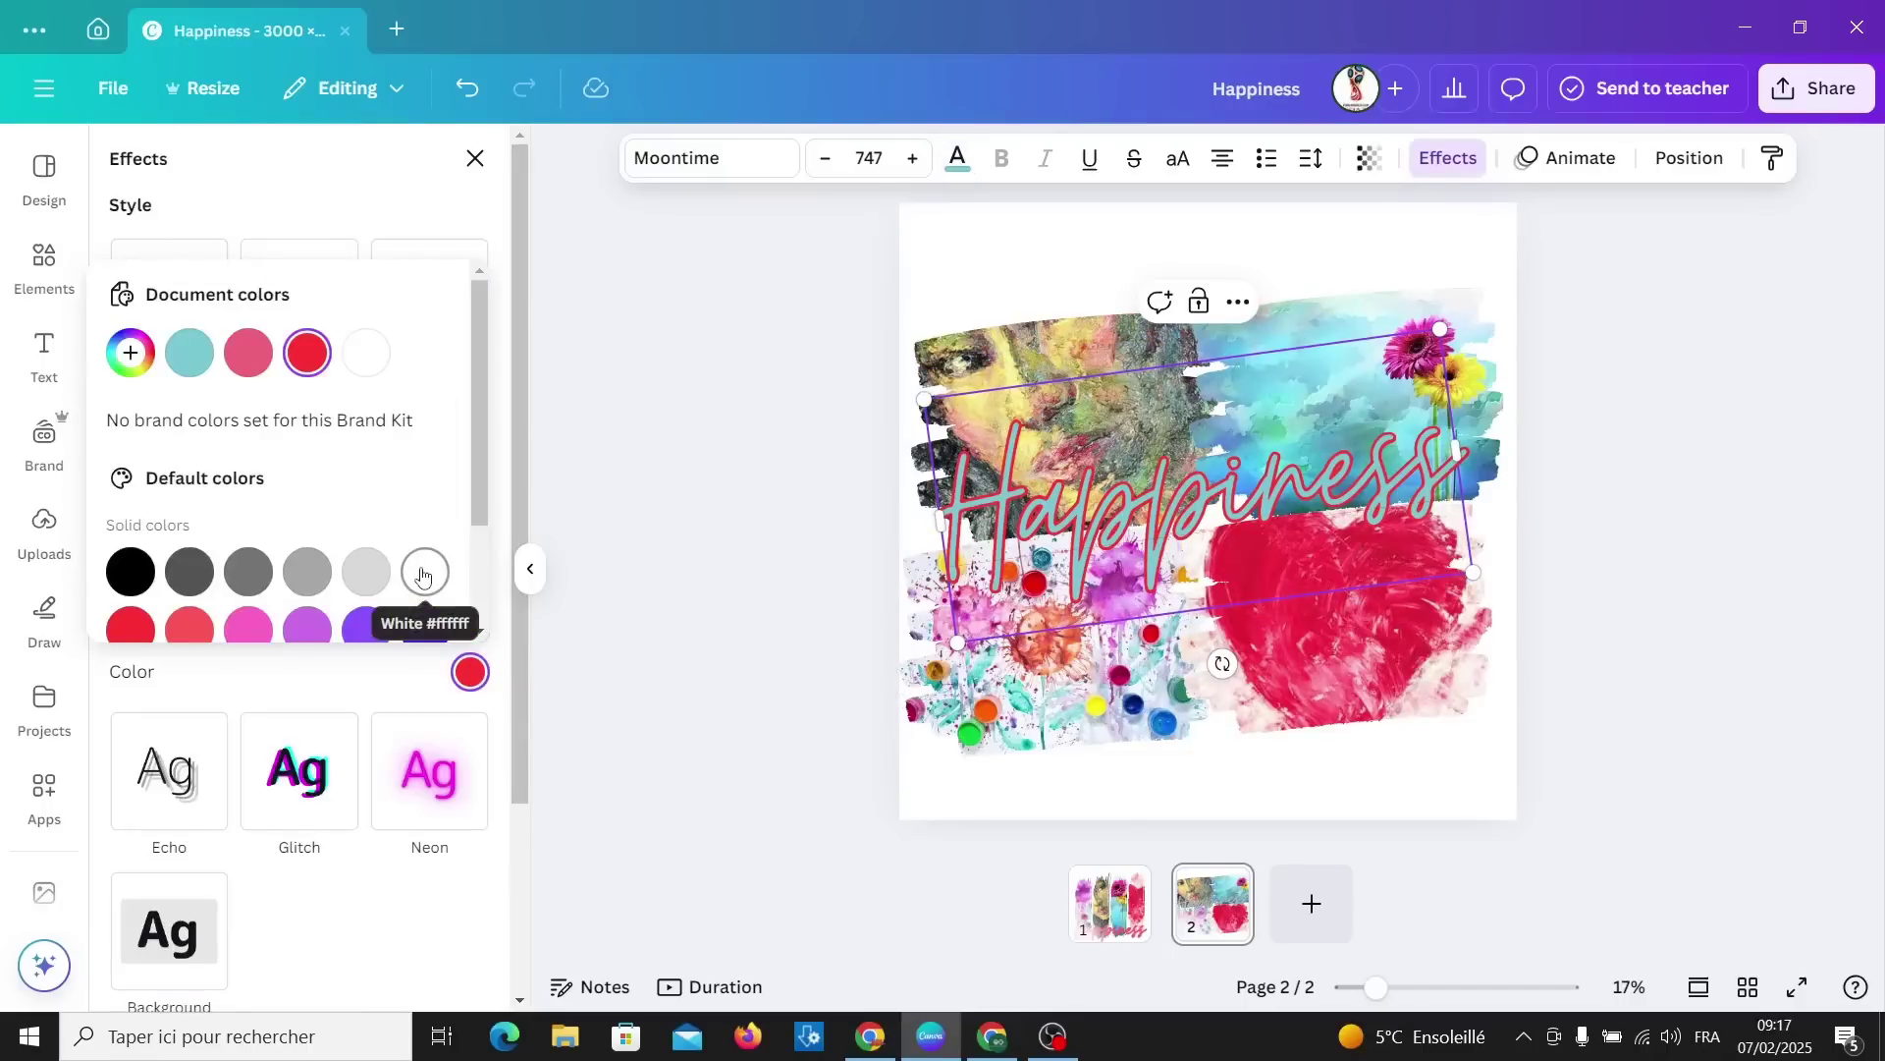
left_click(423, 575)
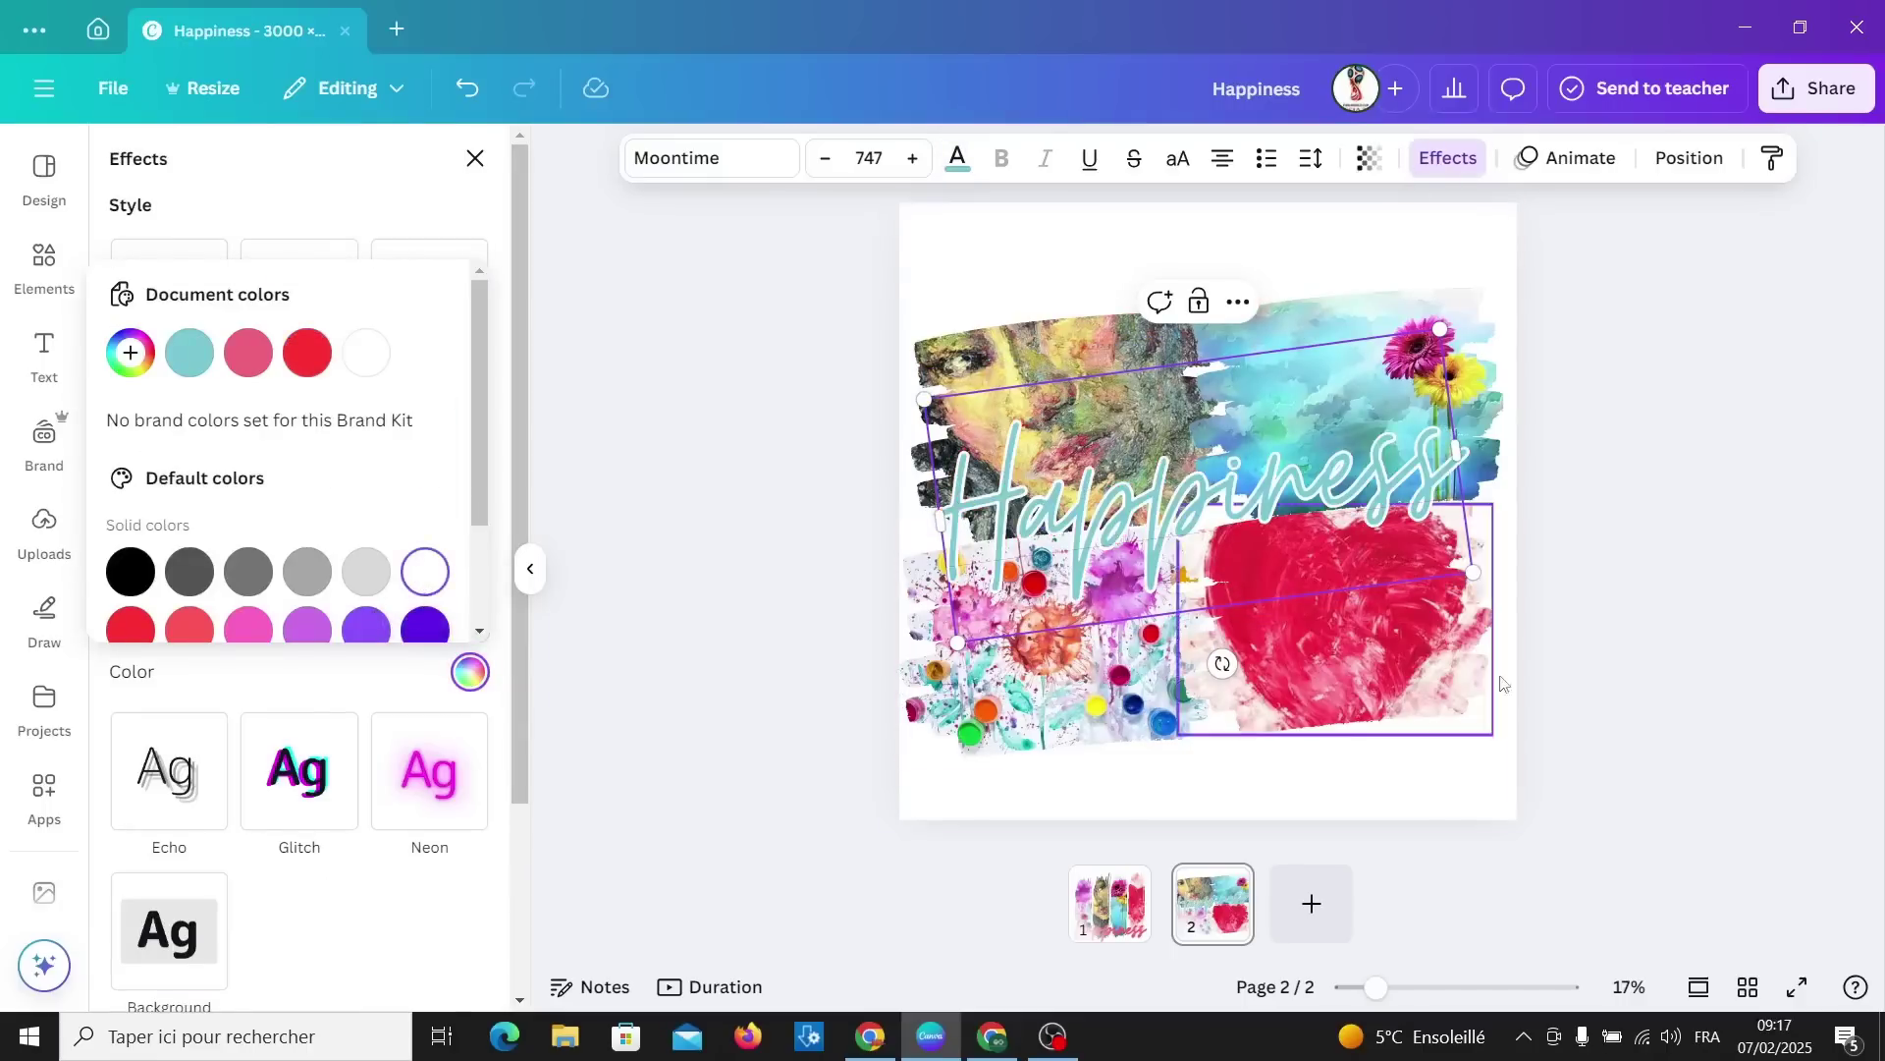
Select everything on page 2 and nudge the composition up and right.
left_click(1611, 668)
left_click_drag(741, 357, 1479, 771)
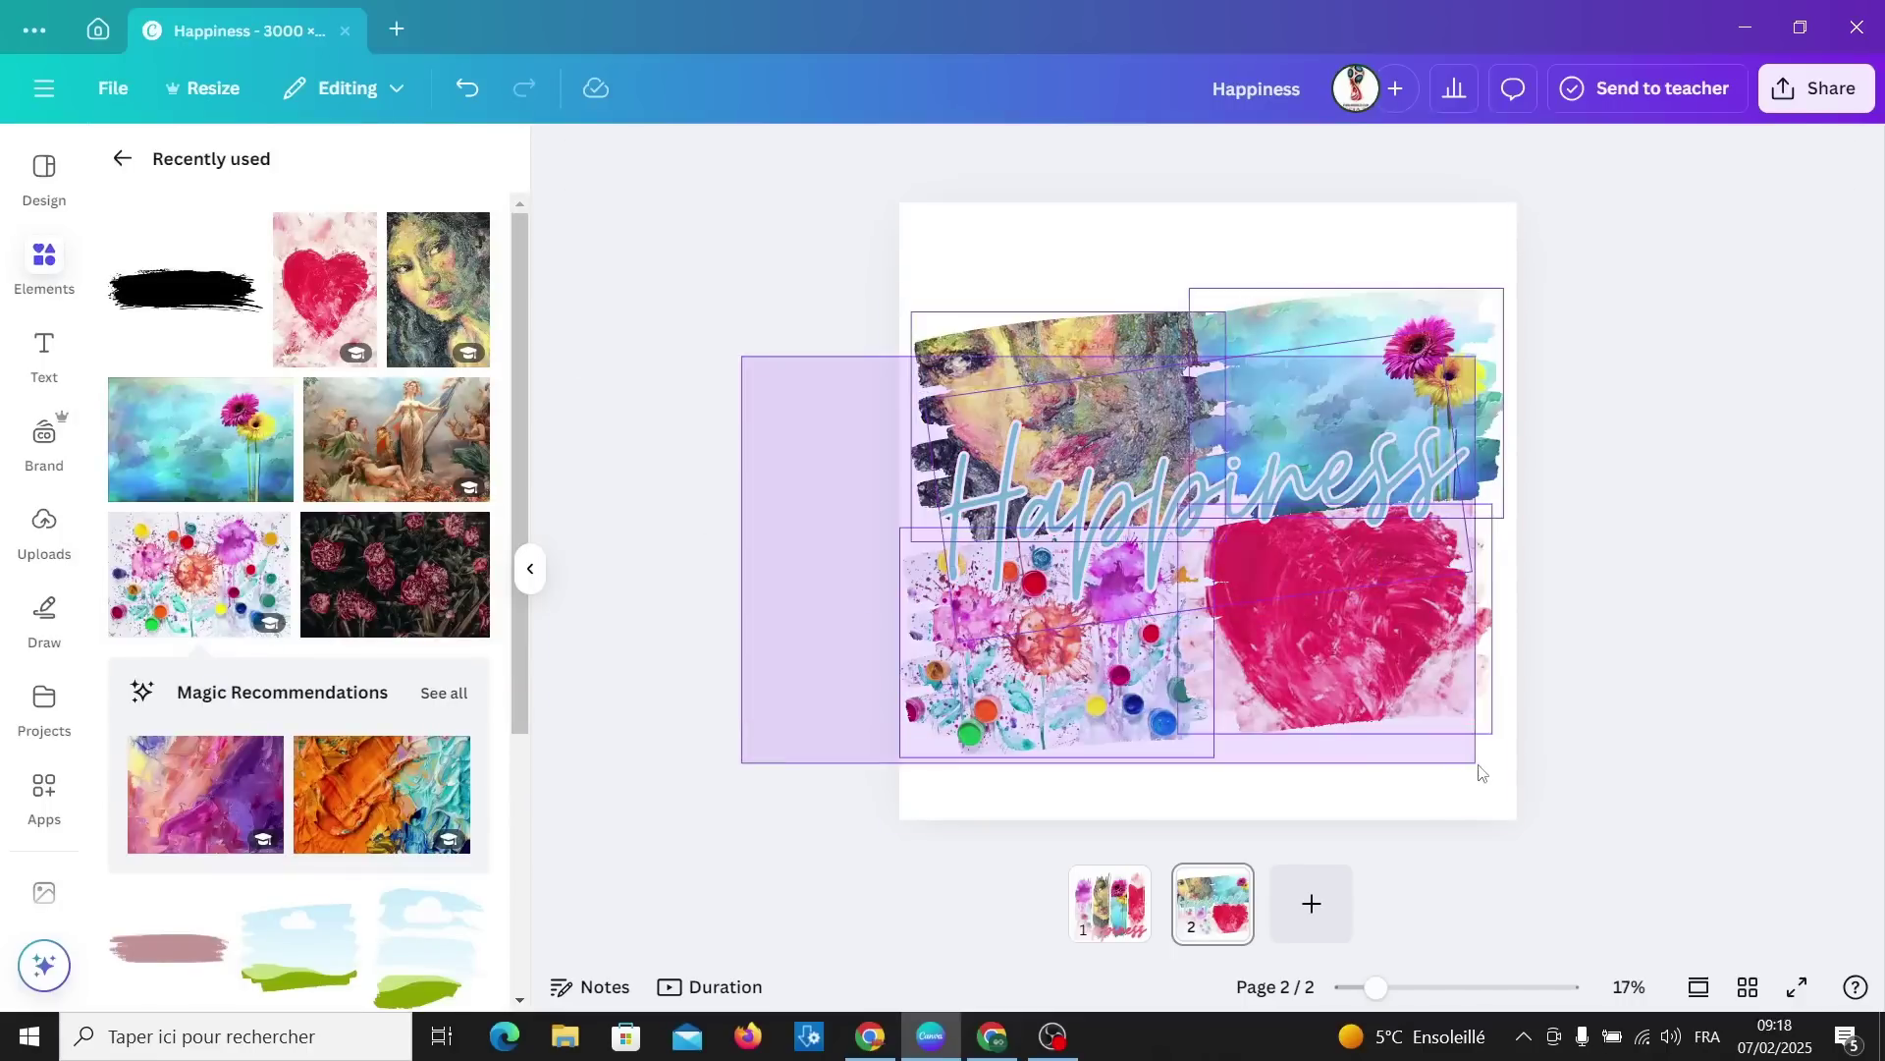
left_click_drag(1305, 579, 1312, 567)
Download all pages of the design as PNG from the Share menu.
left_click(1621, 658)
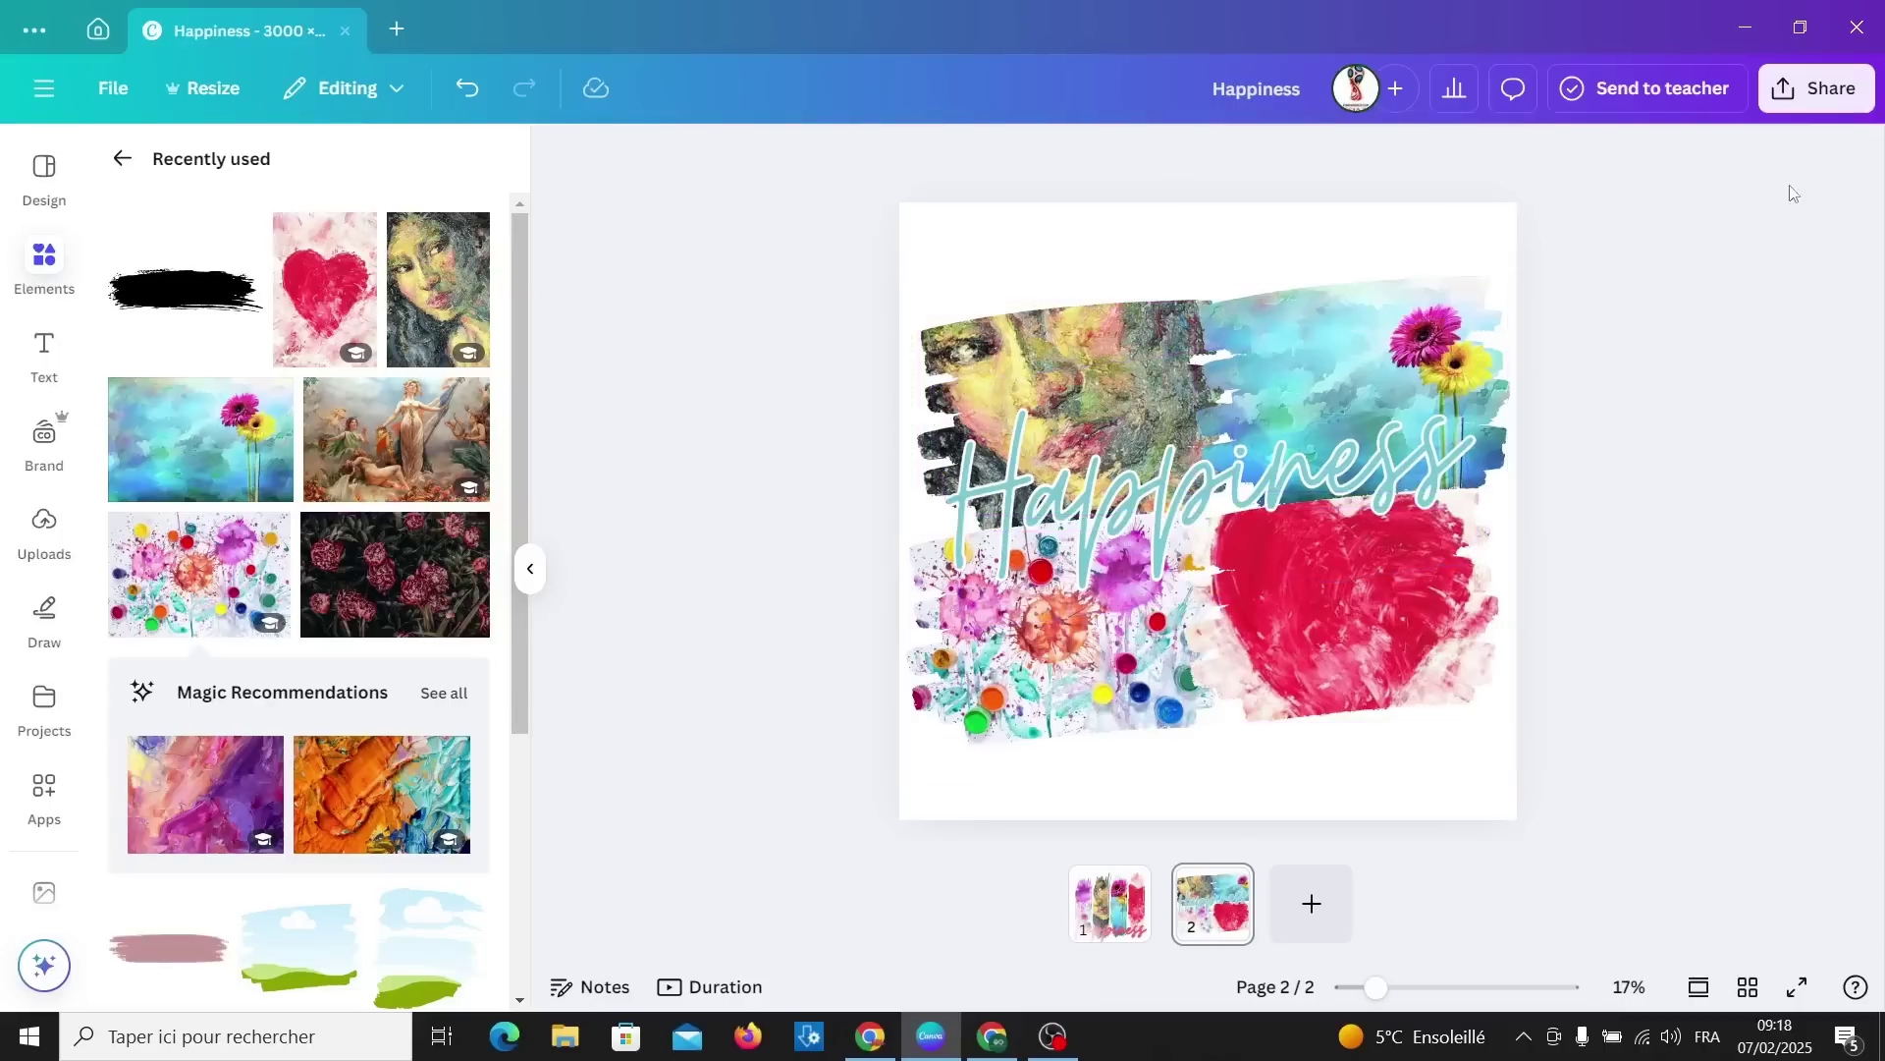
left_click(1817, 89)
left_click(1486, 596)
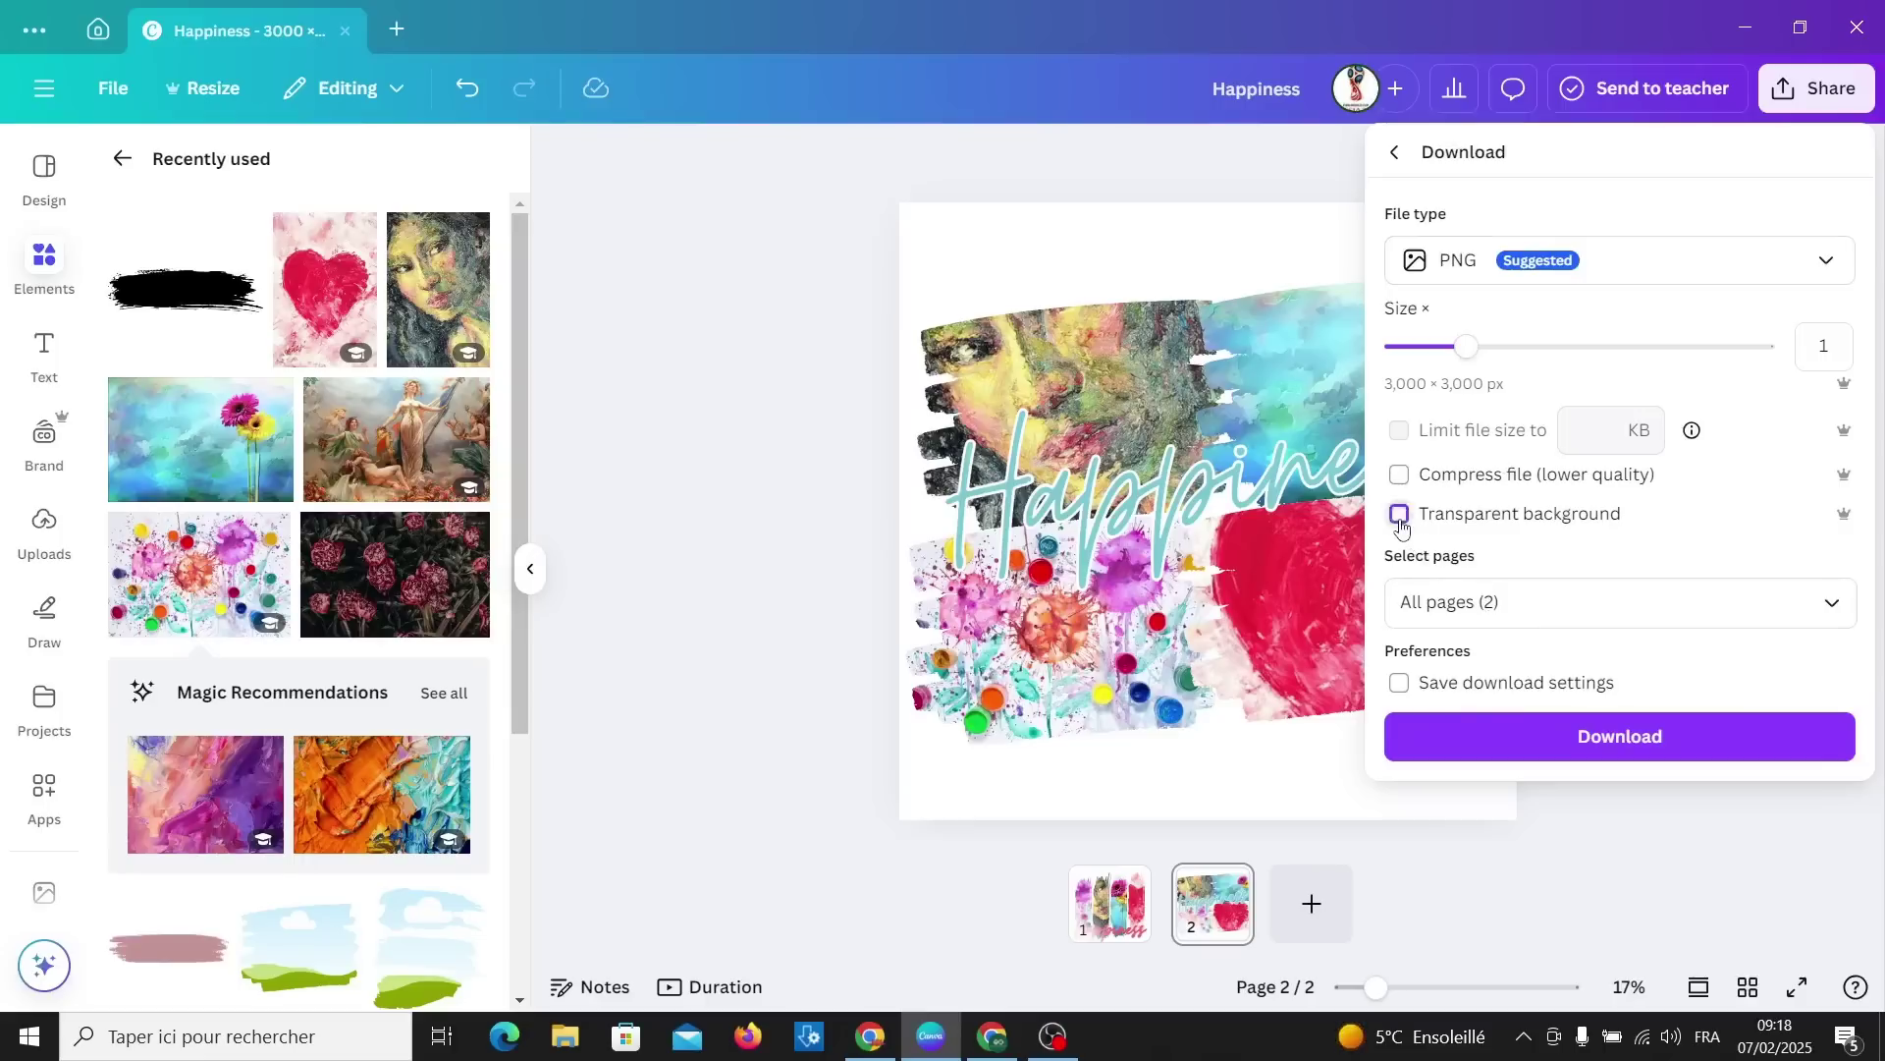
left_click(1681, 739)
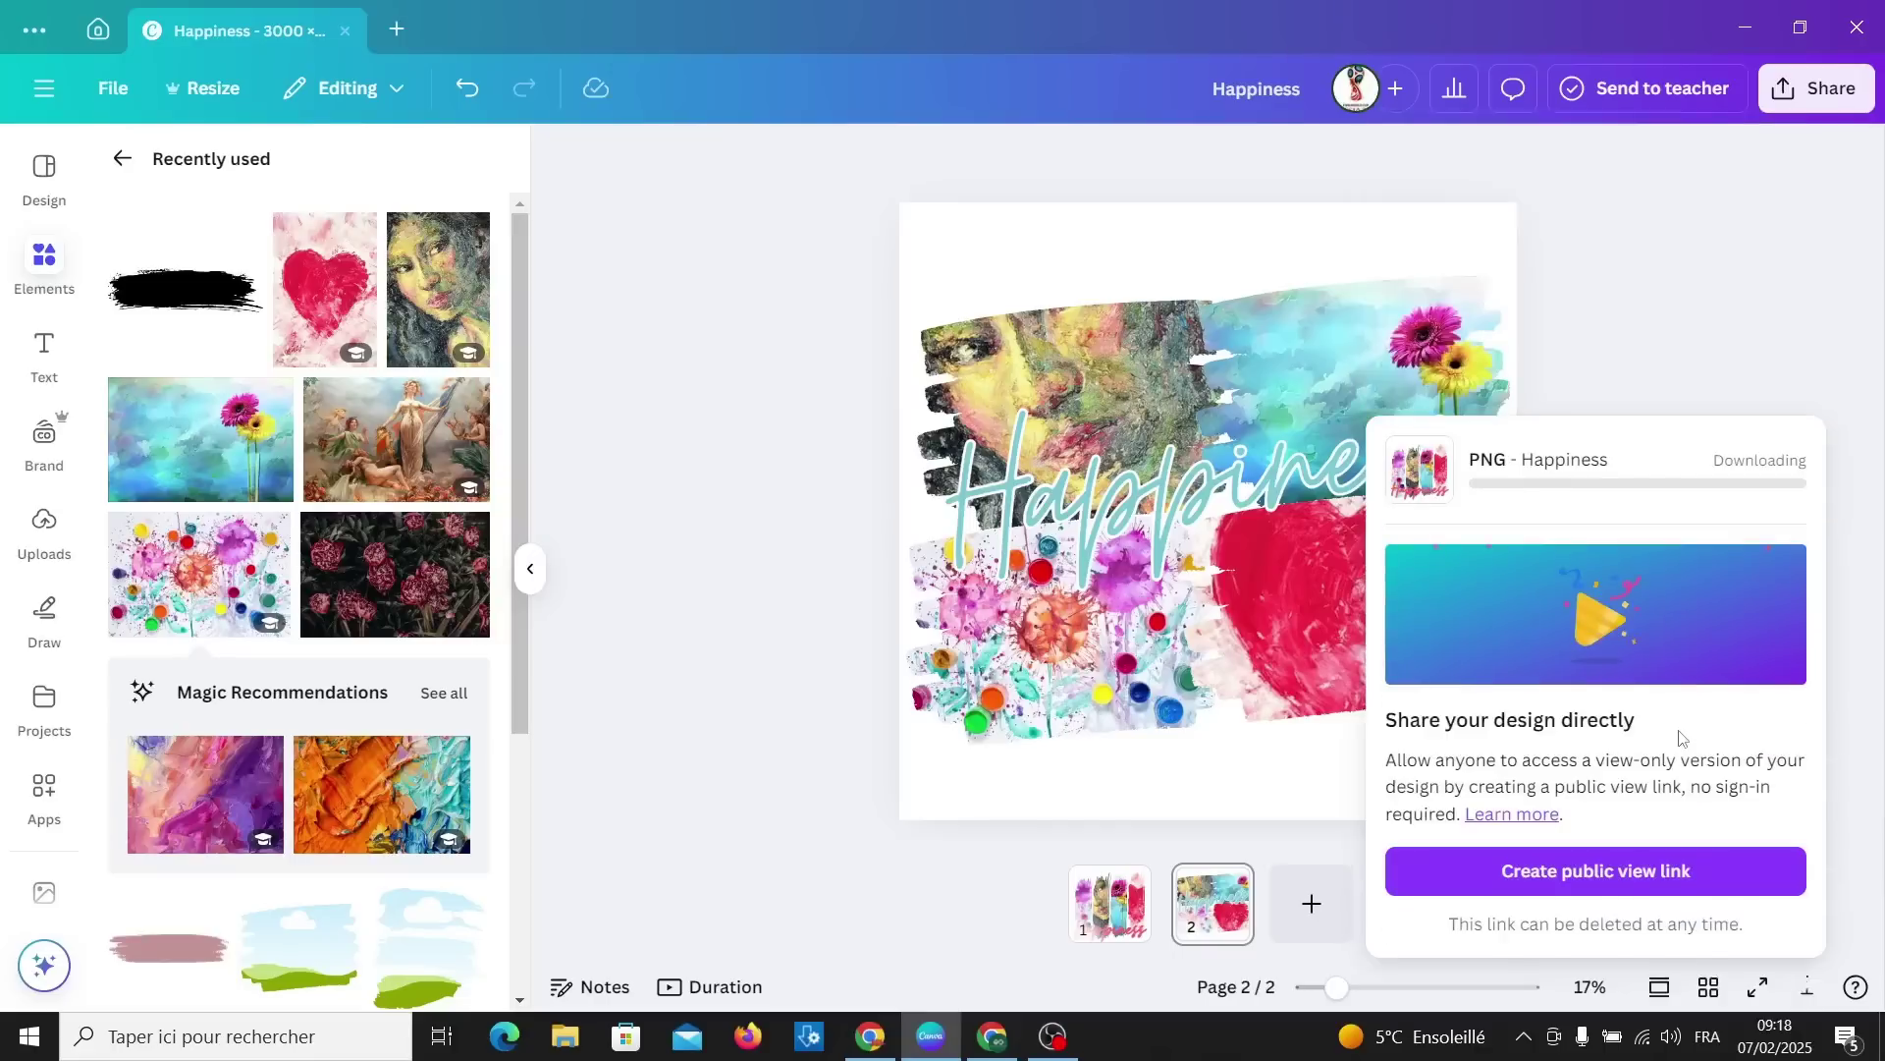